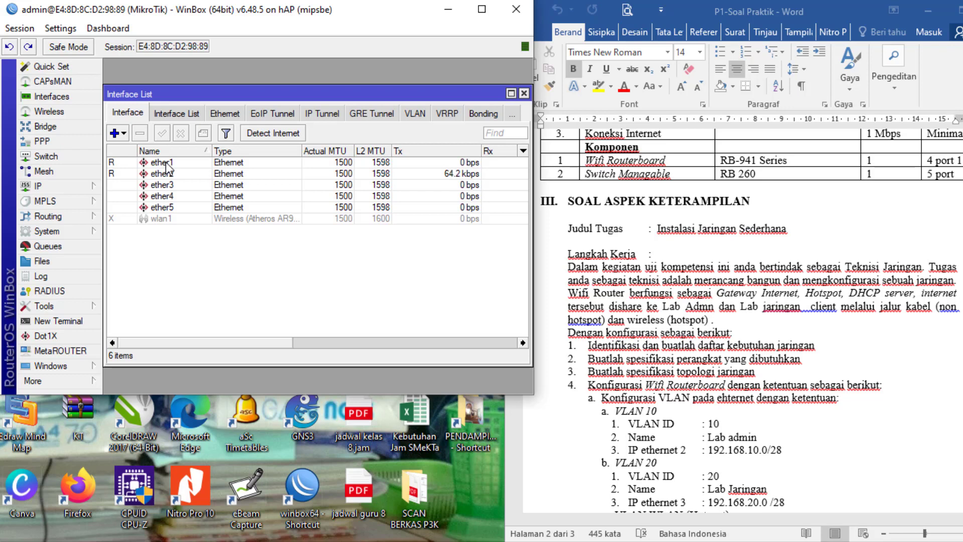
- Rename the ether1 interface to 'internet'
double_click(166, 163)
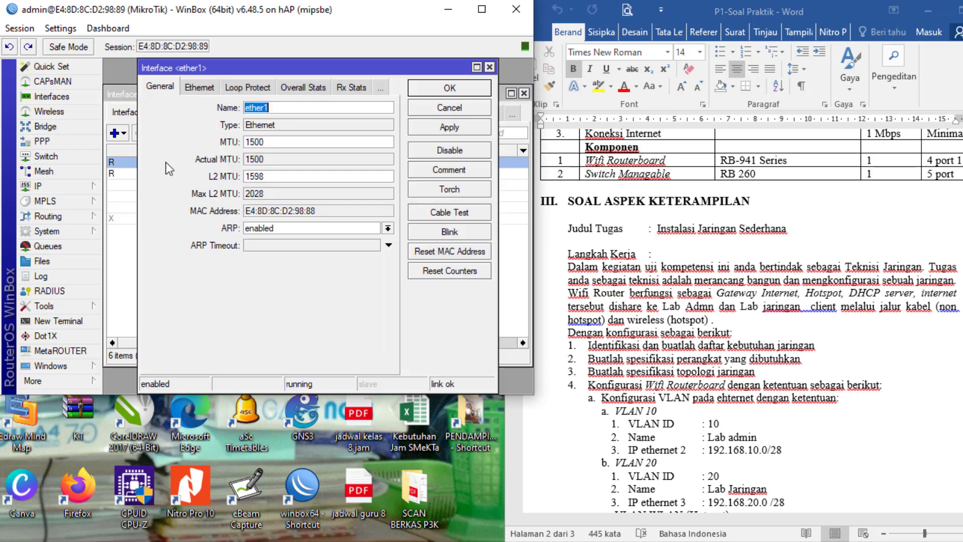
text(internet)
click(452, 129)
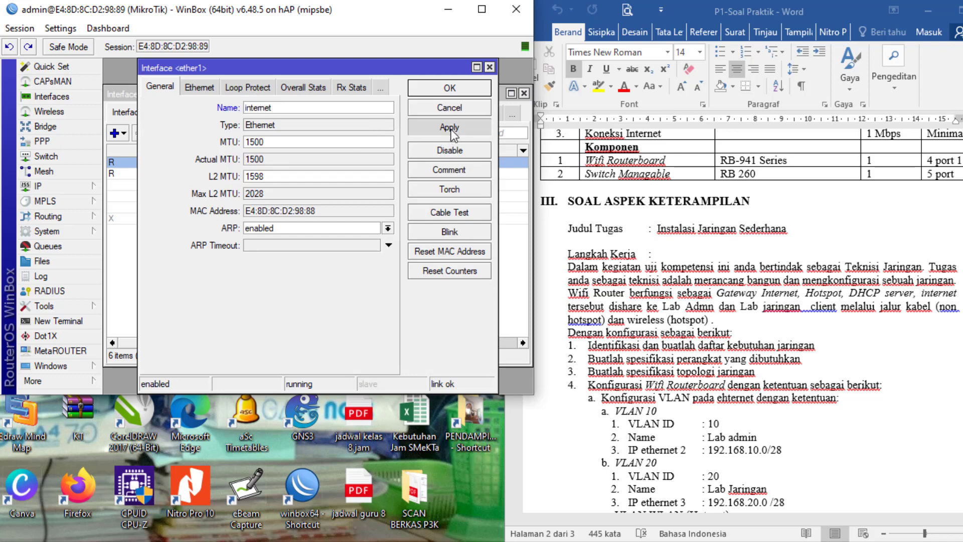
click(451, 89)
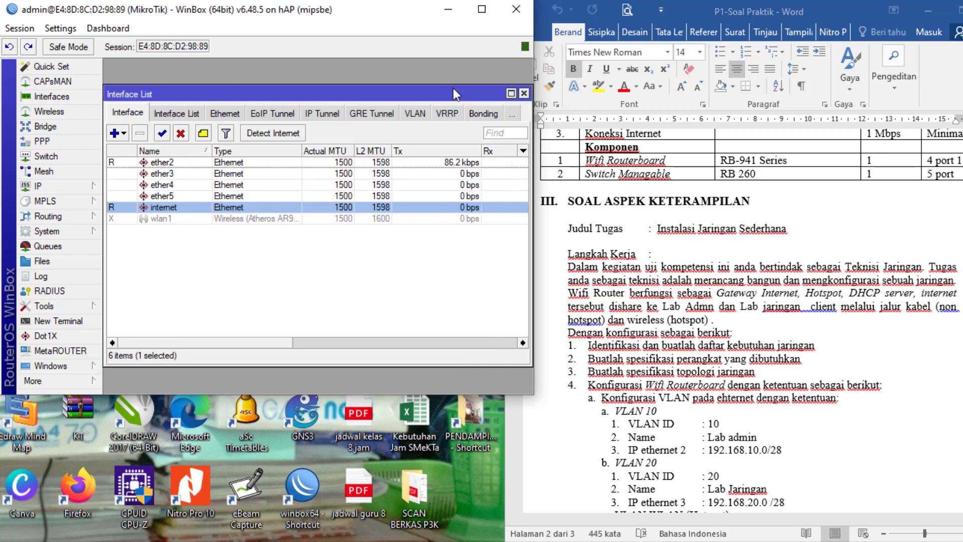
- Rename the ether2 interface to 'Ke Switch'
click(189, 162)
double_click(189, 163)
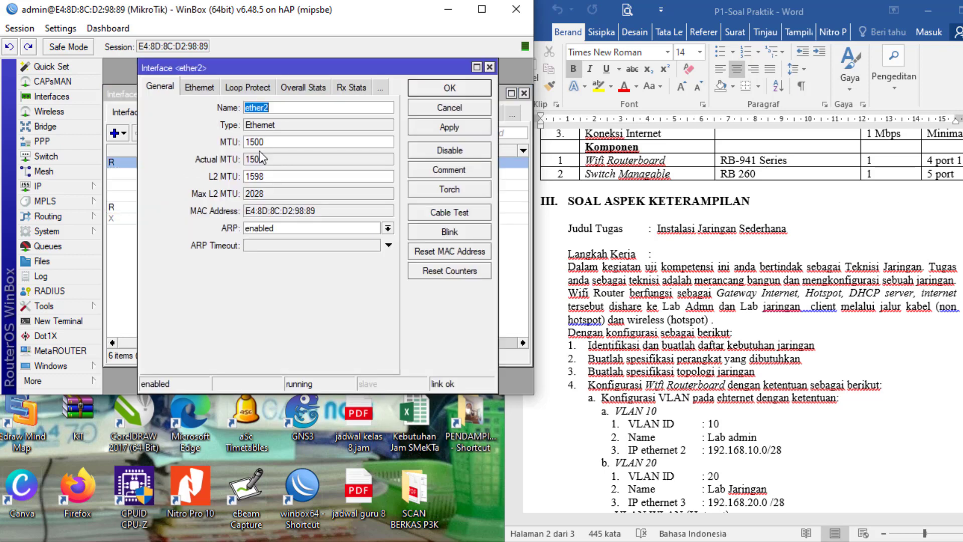
text(Ke Switch)
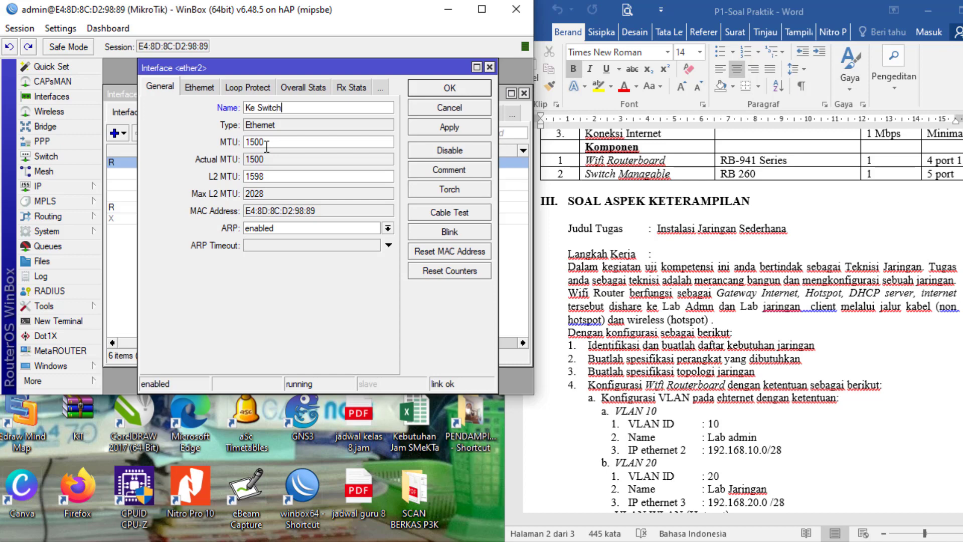
click(457, 127)
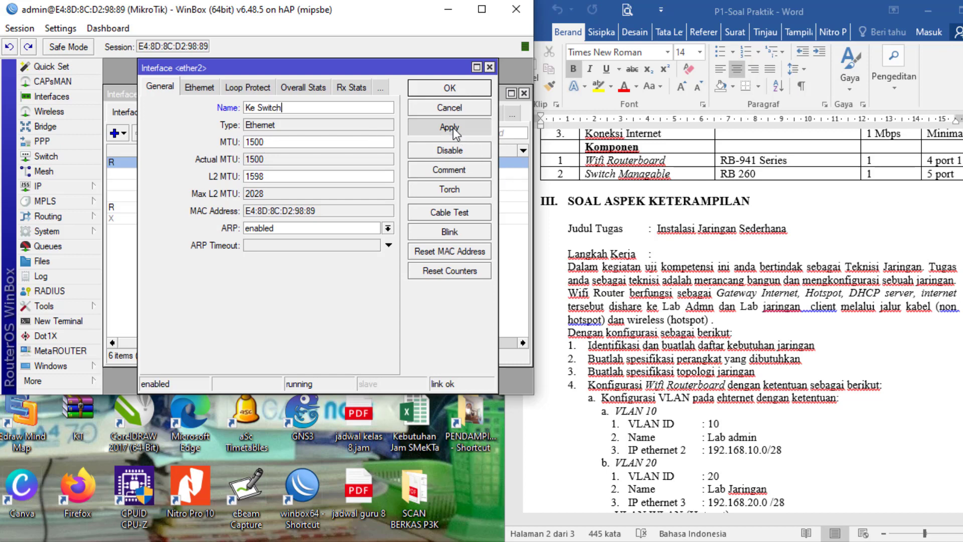
click(450, 89)
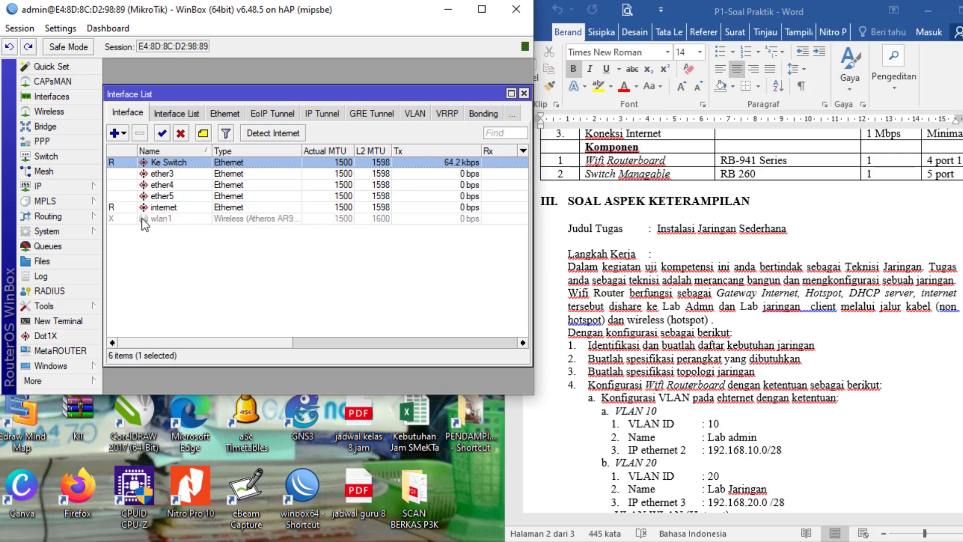
- Turn on the wlan1 interface in its settings and apply the change
double_click(145, 219)
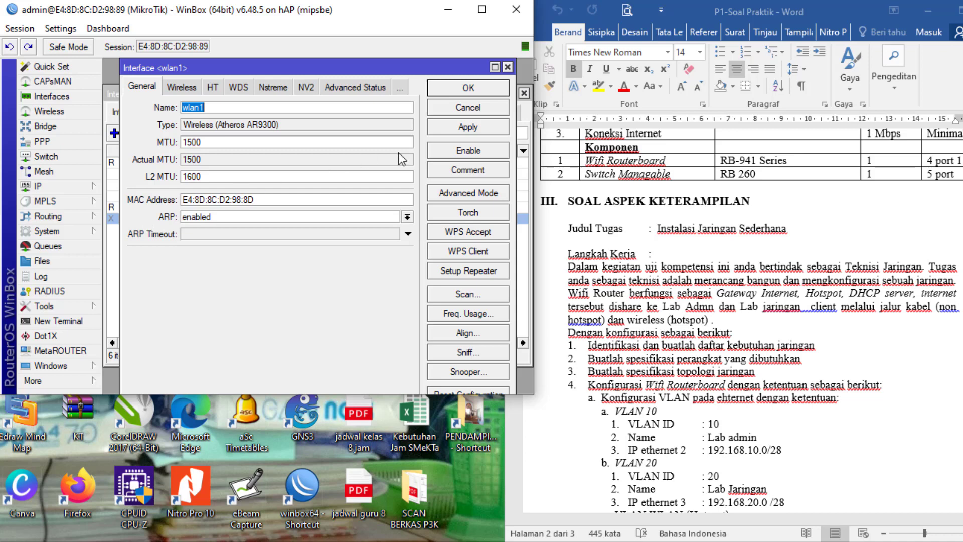
click(447, 153)
click(463, 130)
click(469, 90)
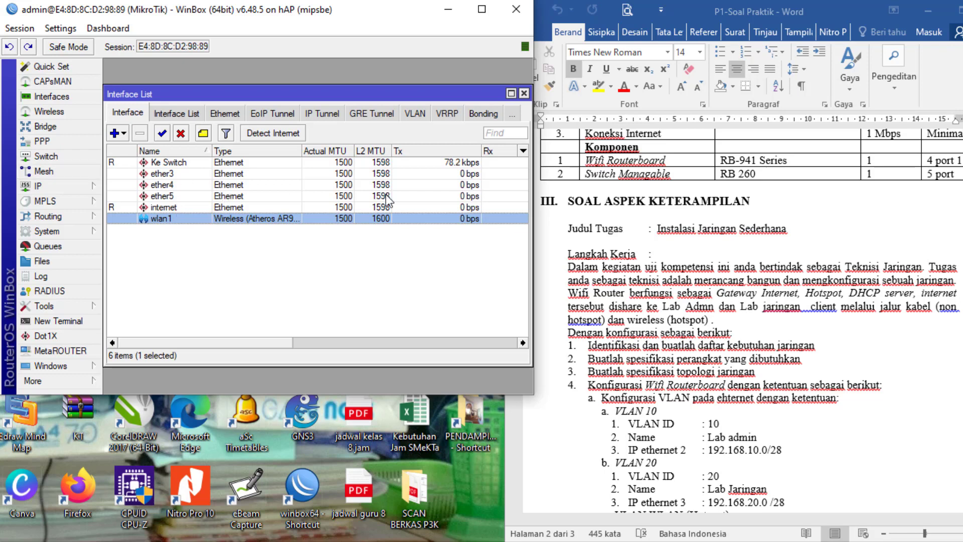
- Create VLAN interface 'Lab Admin' with VLAN ID 10, attached to Ke Switch
click(122, 134)
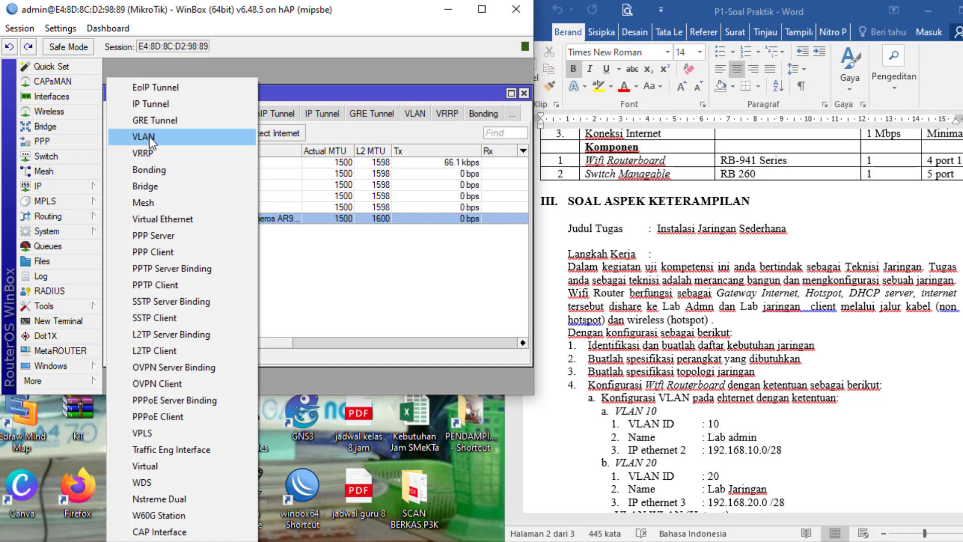
click(334, 290)
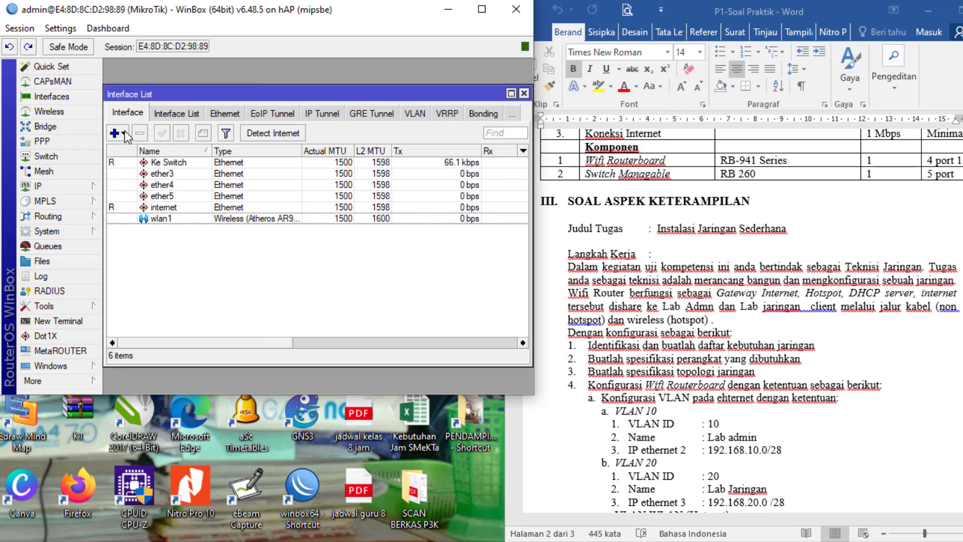
click(125, 130)
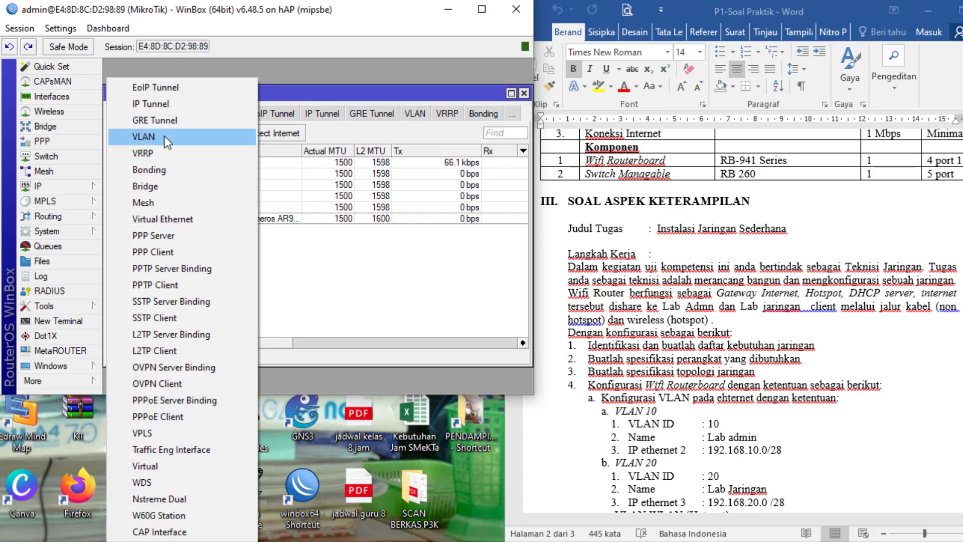
click(136, 134)
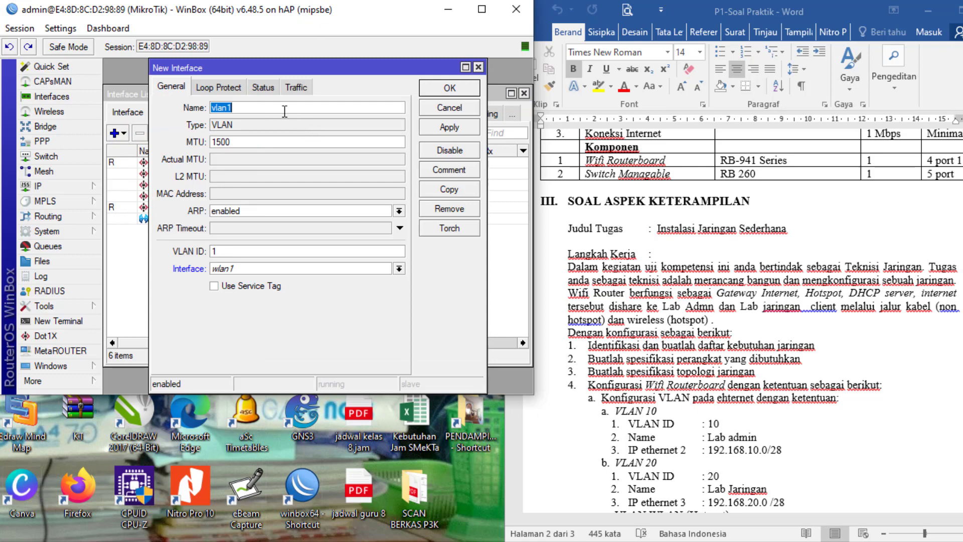
text(Lab Admin)
click(231, 248)
text(0)
click(255, 272)
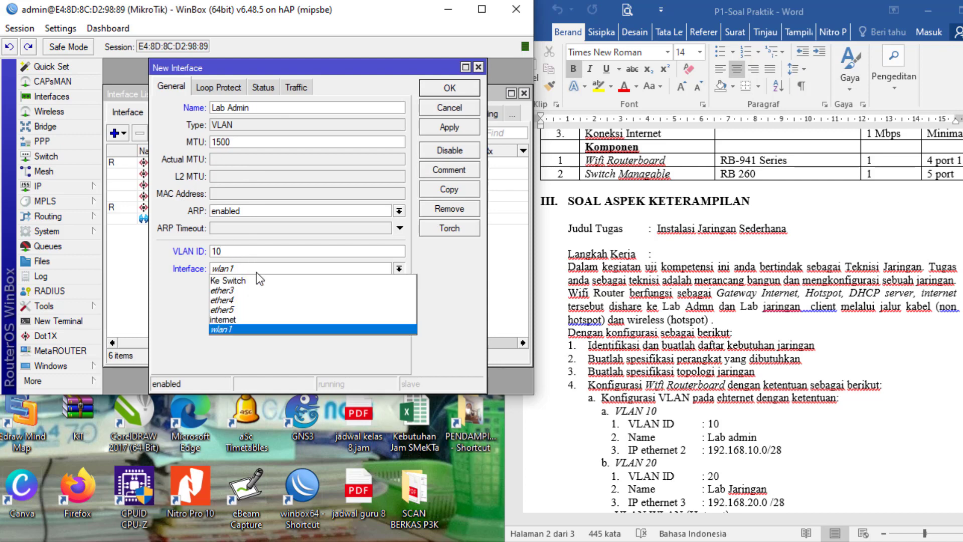
click(247, 280)
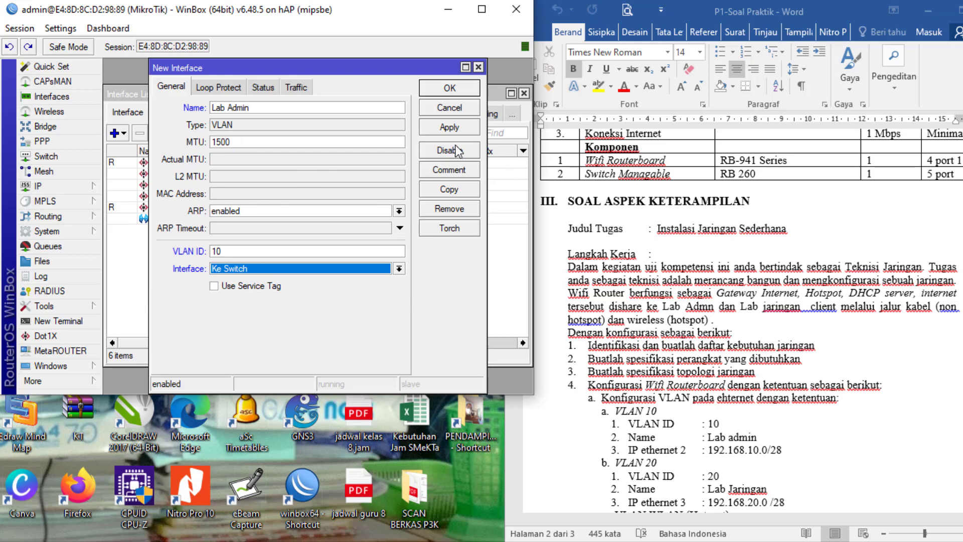
click(447, 130)
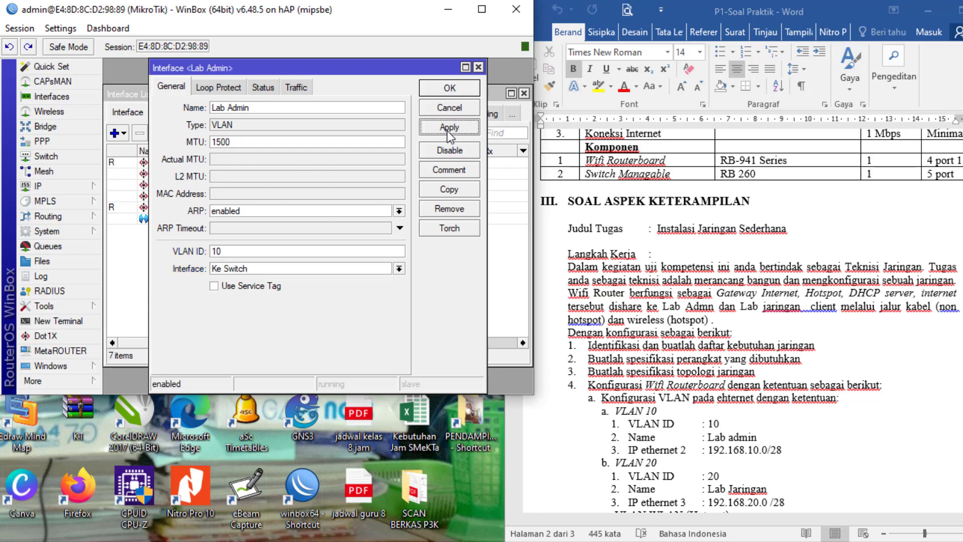
click(450, 88)
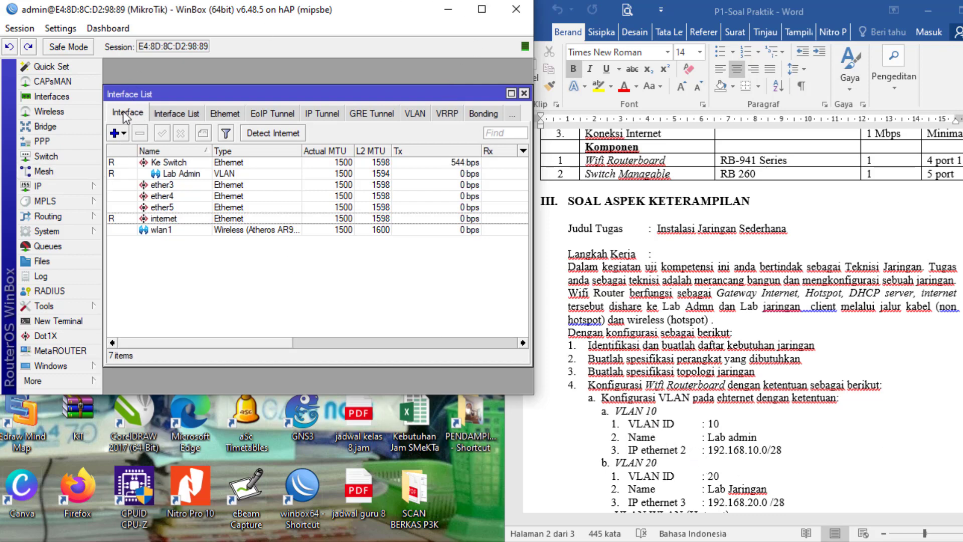
- Create VLAN interface 'Lab Jaringan' with VLAN ID 20 on Ke Switch, correcting the name
click(121, 132)
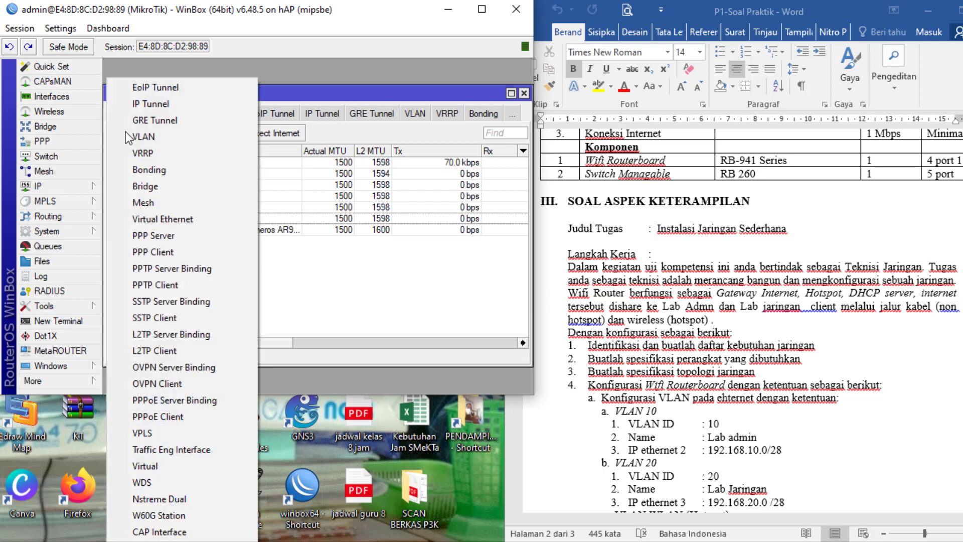
click(140, 138)
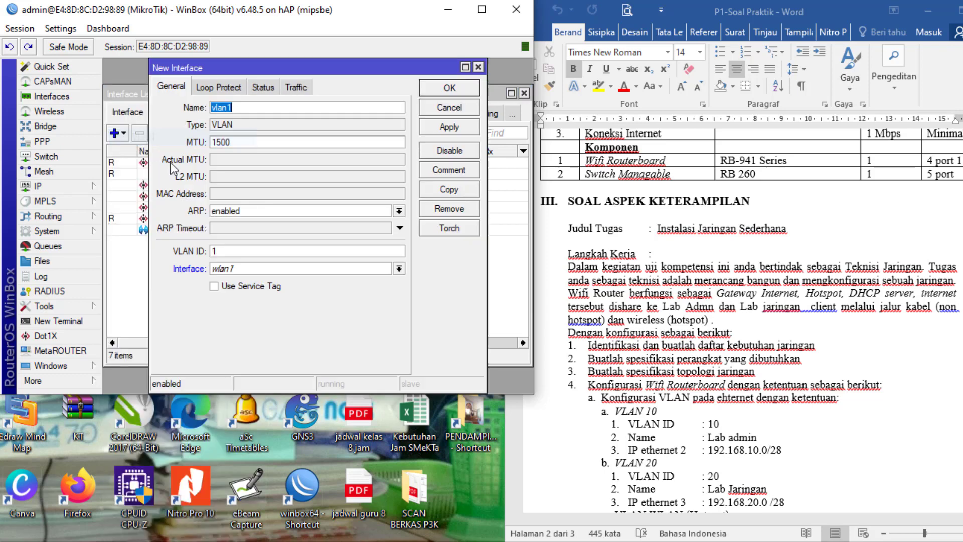
double_click(237, 110)
text(Lab ja)
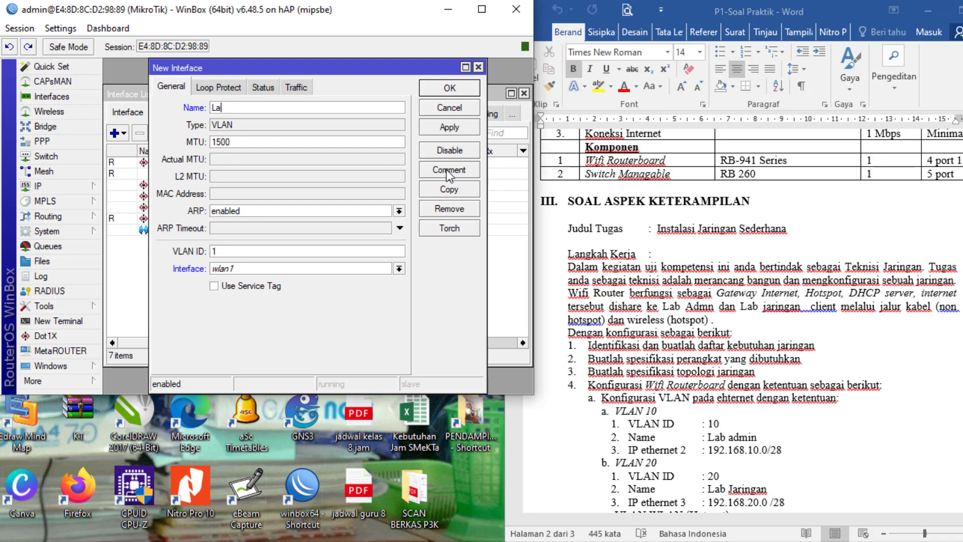
text(ringan)
key(BackSpace)
key(BackSpace)
key(BackSpace)
key(BackSpace)
key(BackSpace)
key(BackSpace)
key(BackSpace)
key(BackSpace)
text(Jaringan)
key(BackSpace)
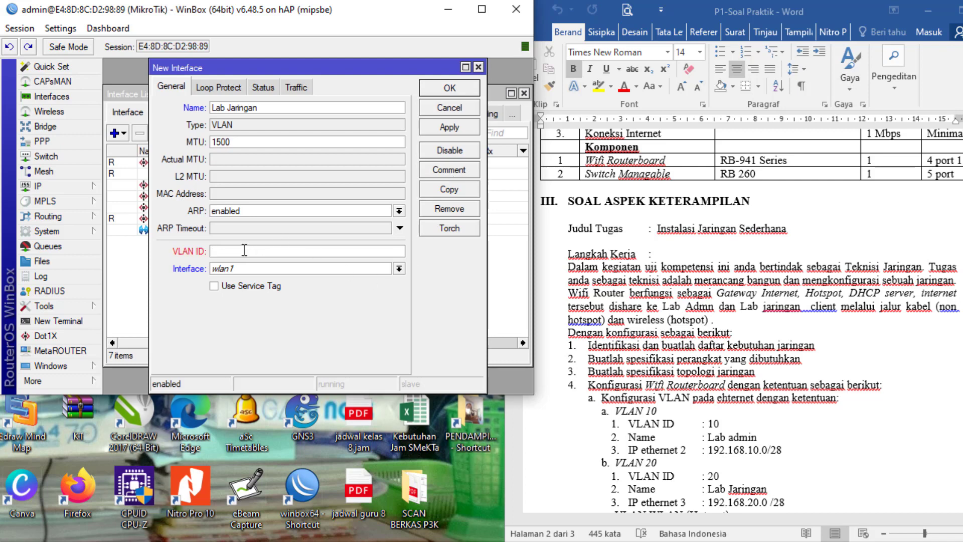
text(20)
click(246, 268)
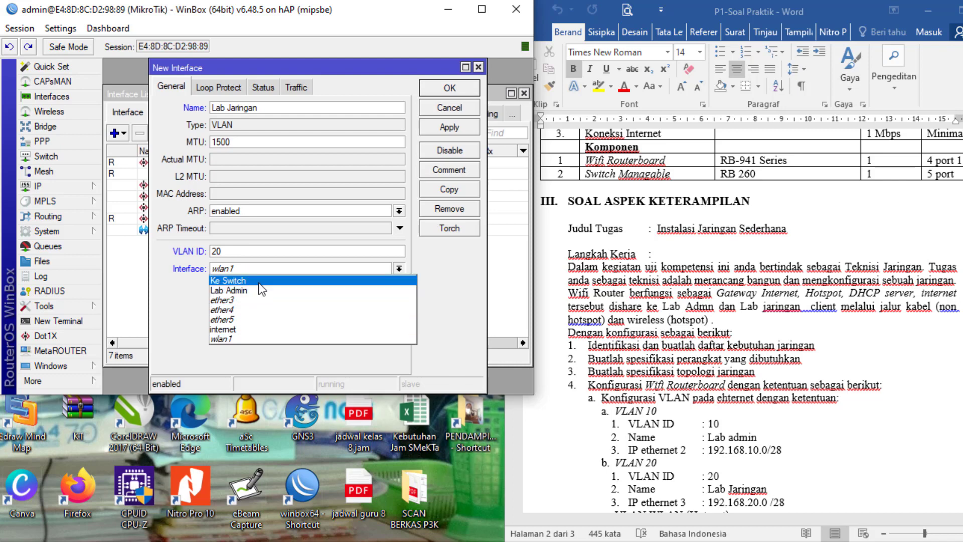
click(258, 281)
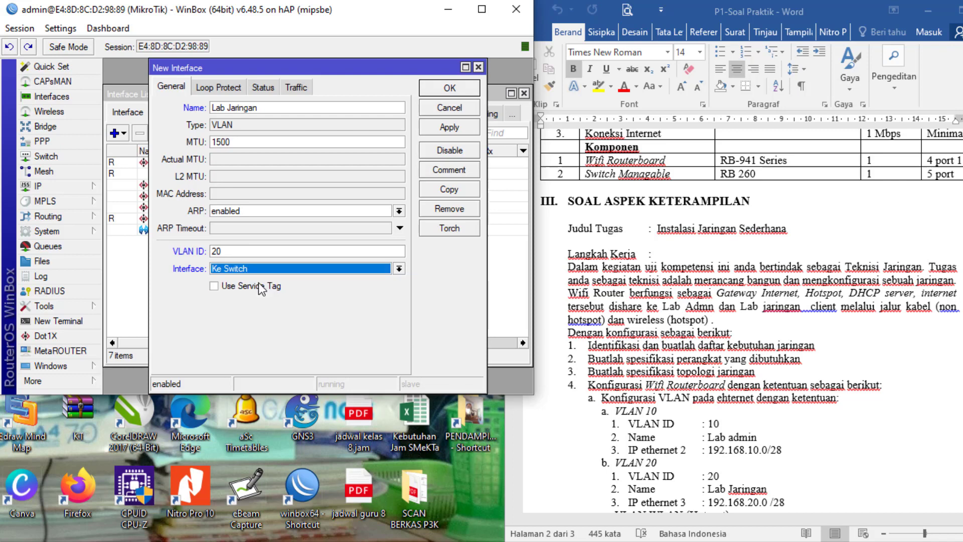
click(449, 127)
click(451, 89)
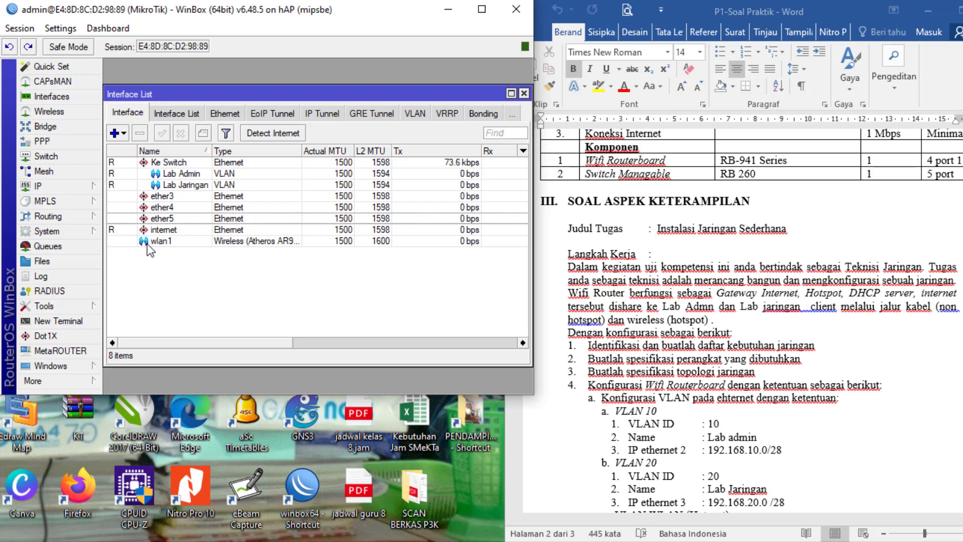
- Under IP > Addresses, add 192.168.10.1/24 on the Lab Admin interface
click(55, 191)
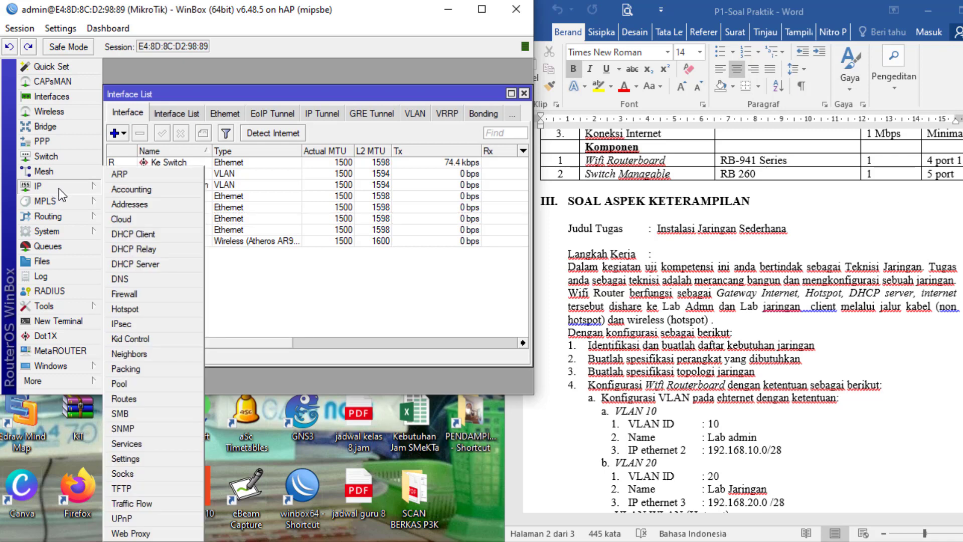
click(75, 216)
click(75, 185)
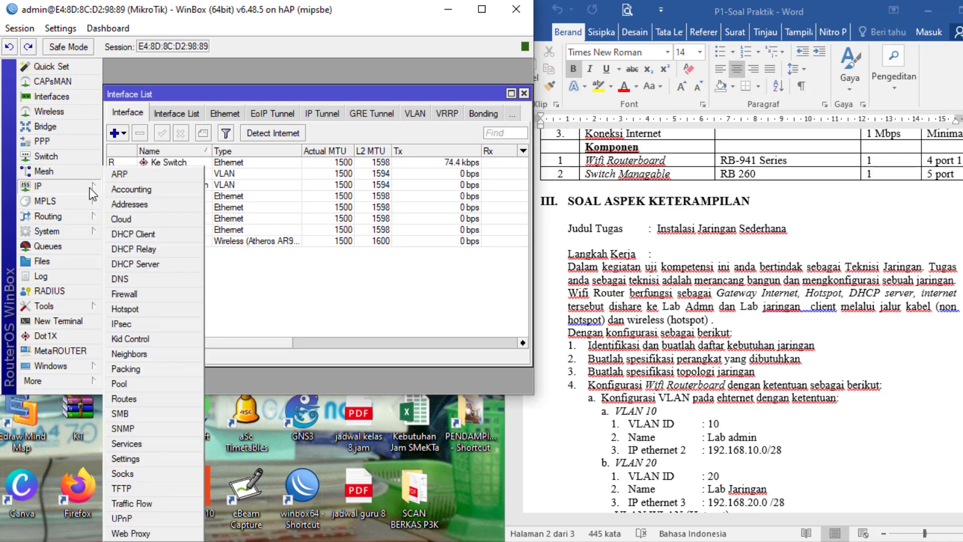
click(122, 204)
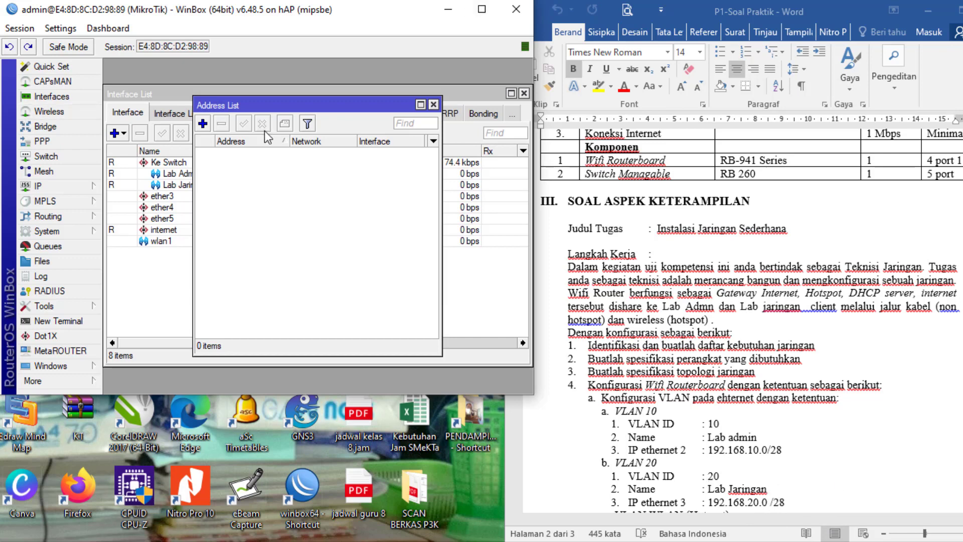
click(203, 124)
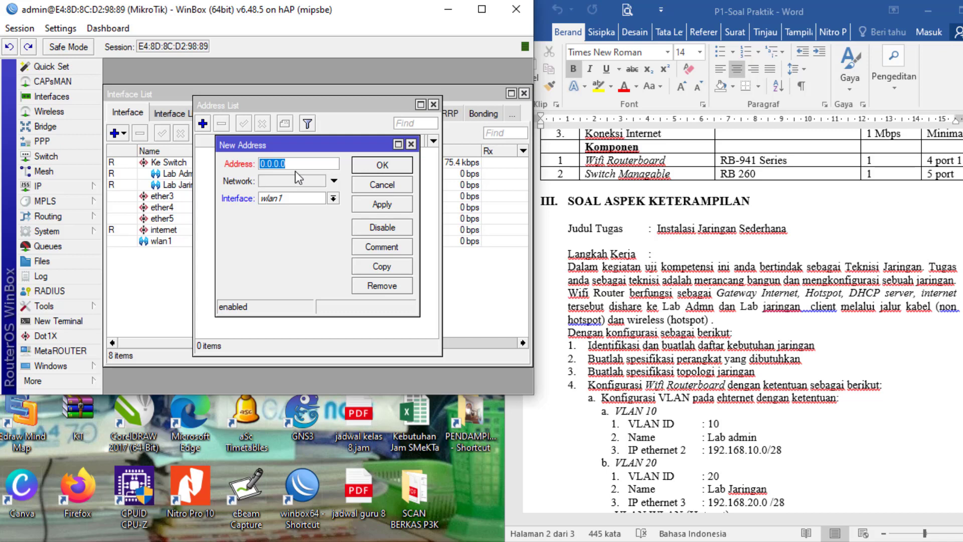
text(192.168.10)
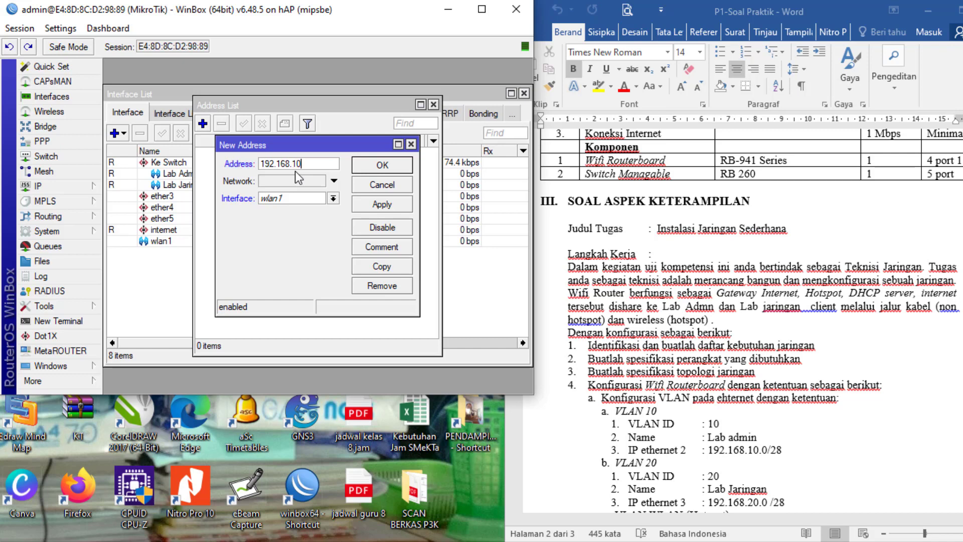
text(.1/24)
click(332, 199)
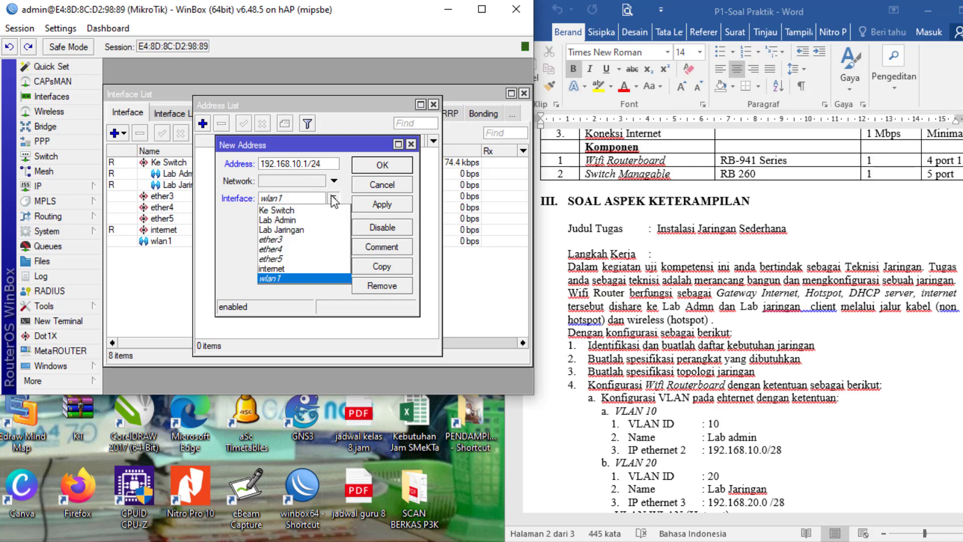
click(285, 220)
click(366, 206)
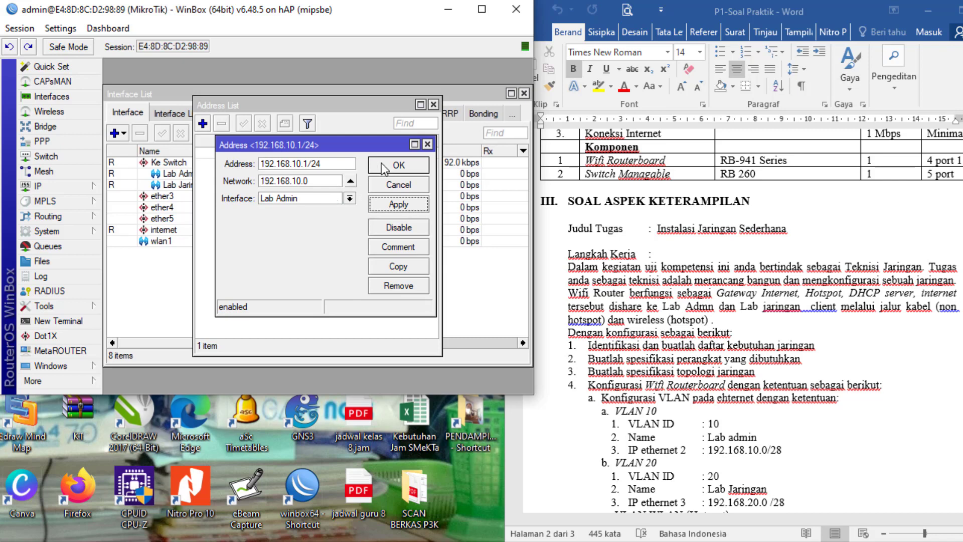
click(398, 168)
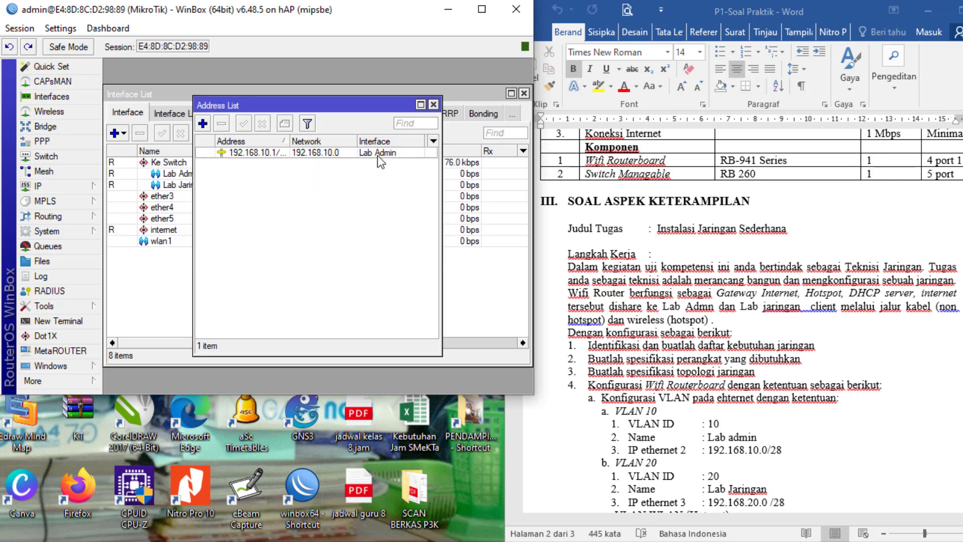
- Add a new address 192.168.20.1/28 assigned to the Lab Jaringan interface
click(204, 123)
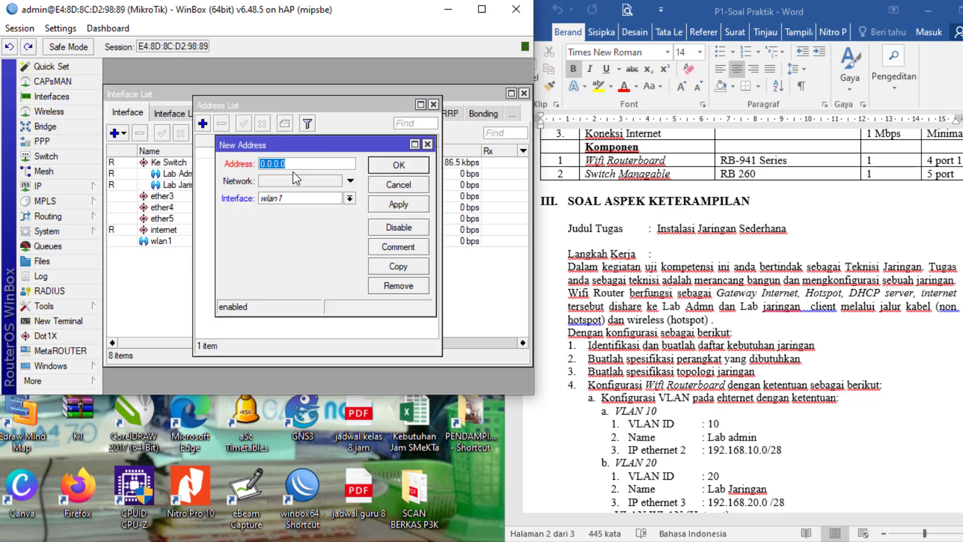
text(192.168.20.1/28)
click(290, 200)
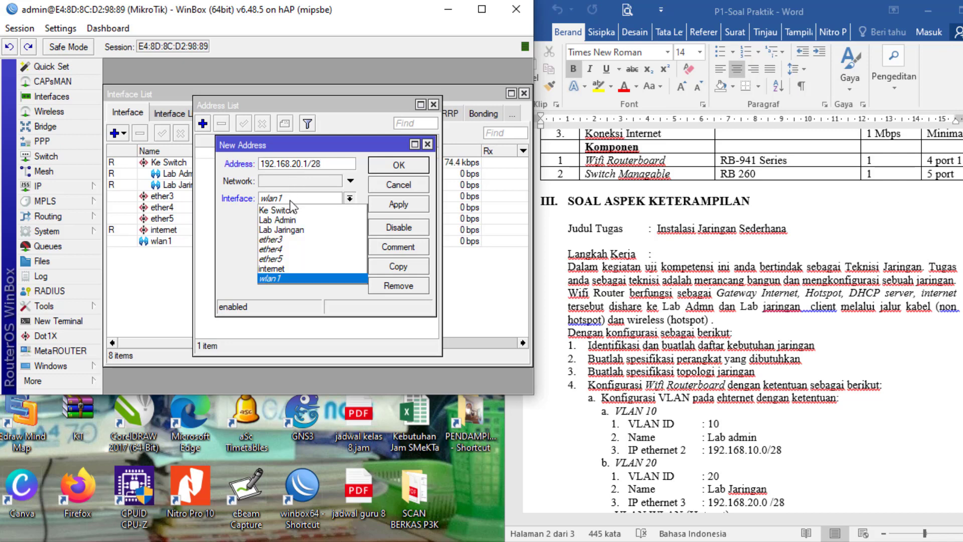
click(301, 228)
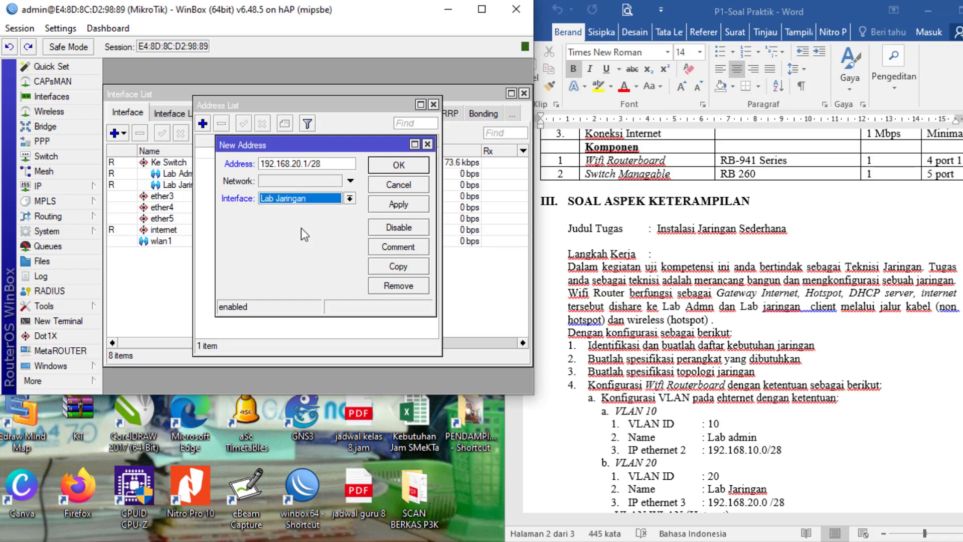
click(389, 209)
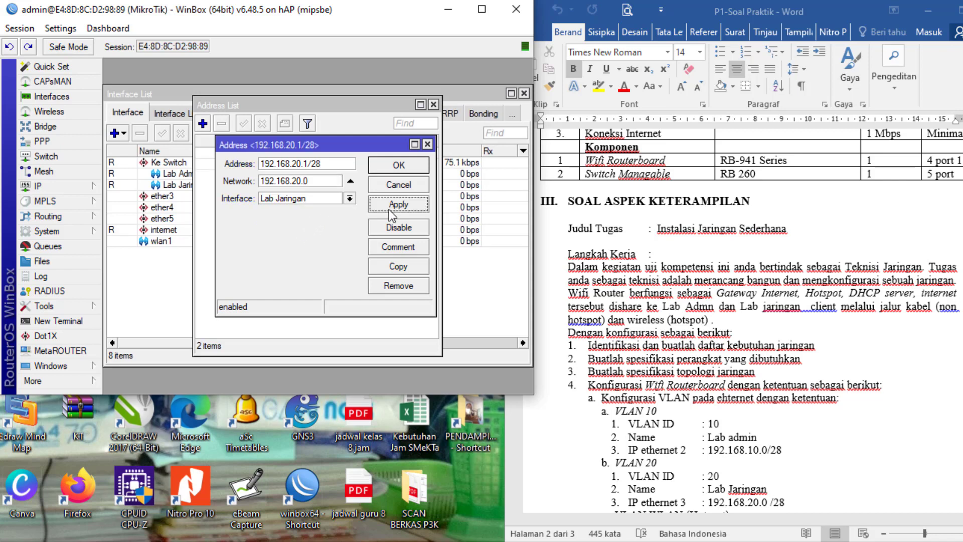
click(402, 166)
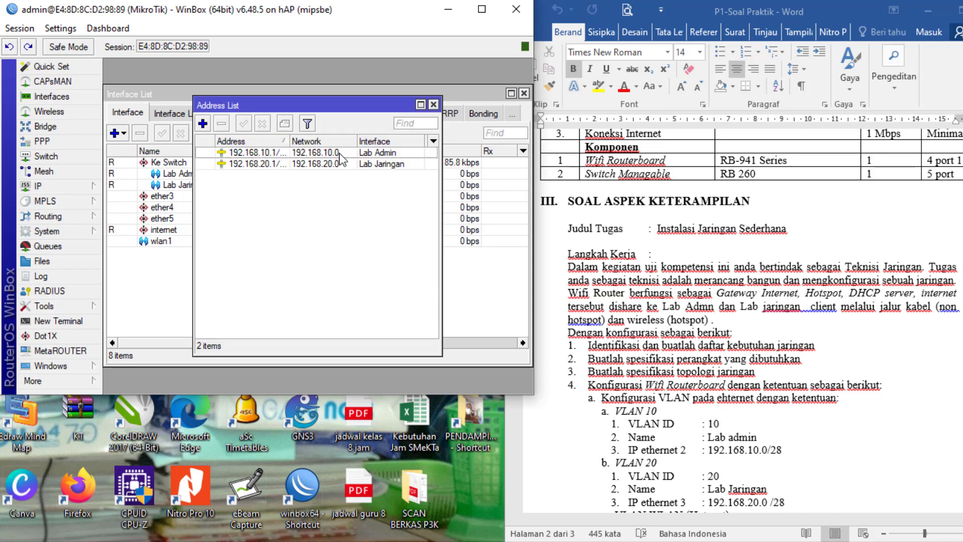
- Change the Lab Admin address prefix from /24 to /28 (192.168.10.1/28)
click(271, 156)
double_click(271, 161)
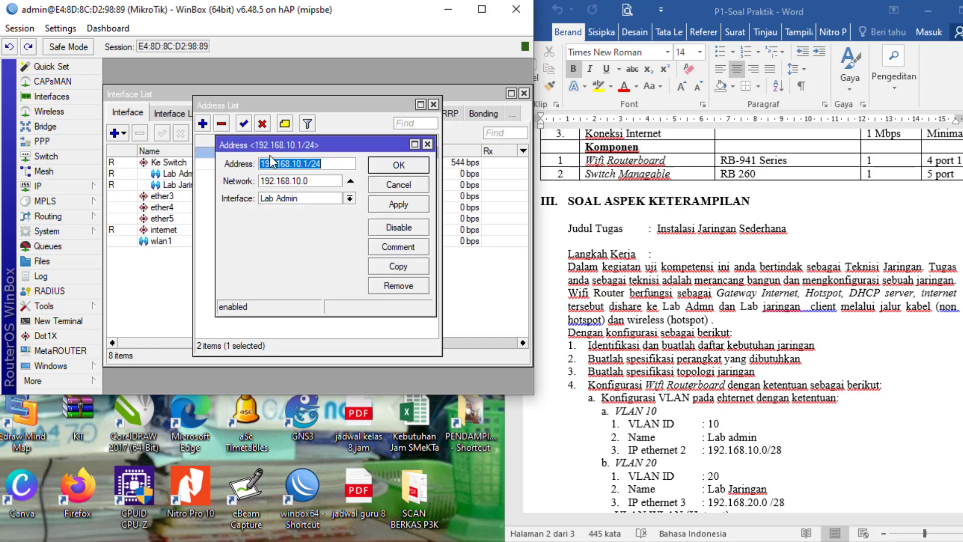
click(327, 163)
key(BackSpace)
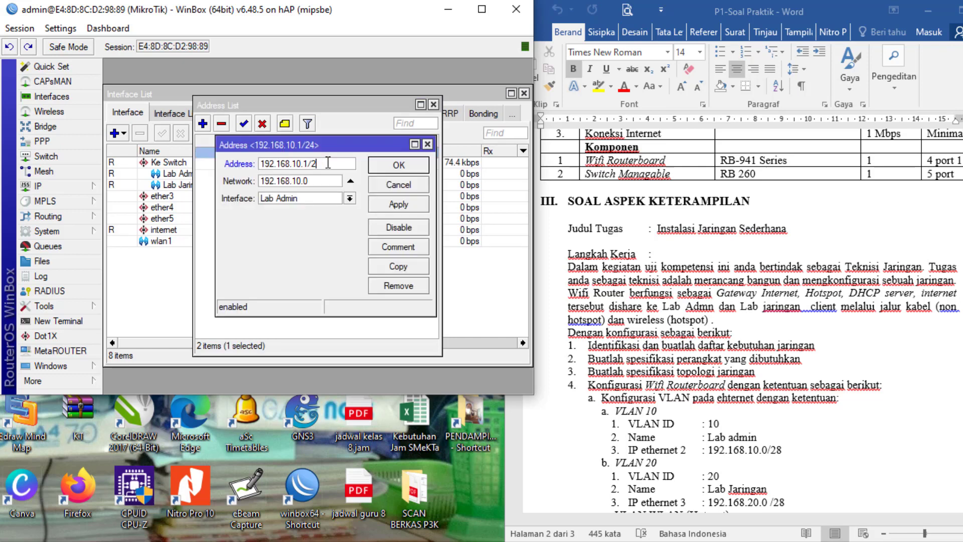
text(8)
click(390, 206)
click(398, 165)
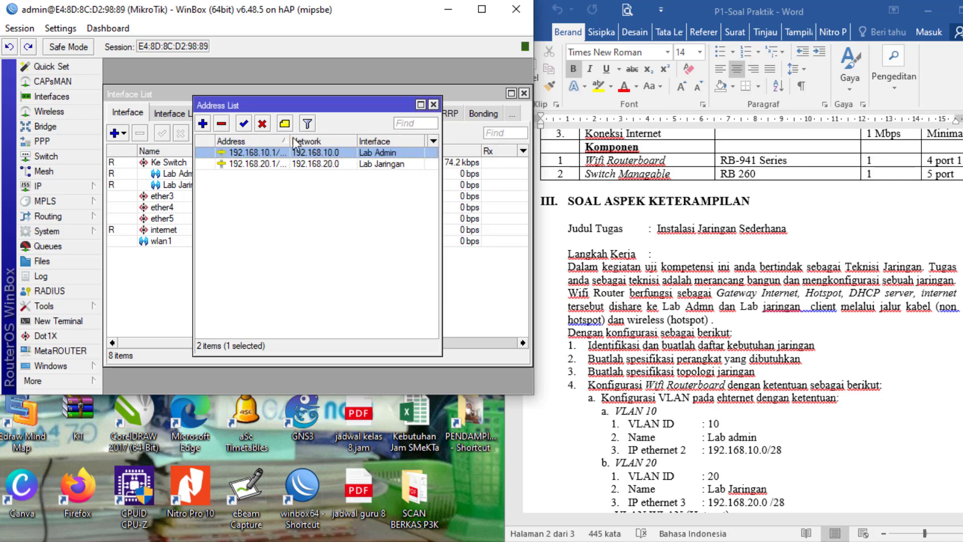
- Widen the Address column, enlarge the WinBox window, and begin a new address
mouse_move(290, 138)
mouse_down()
mouse_move(334, 139)
mouse_move(300, 142)
mouse_up()
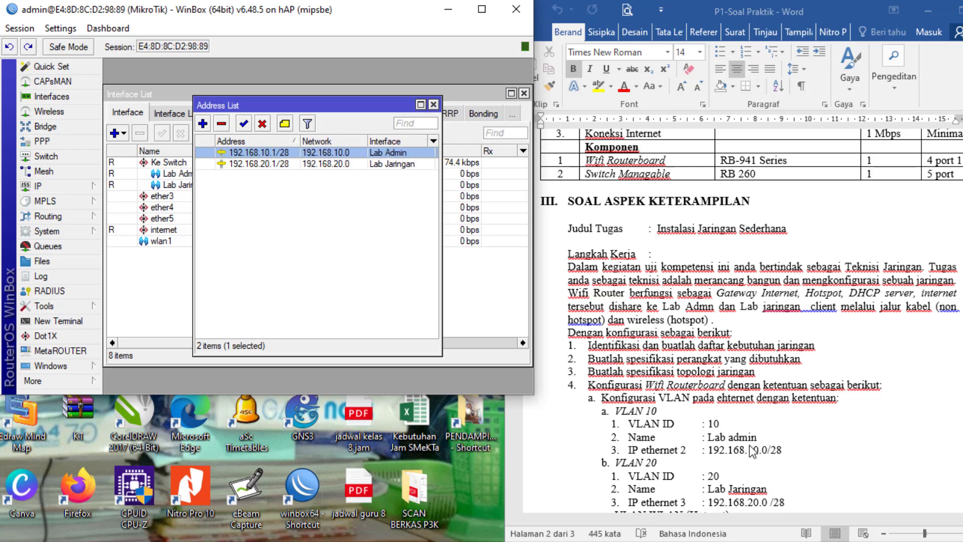
scroll(735, 481, down, 1)
scroll(703, 485, down, 2)
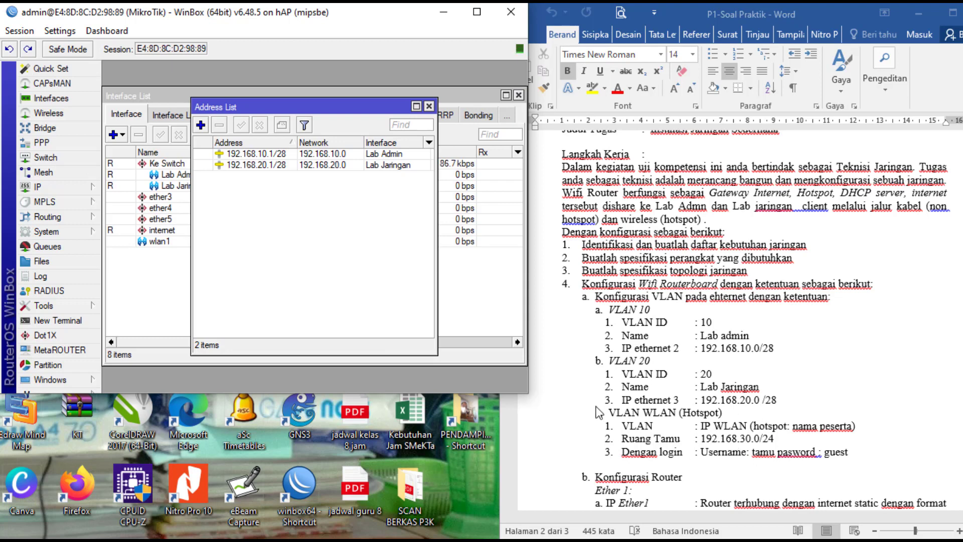
drag(532, 388, 553, 533)
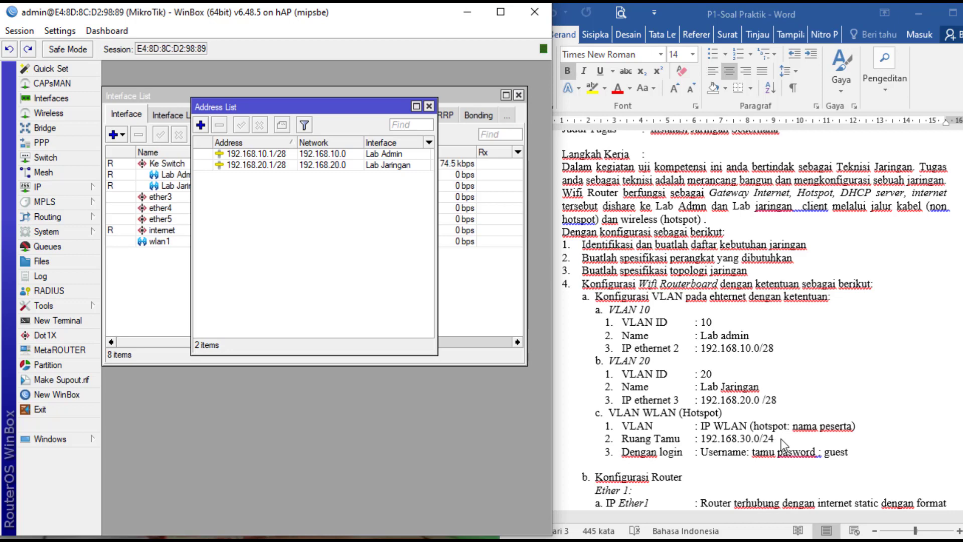
click(200, 125)
- Add 192.168.30.1/24 on wlan1, then cancel an extra new-address dialog
text(1)
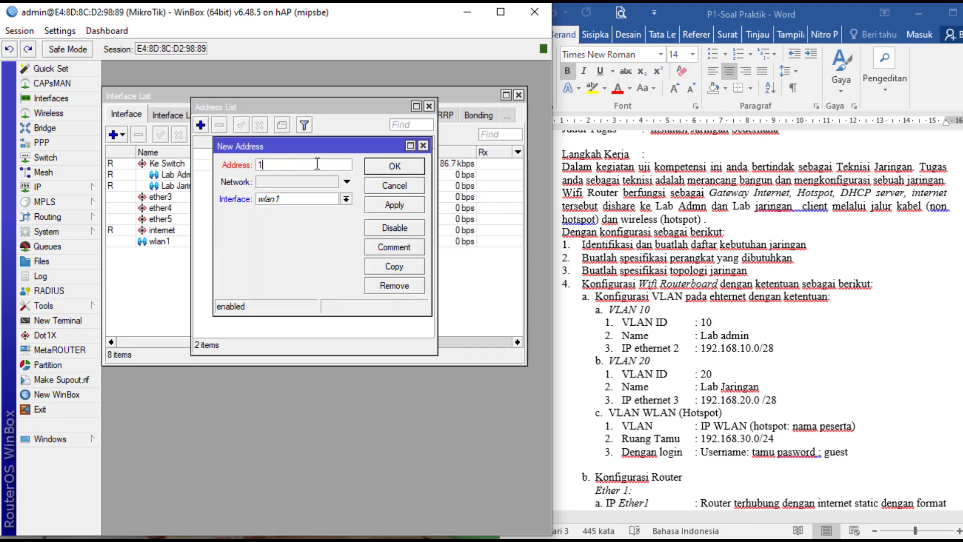
text(92.168.30.1/24)
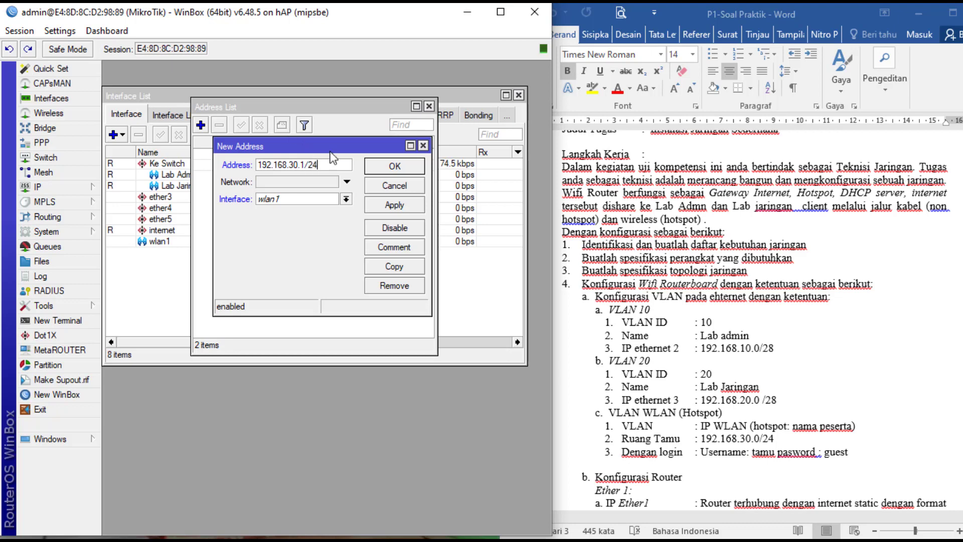
click(383, 205)
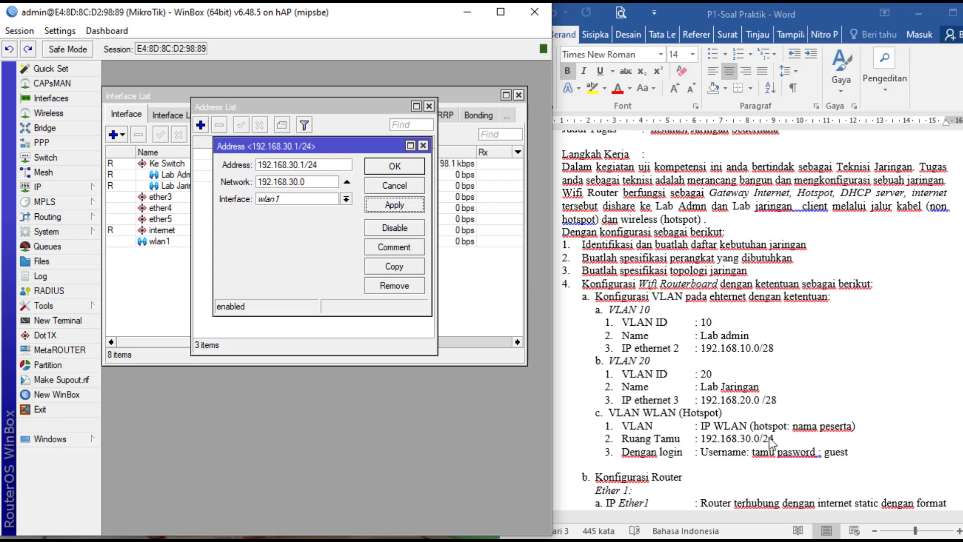
click(394, 168)
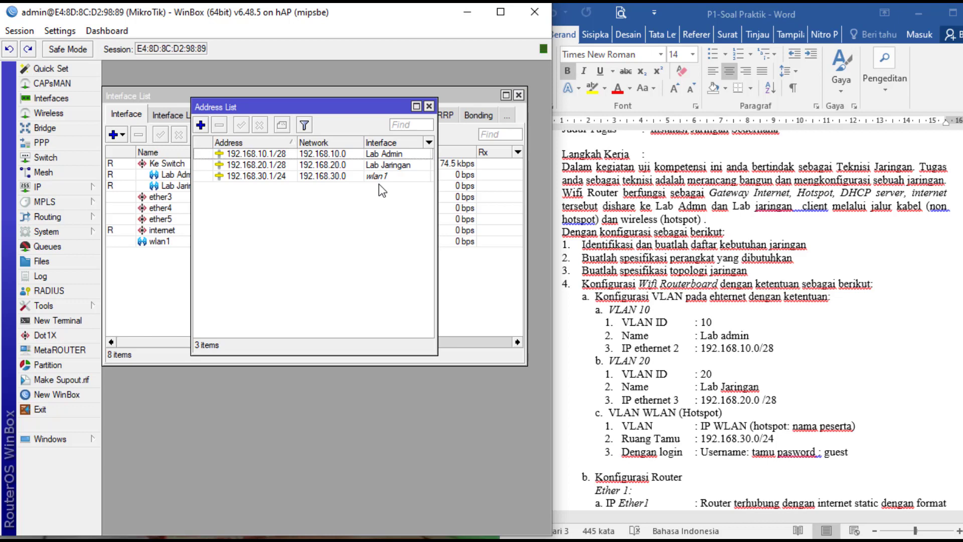
click(201, 126)
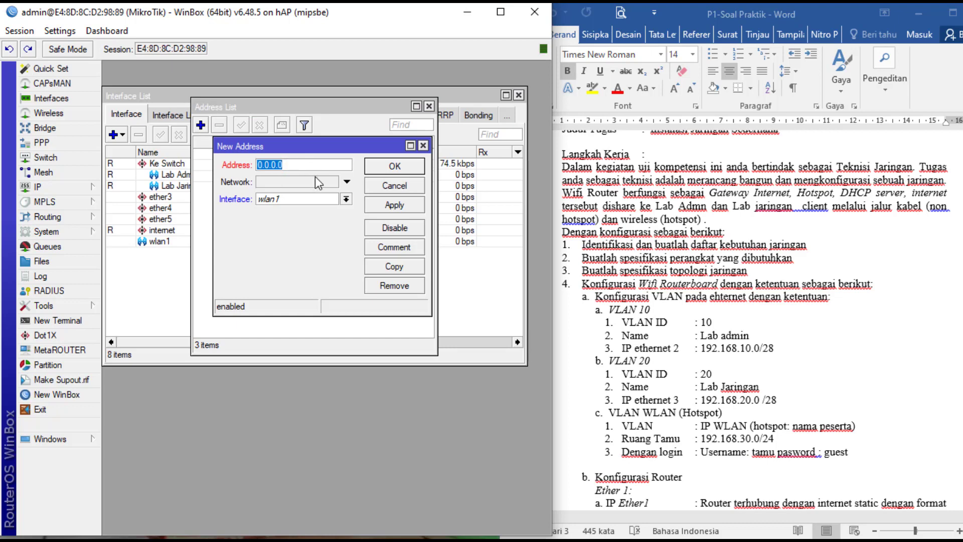
click(389, 186)
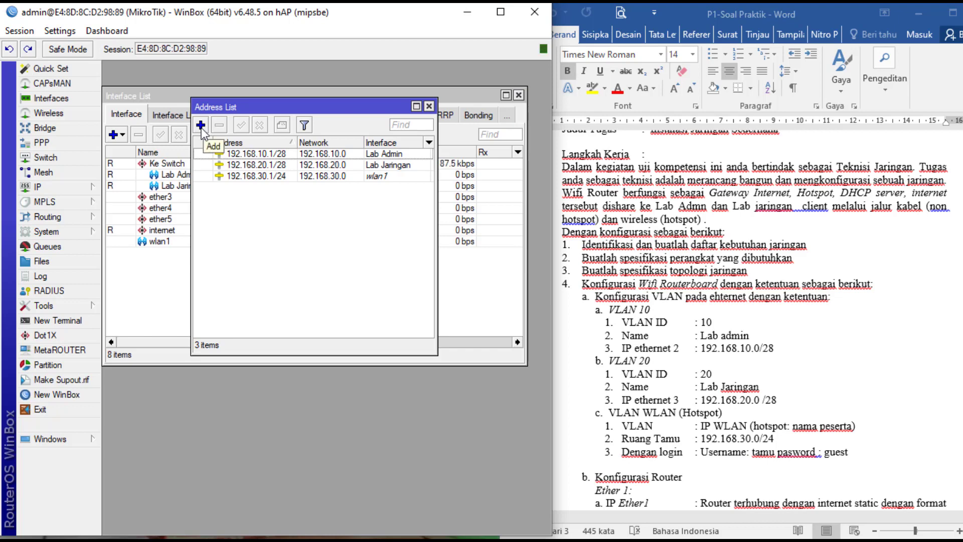
- Close the Address List and add a DHCP client on the internet interface, leasing 192.168.111.13/24
click(430, 106)
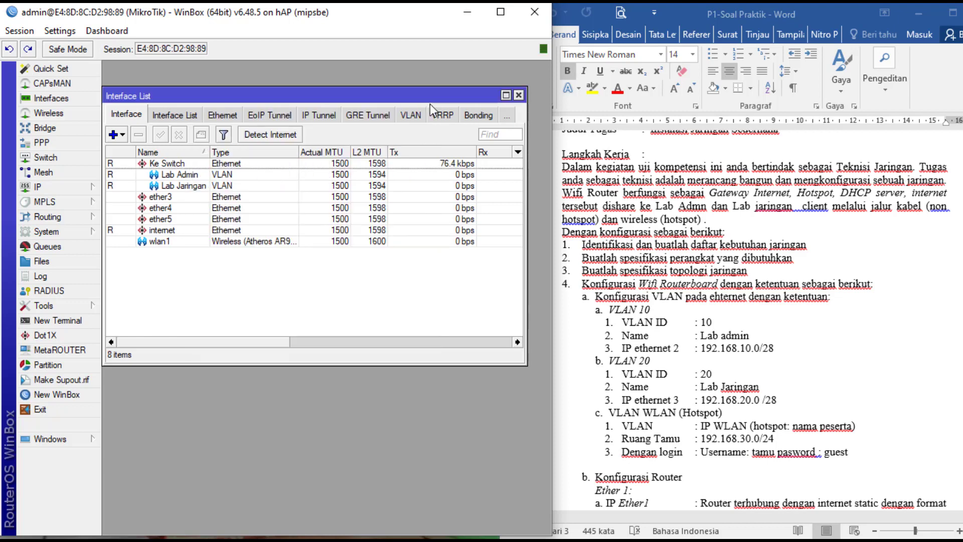
click(38, 187)
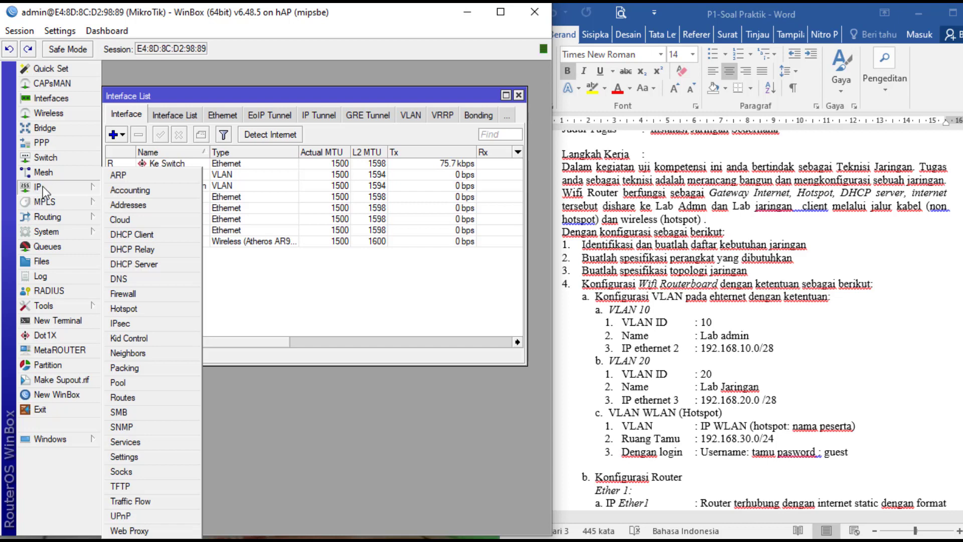
click(143, 235)
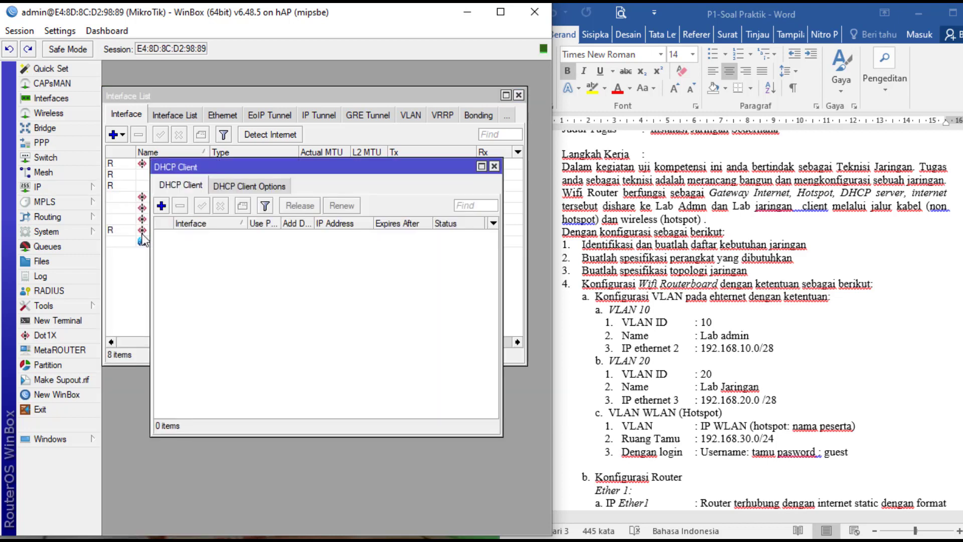
click(162, 205)
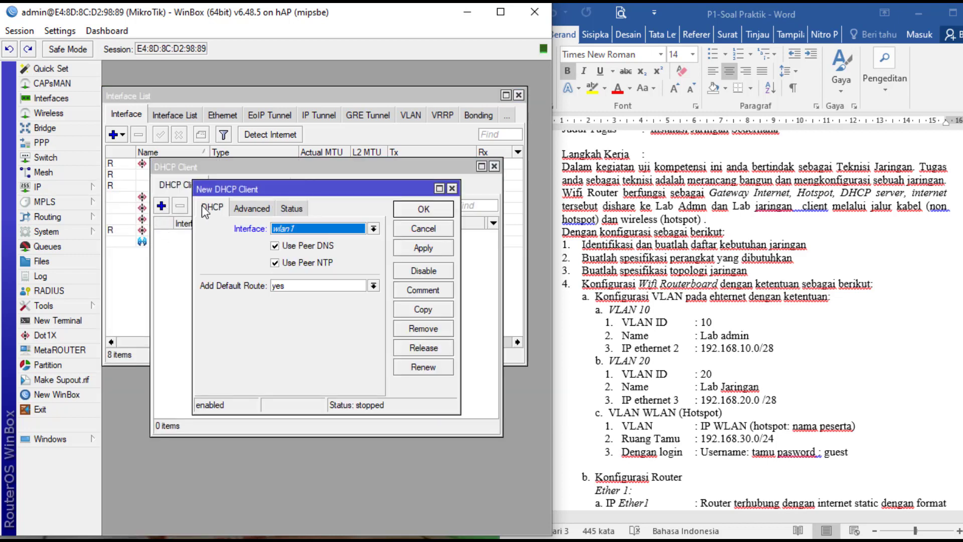
click(374, 228)
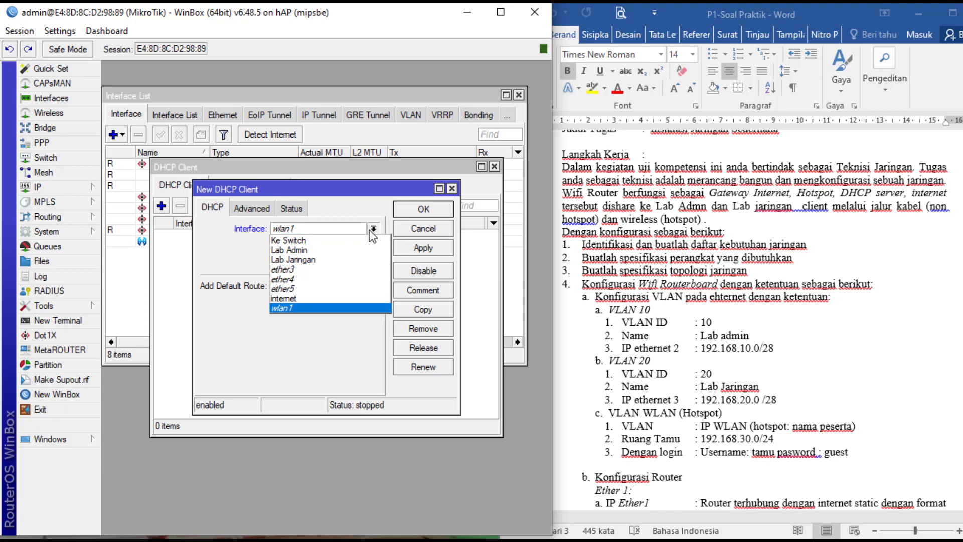
click(328, 299)
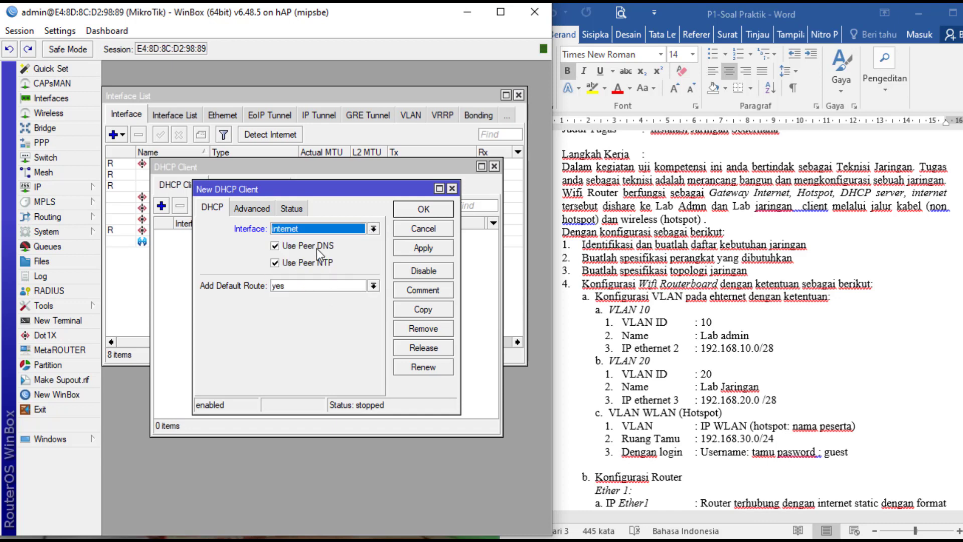
click(428, 249)
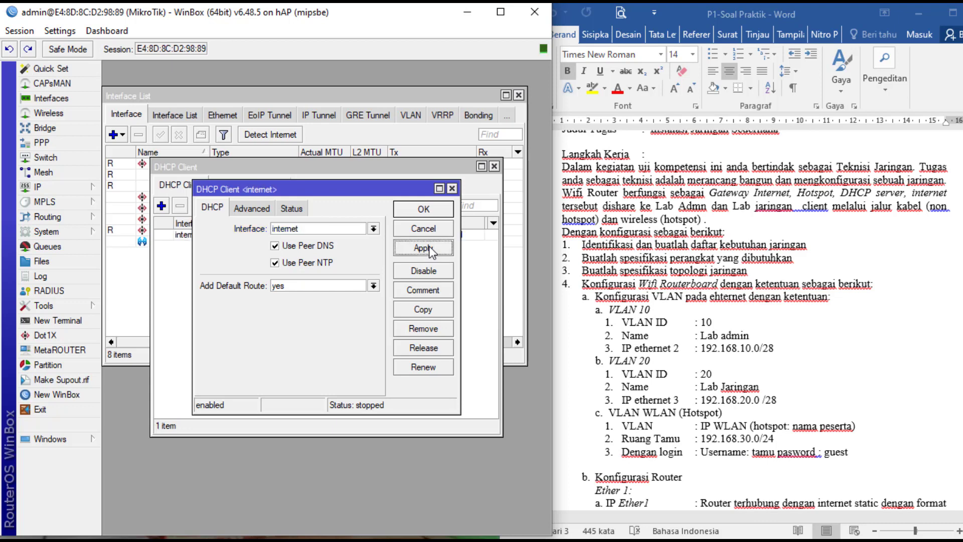
click(430, 210)
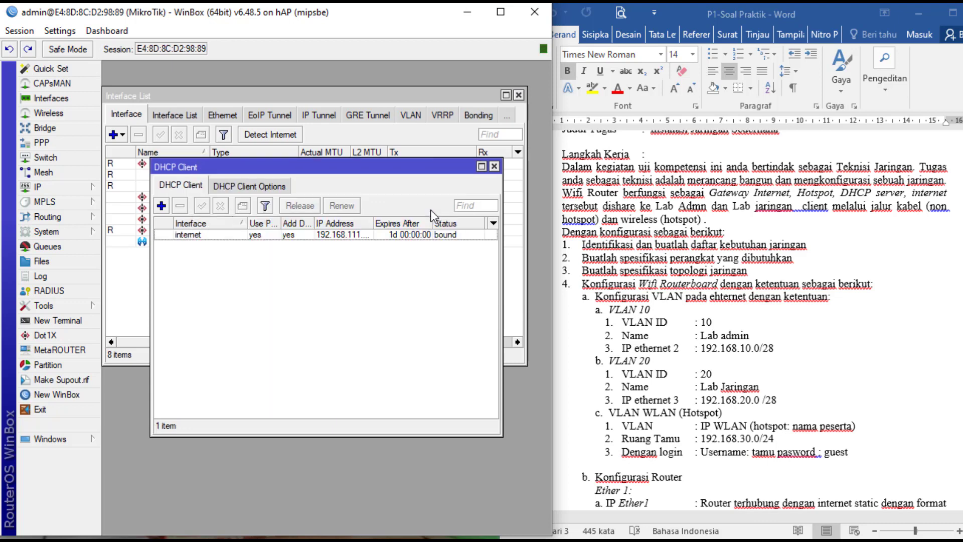
double_click(374, 221)
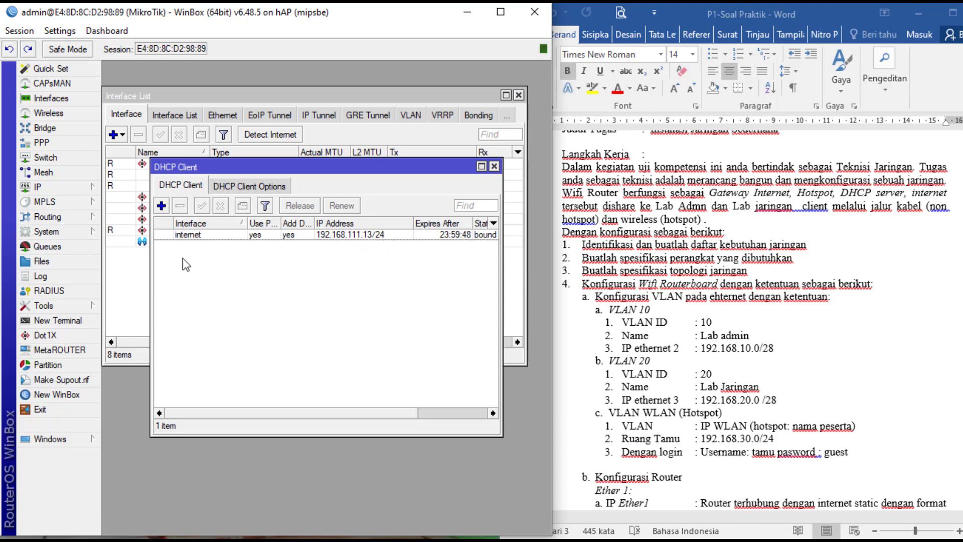
- Check the Address List shows four addresses including 192.168.111.13/24, then close both windows
click(49, 185)
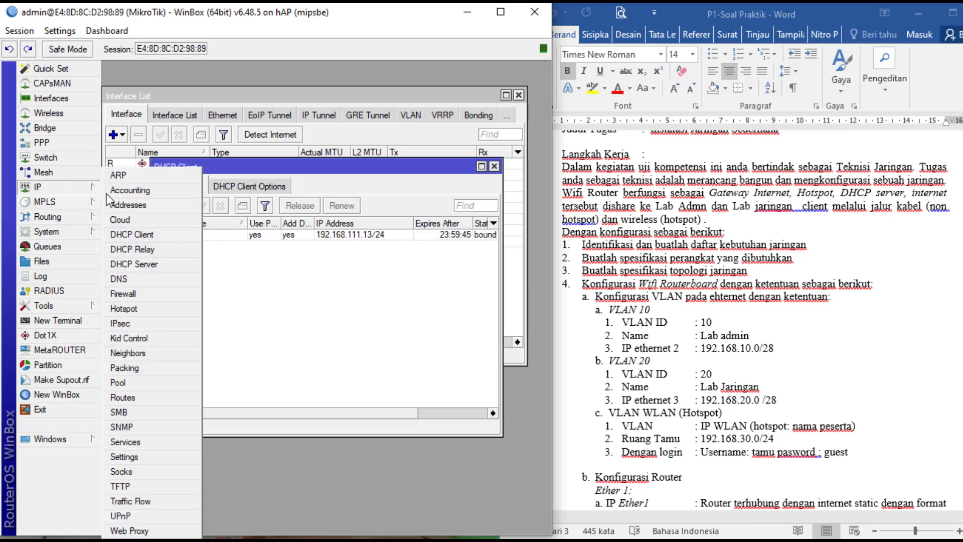
click(165, 206)
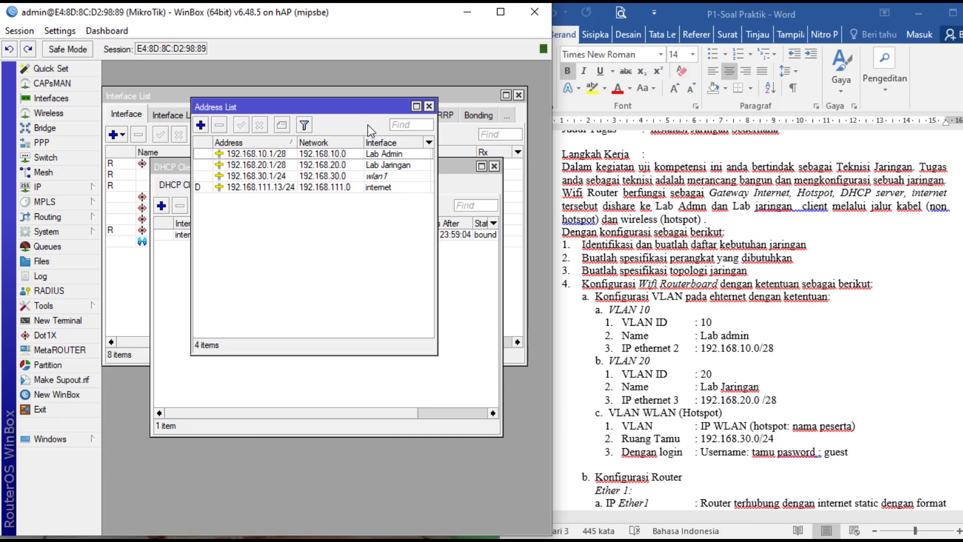
click(430, 106)
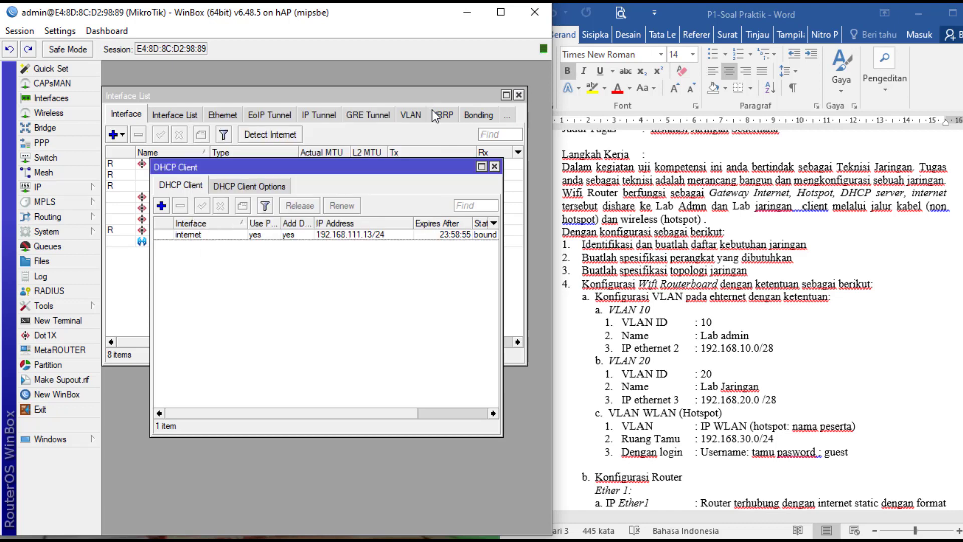
click(495, 166)
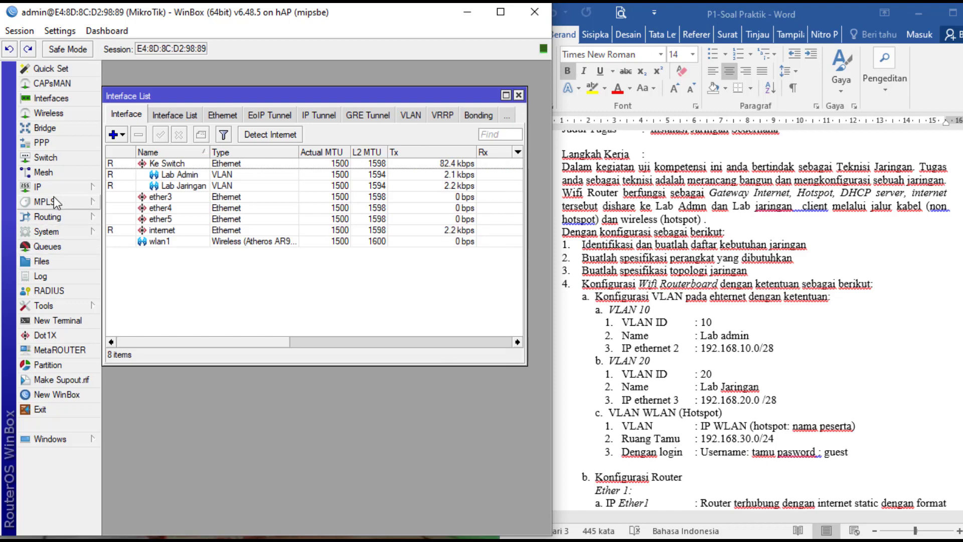
- Enter 8.8.8.8 as the router's DNS server, enable Allow Remote Requests, and apply the settings
click(66, 186)
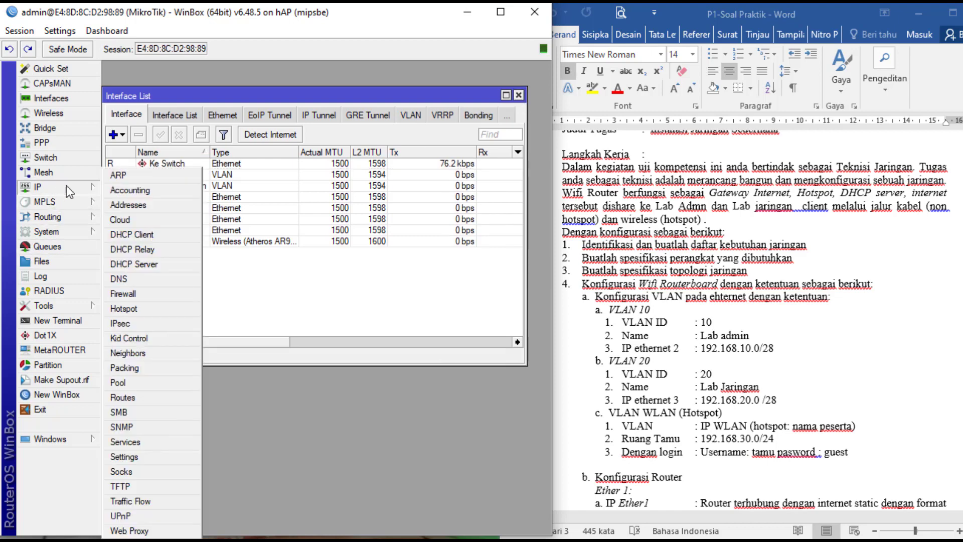
click(120, 279)
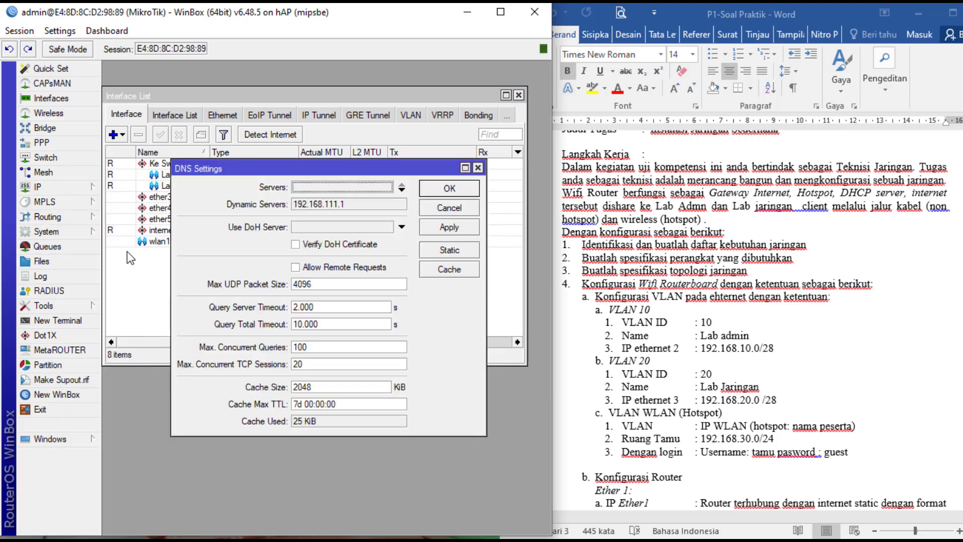
click(335, 185)
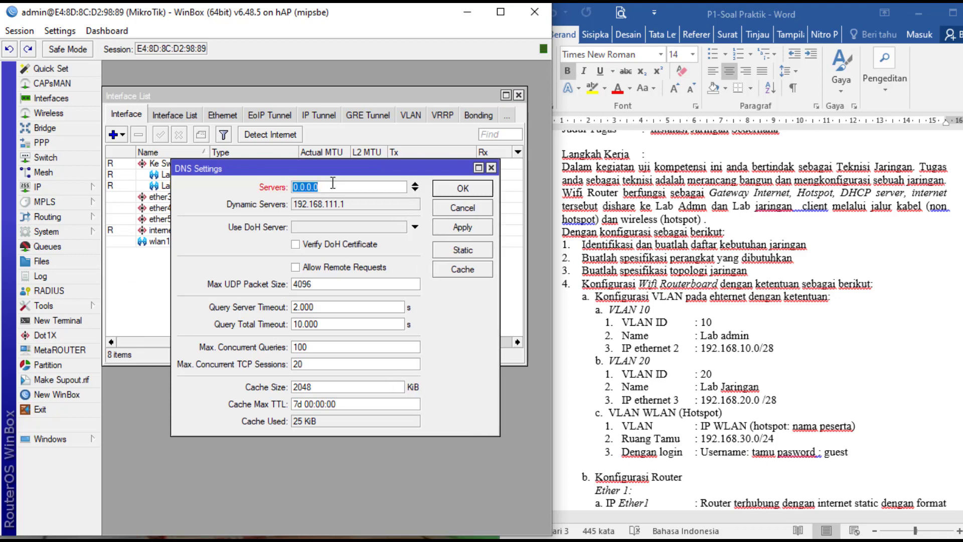
text(8.8.8.8)
click(296, 268)
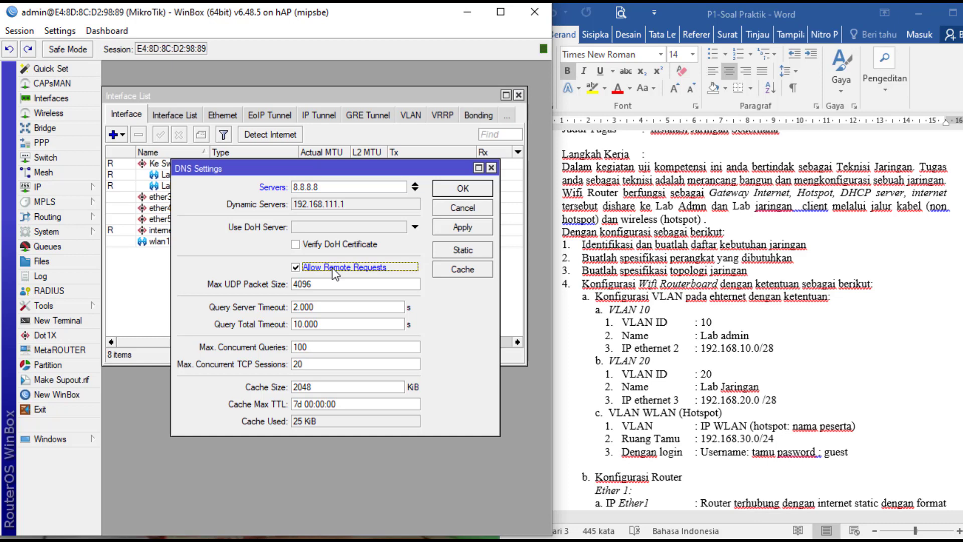
click(451, 231)
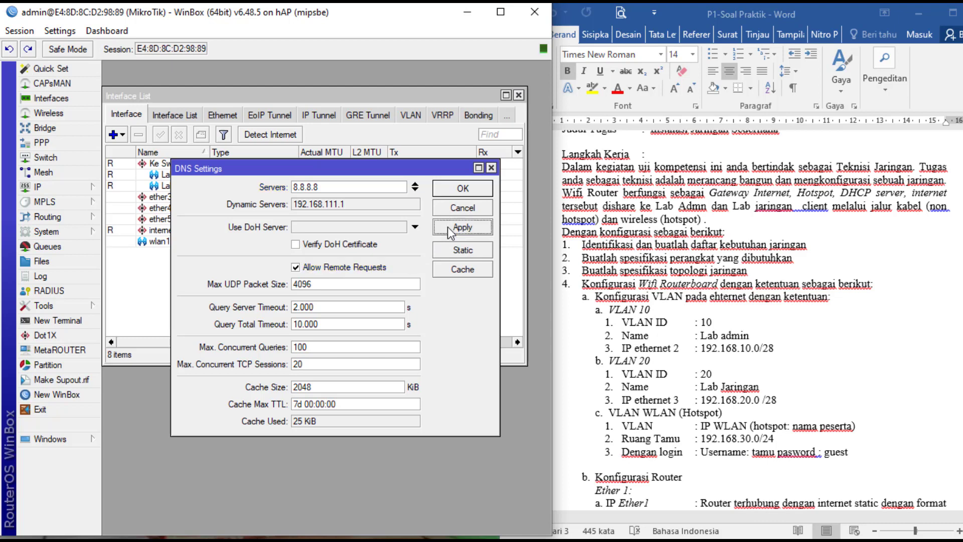
click(453, 190)
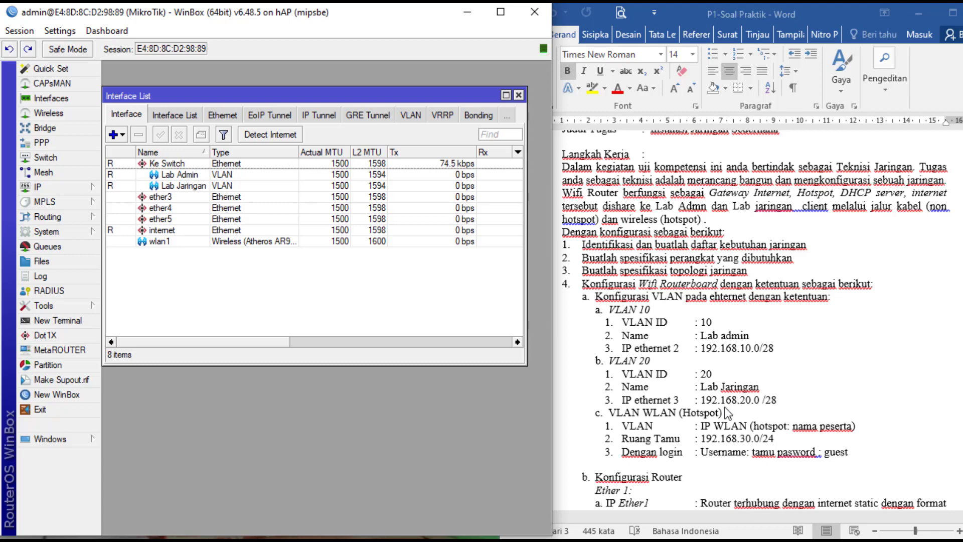
- Run DHCP Setup on Lab Admin, accepting 192.168.10.0/28 space, gateway 192.168.10.1 and the address pool
click(43, 187)
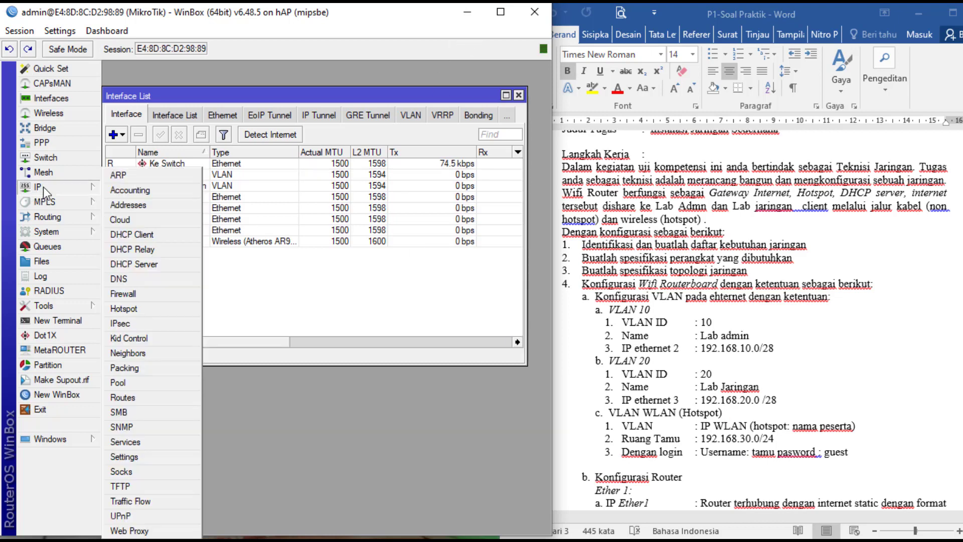
click(128, 264)
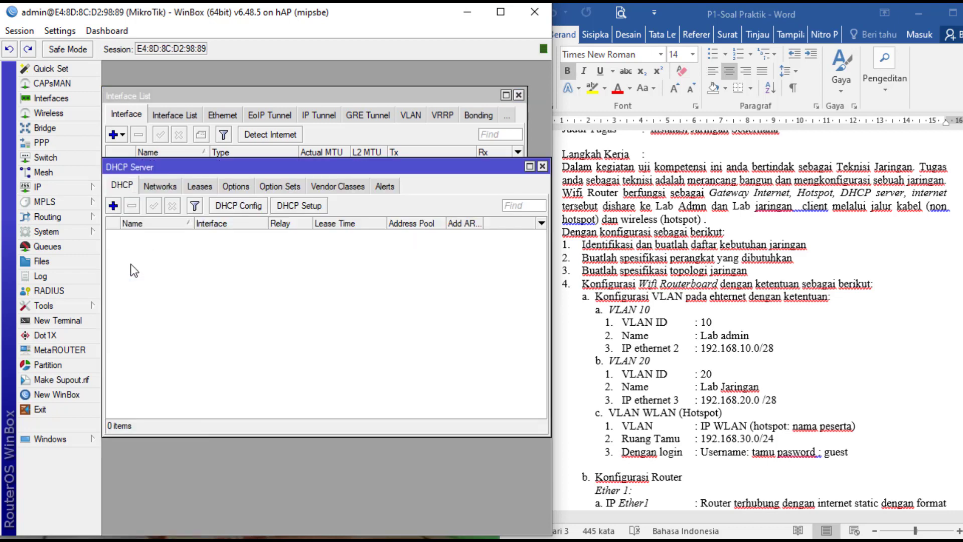
click(294, 207)
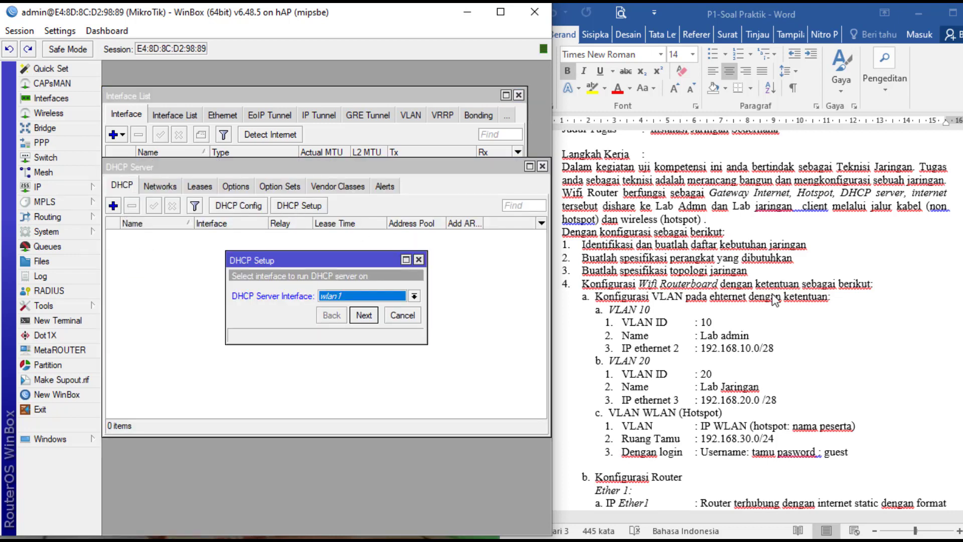
click(414, 296)
click(408, 318)
click(372, 316)
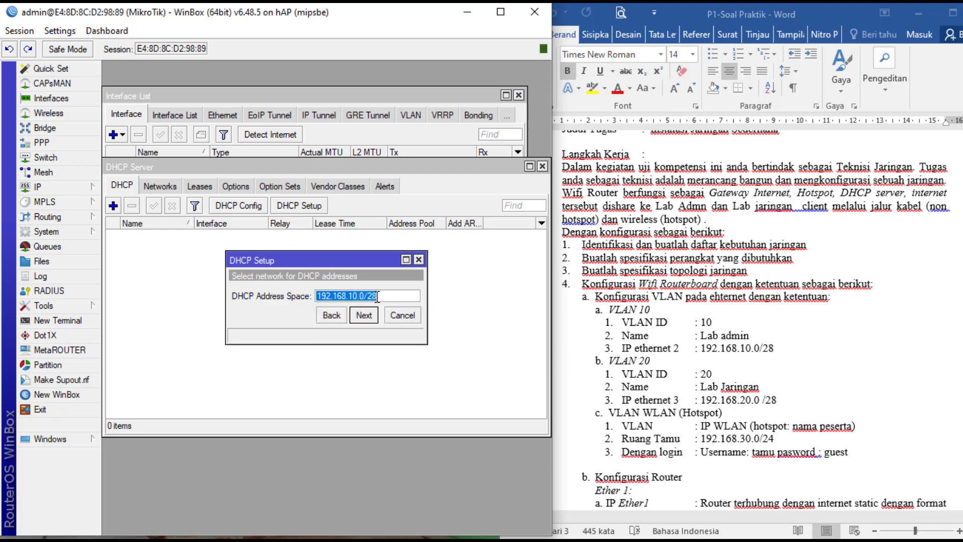
click(369, 319)
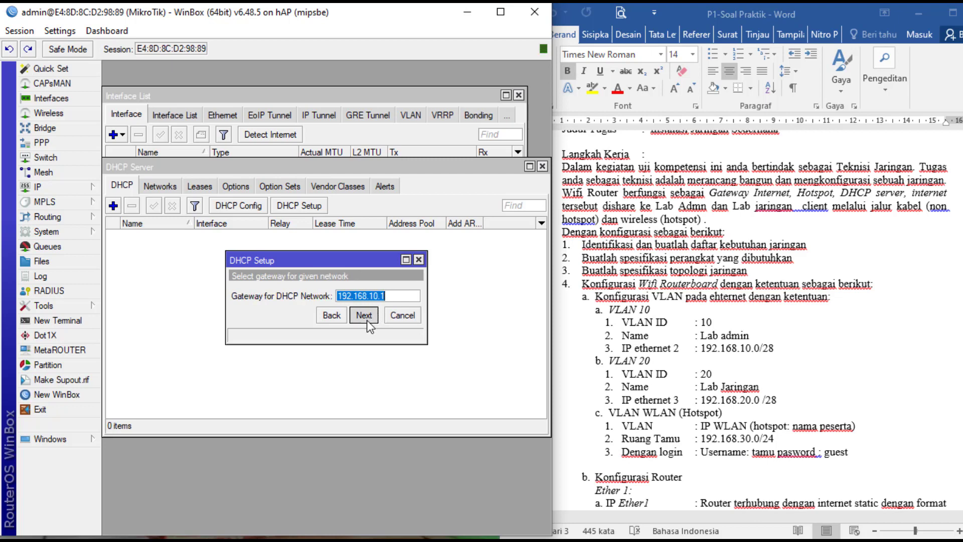
click(366, 320)
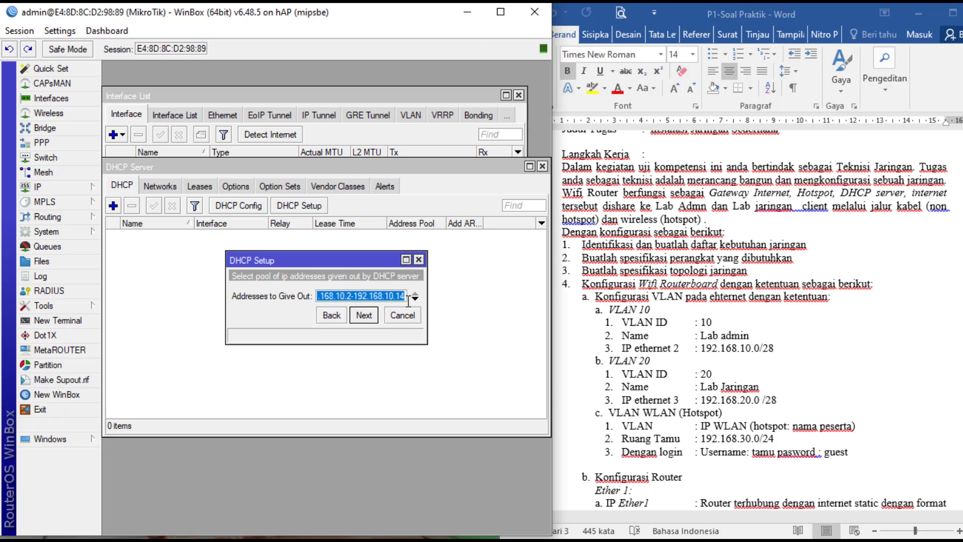
click(364, 315)
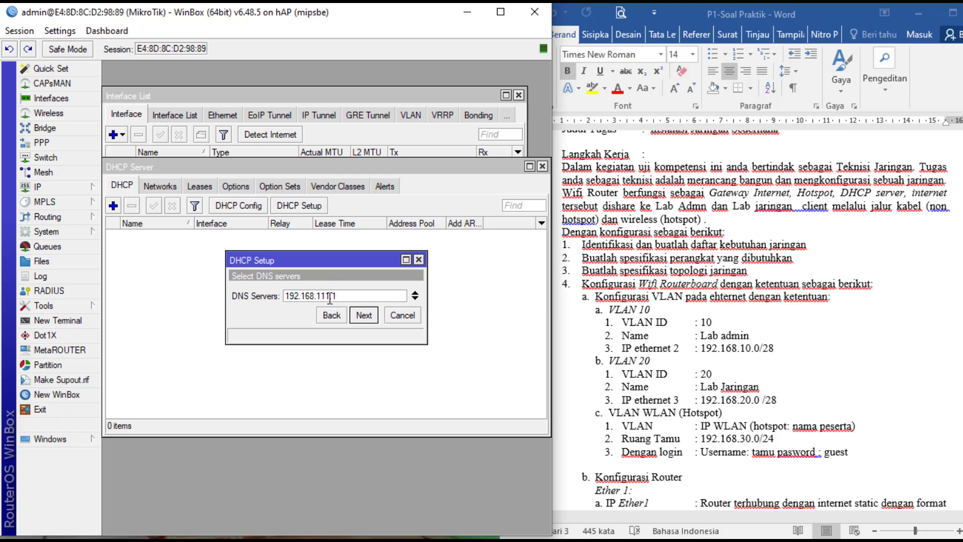
- Add DNS servers 8.8.8.8 and 8.8.4.4, set a 00:30:00 lease time, and finish the setup
click(415, 299)
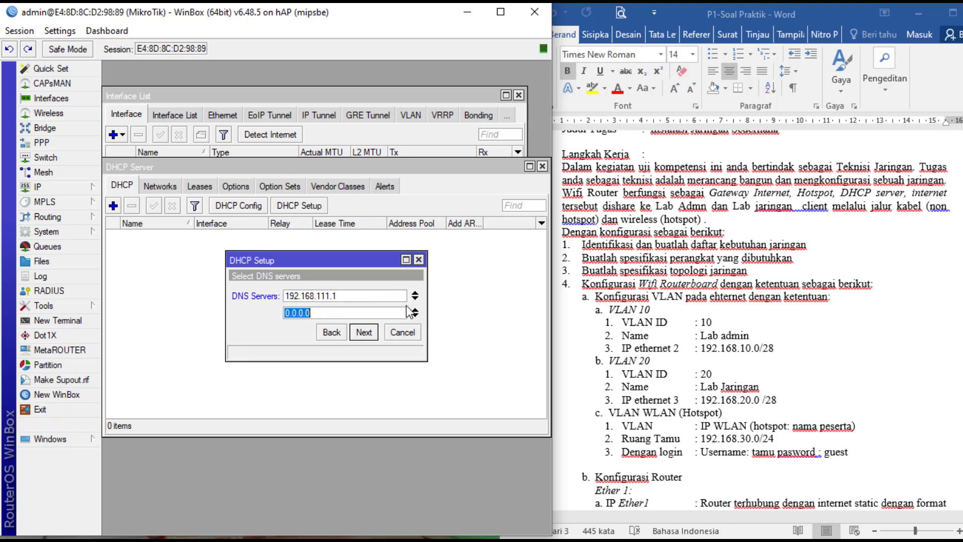
text(8.8.8.8)
click(416, 316)
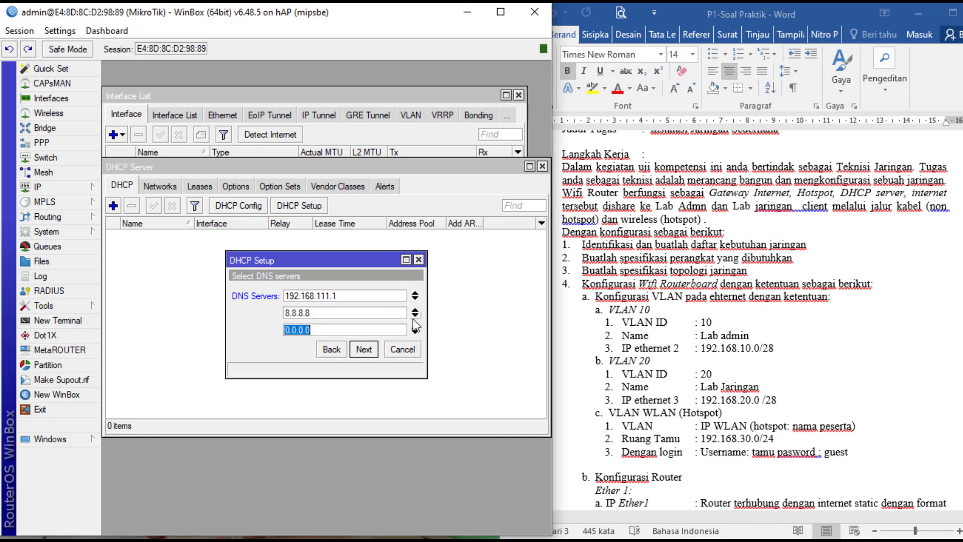
text(8)
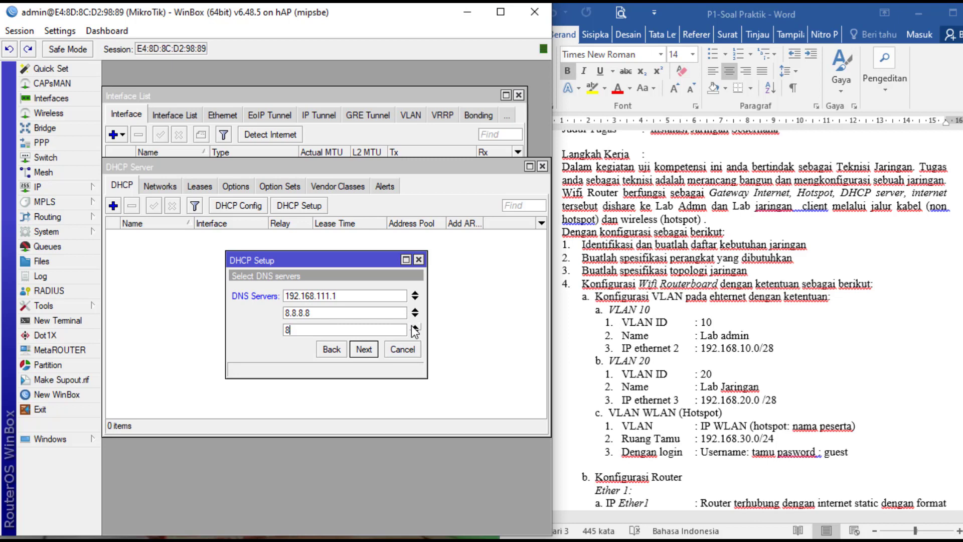
text(.8.4.4)
click(365, 351)
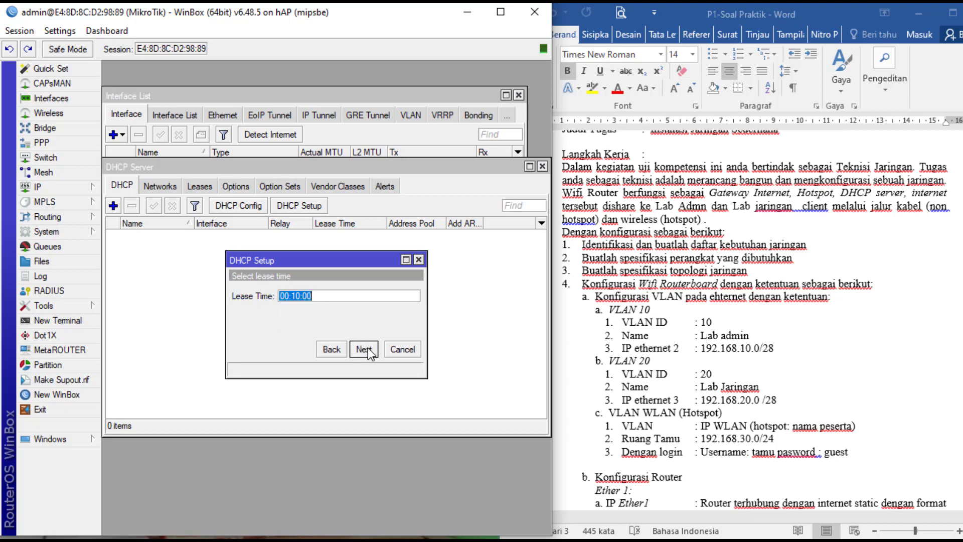
click(298, 296)
key(BackSpace)
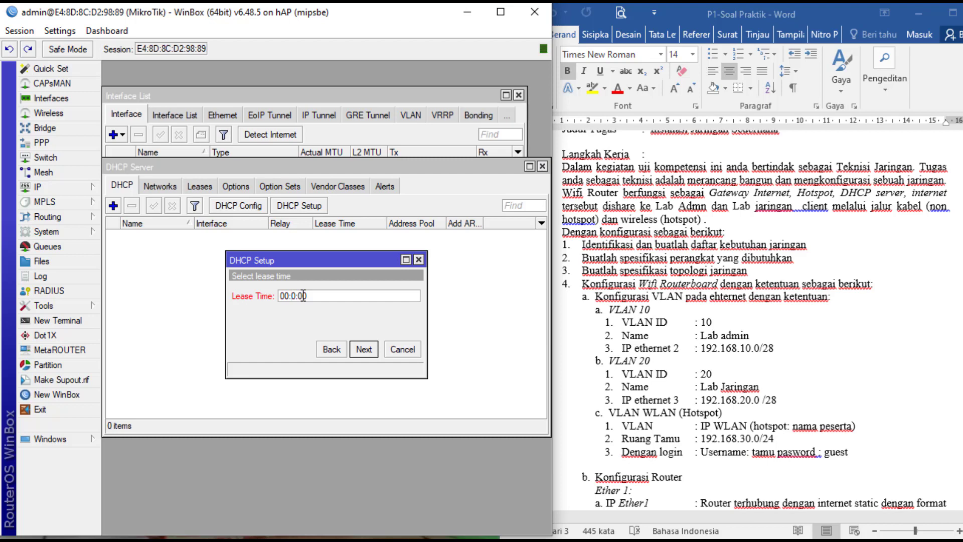
text(3)
click(364, 350)
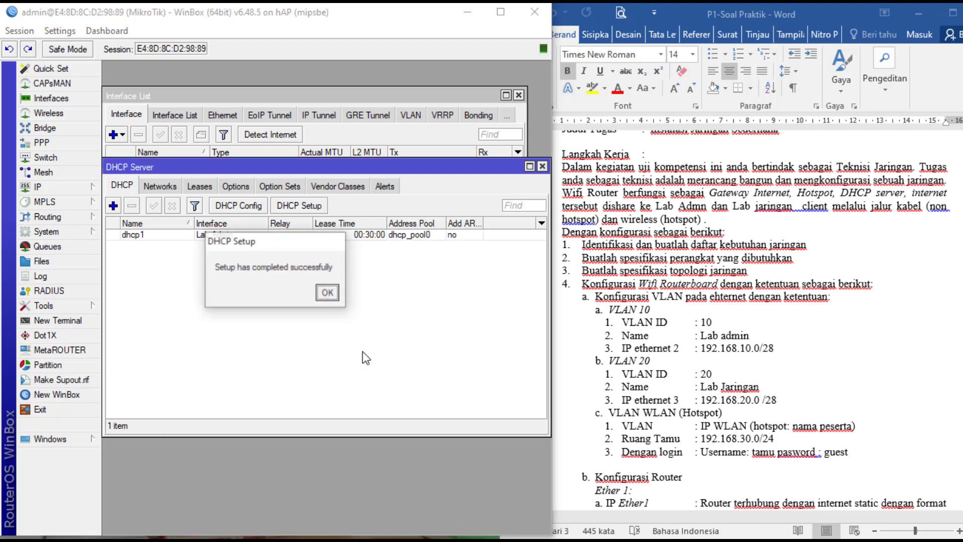
click(329, 293)
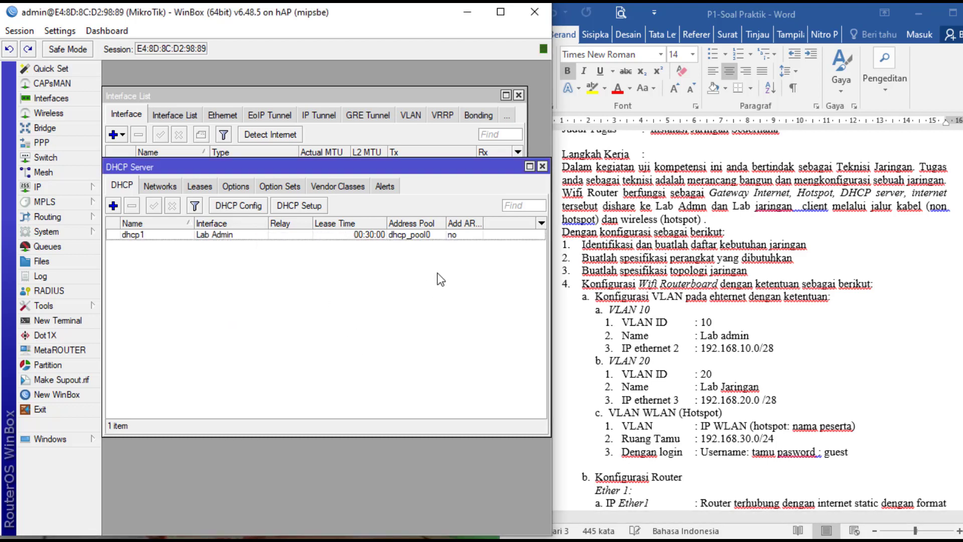
- Run DHCP Setup on Lab Jaringan, accepting 192.168.20.0/28, gateway 192.168.20.1, pool, DNS servers and 00:30:00 leases
click(296, 205)
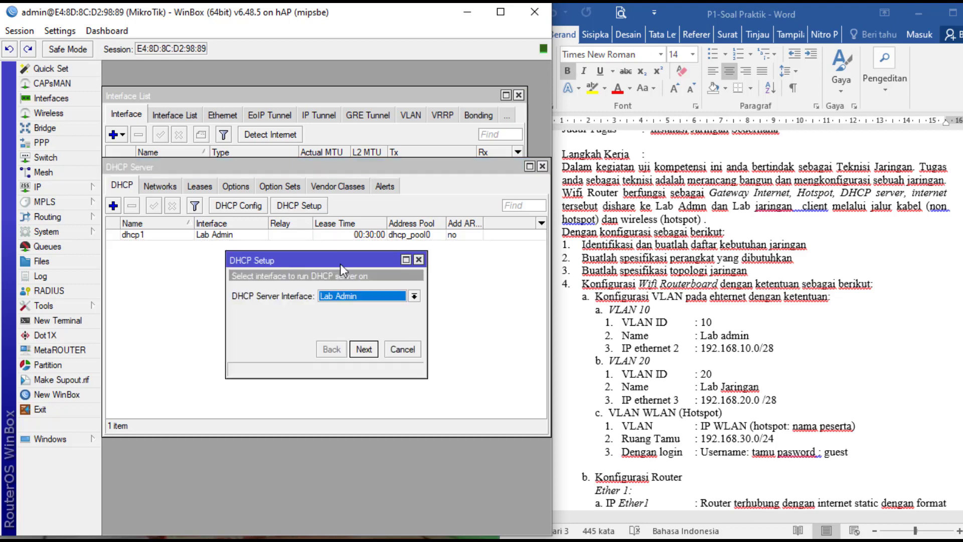
click(414, 296)
click(390, 325)
click(366, 349)
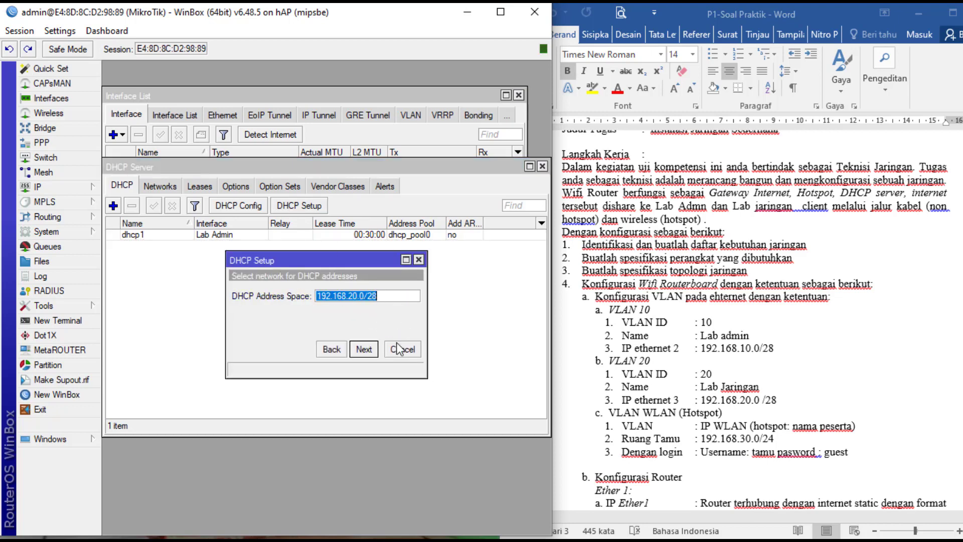
click(370, 348)
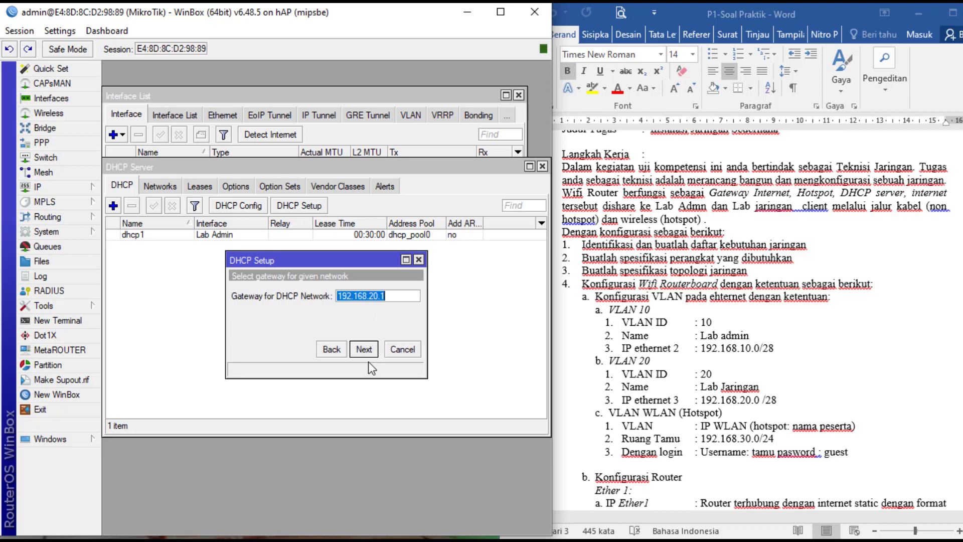
click(365, 349)
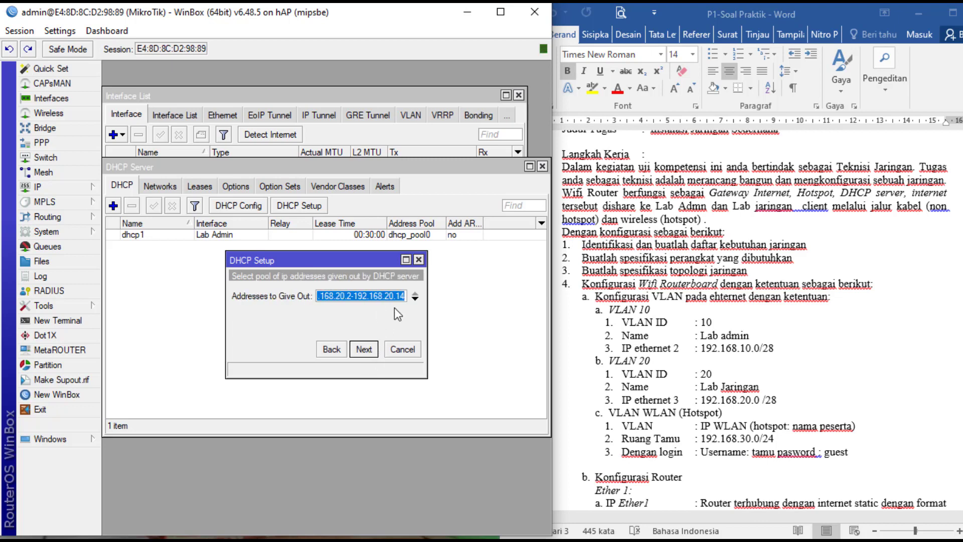
click(368, 348)
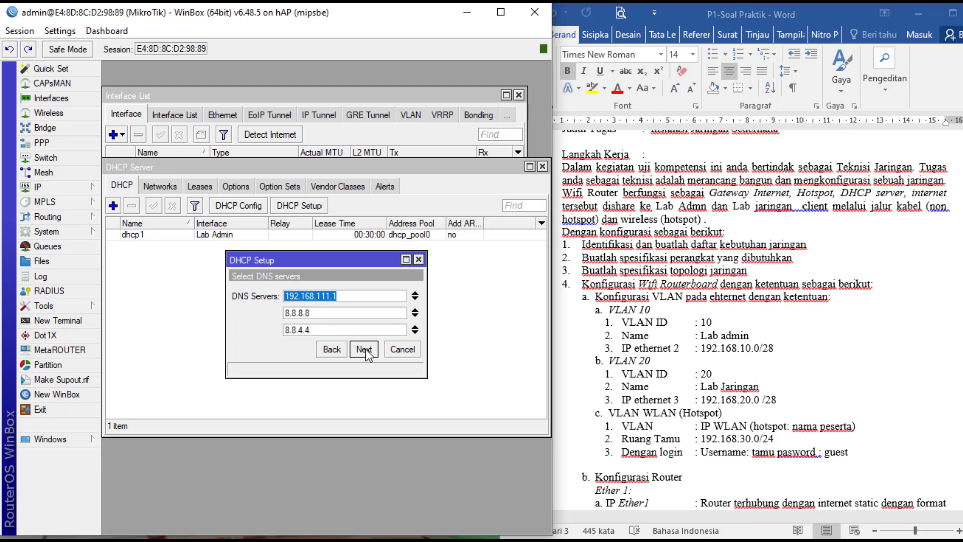
click(367, 348)
click(366, 349)
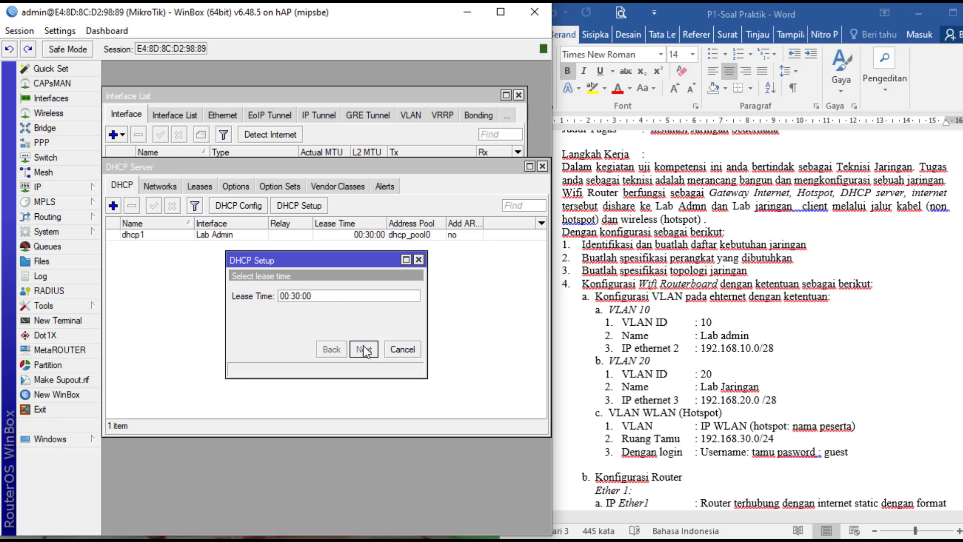
- Create a DHCP server on wlan1 for 192.168.30.0/24: gateway 192.168.30.1, pool .2–.254, 30-minute leases
click(327, 292)
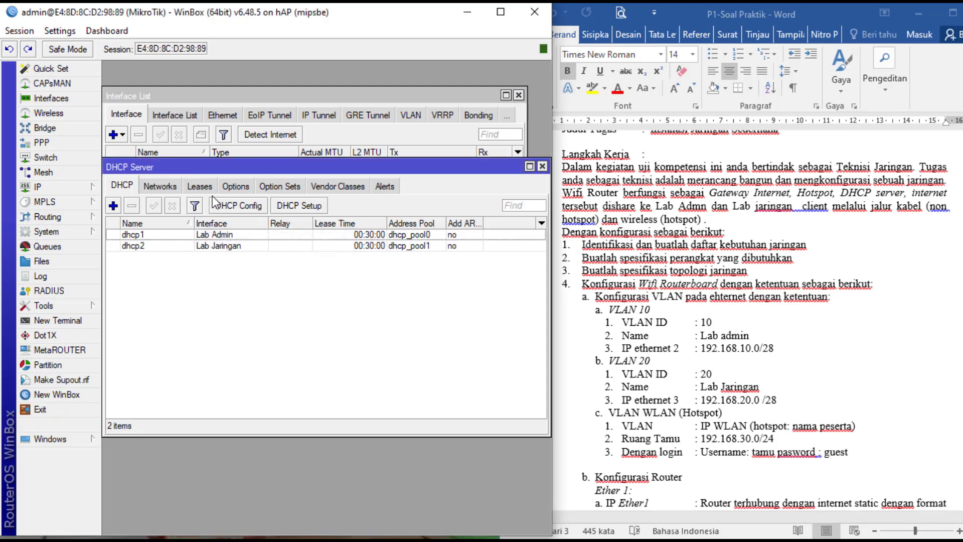
click(300, 205)
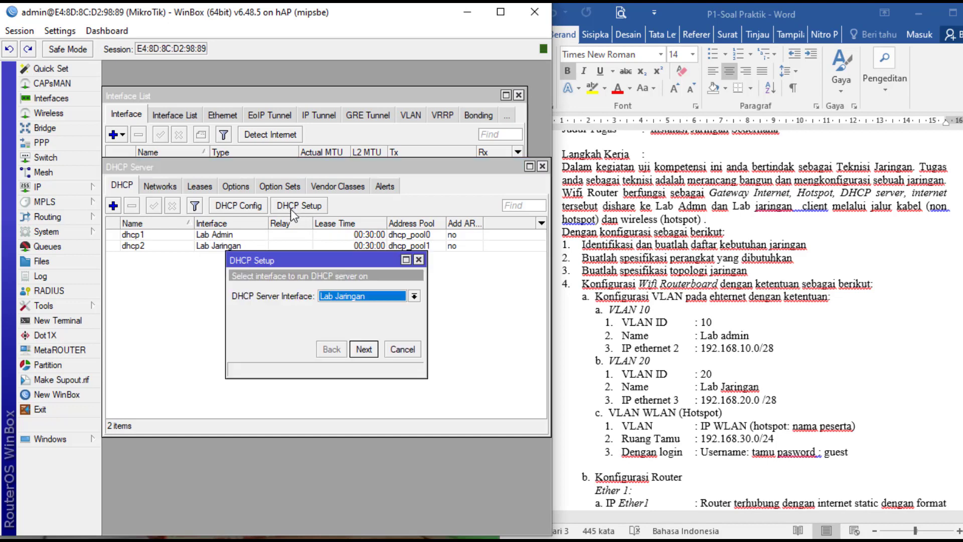
click(395, 296)
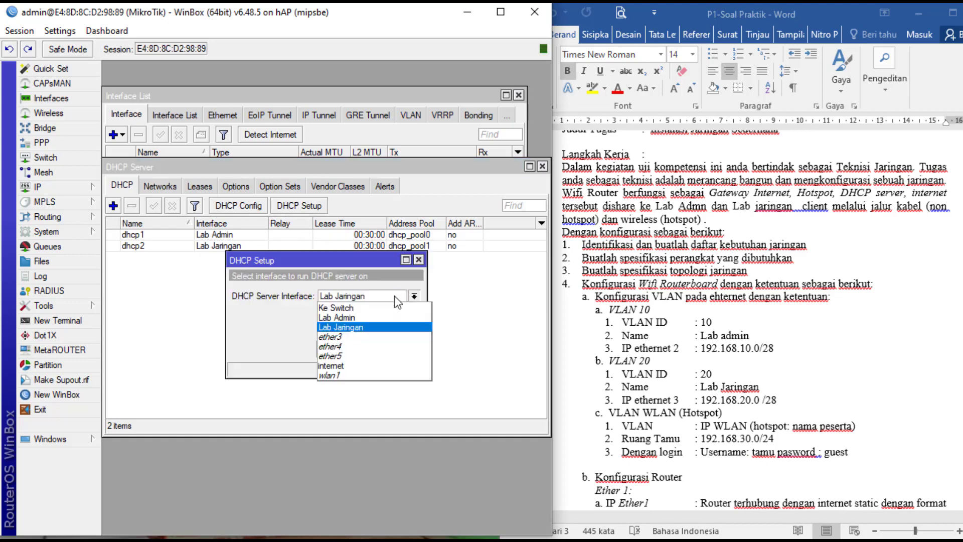
click(365, 374)
click(371, 353)
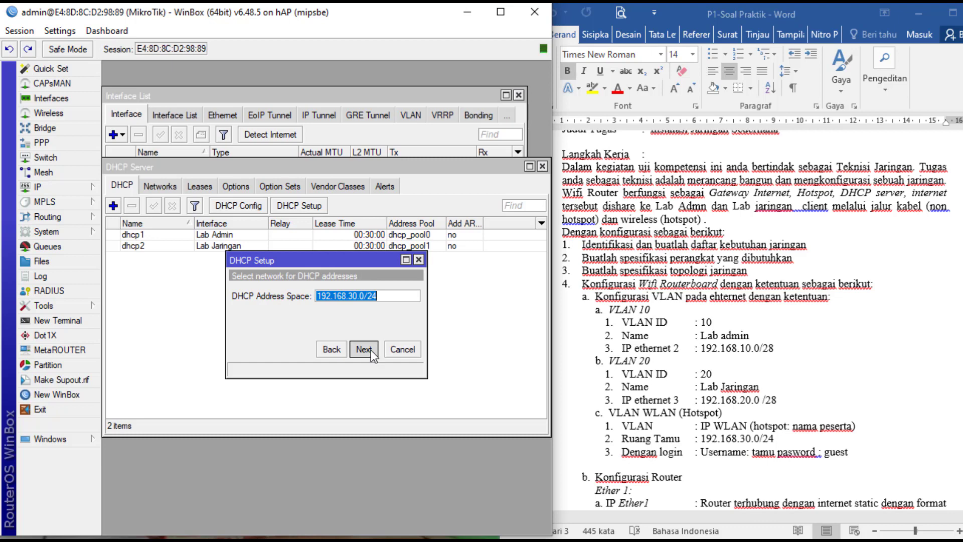
click(371, 350)
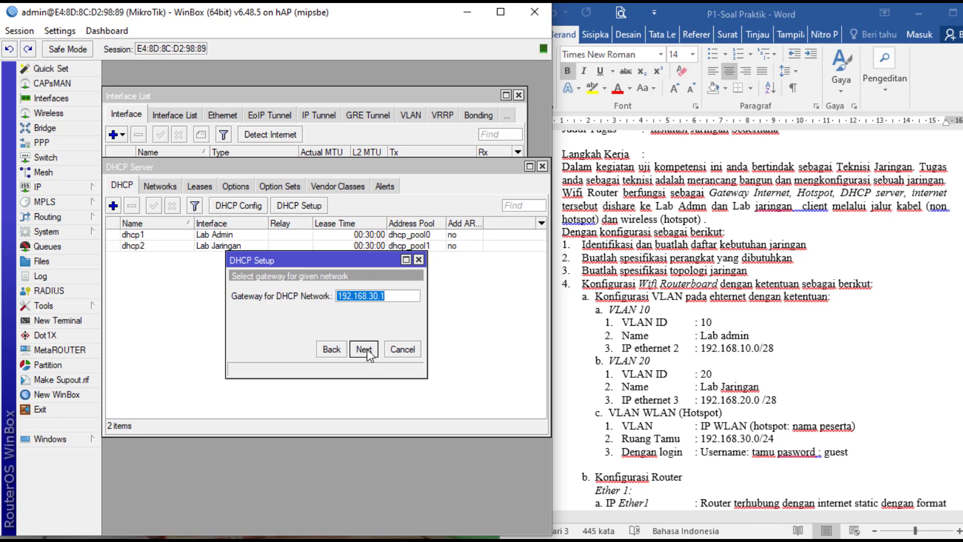
click(366, 349)
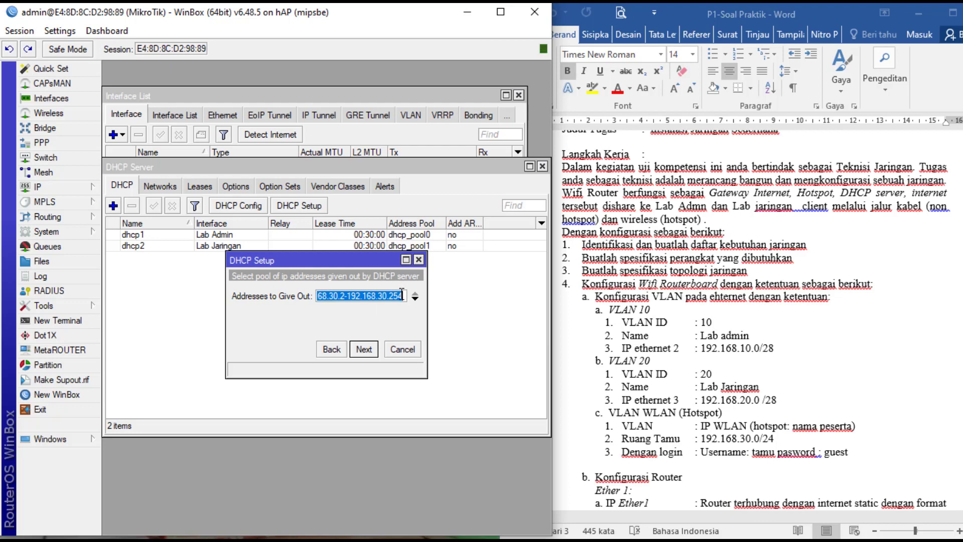
click(364, 350)
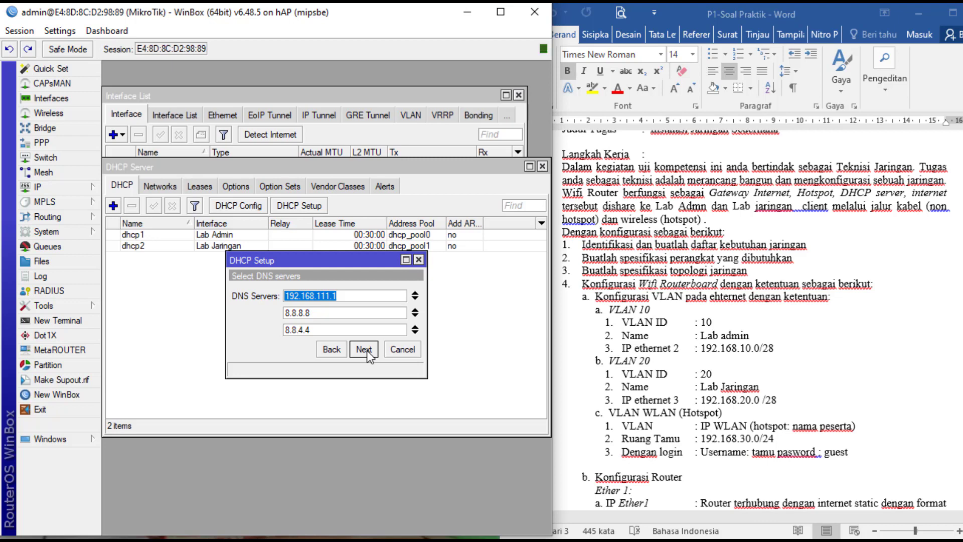
click(368, 350)
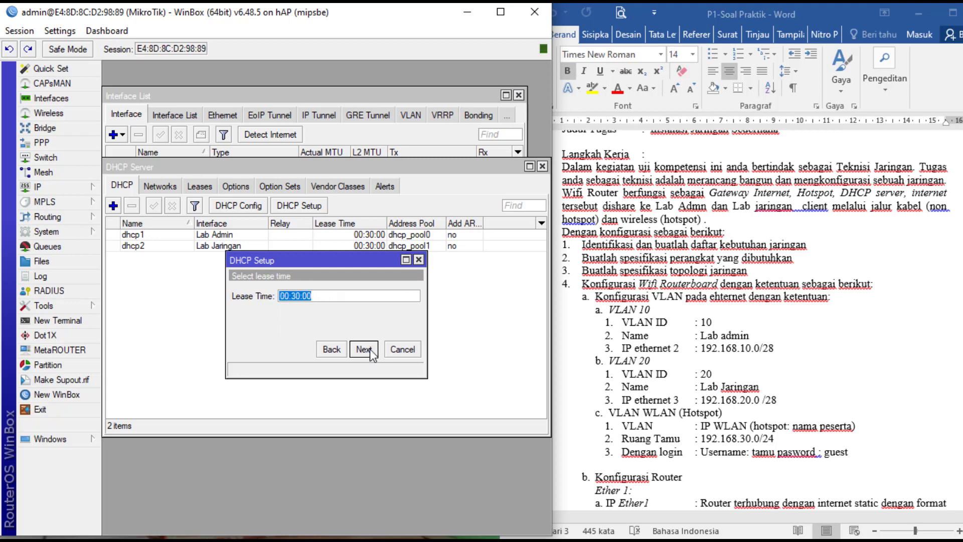
click(371, 348)
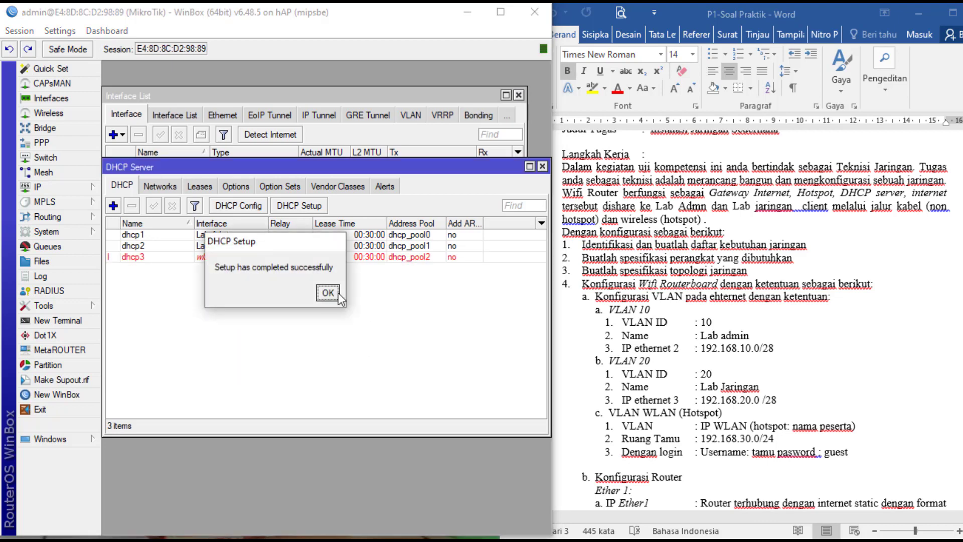
click(383, 353)
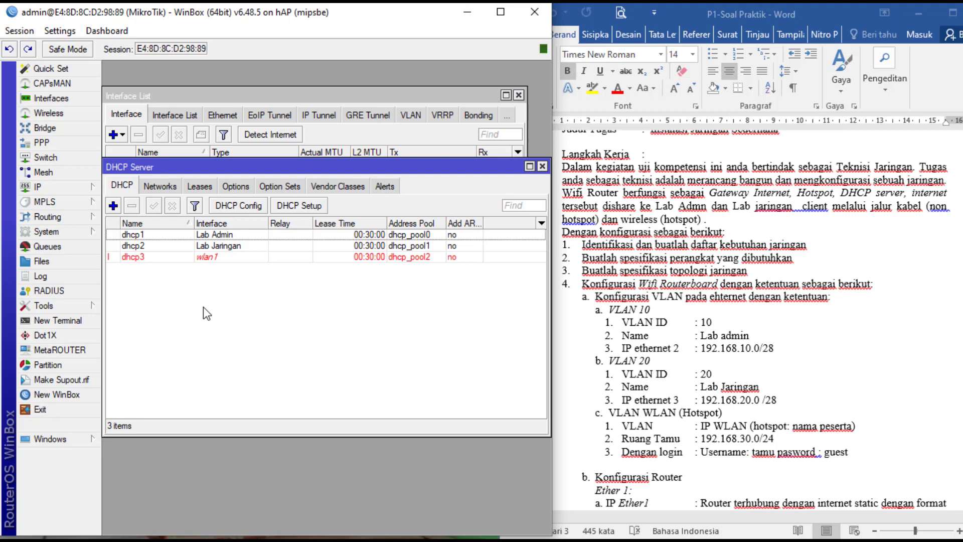
- Add a new firewall NAT rule with internet as its out-interface
click(66, 186)
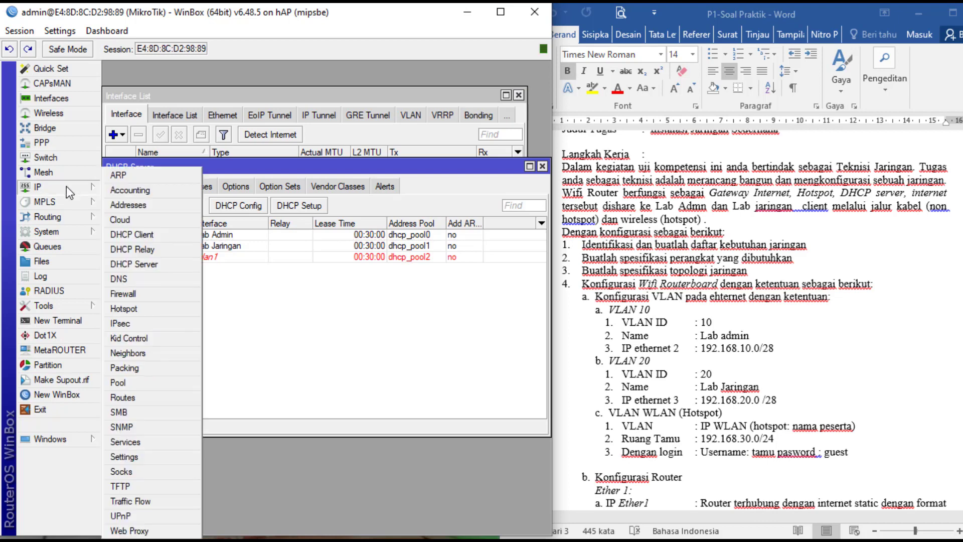
click(148, 296)
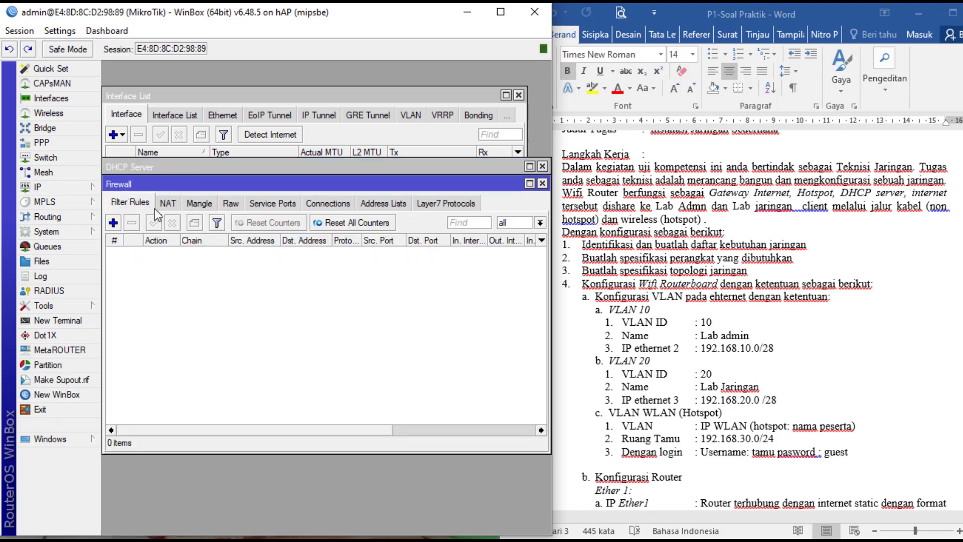
click(169, 204)
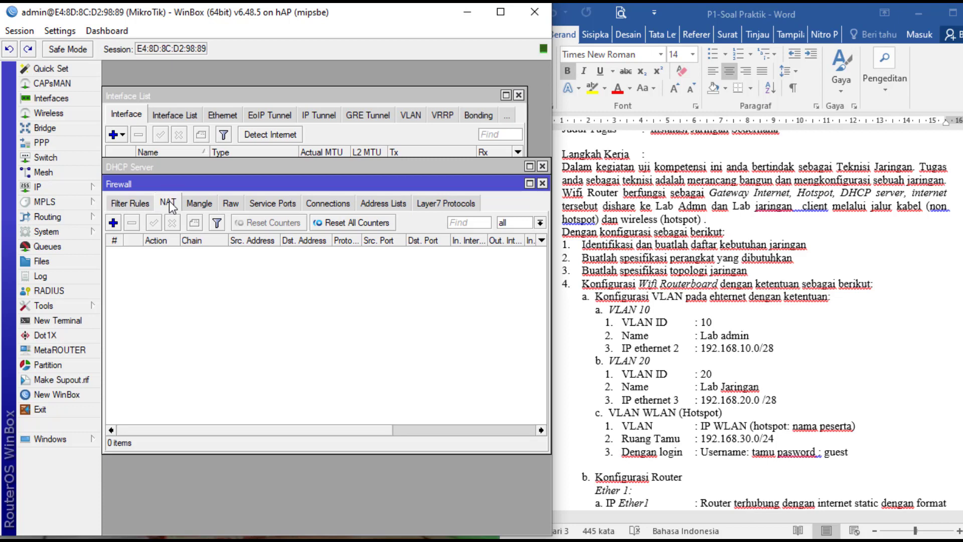
click(114, 222)
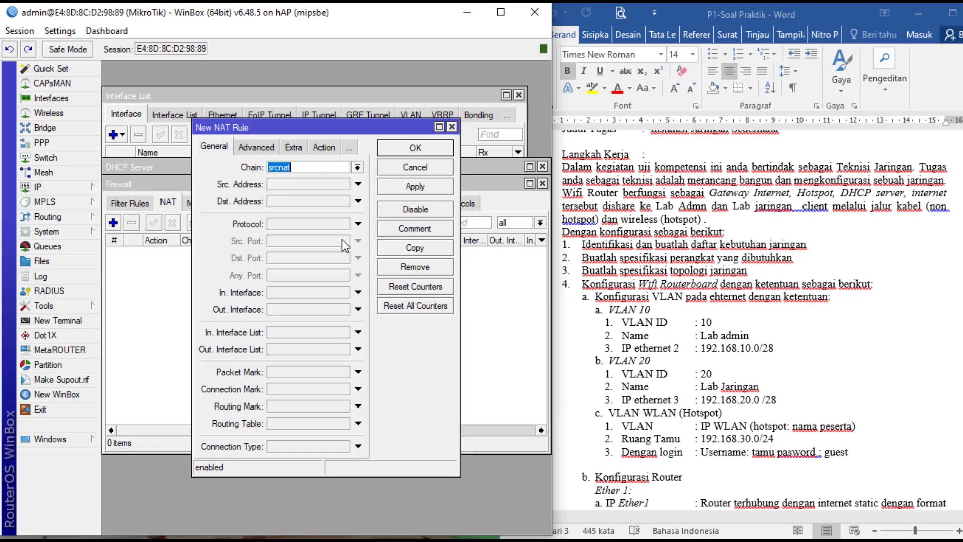
click(318, 309)
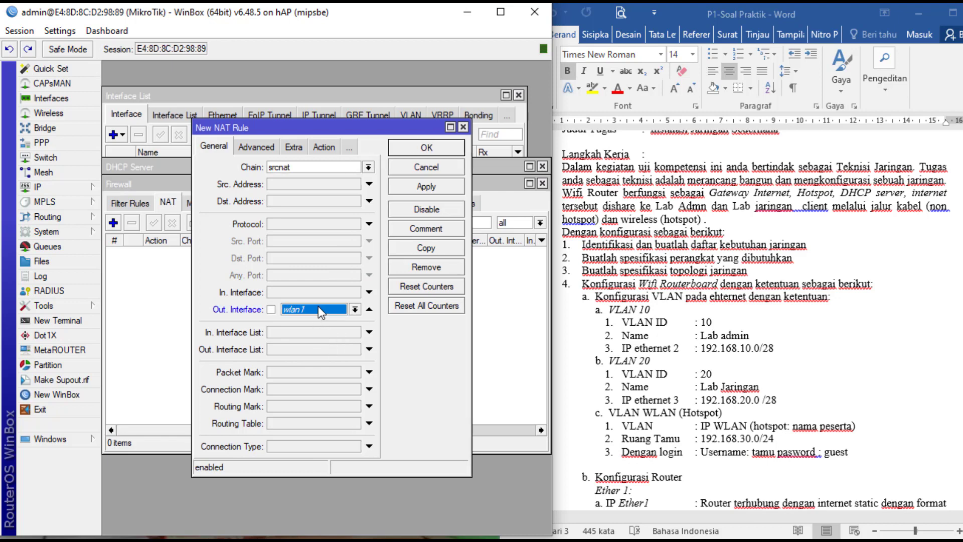
click(356, 309)
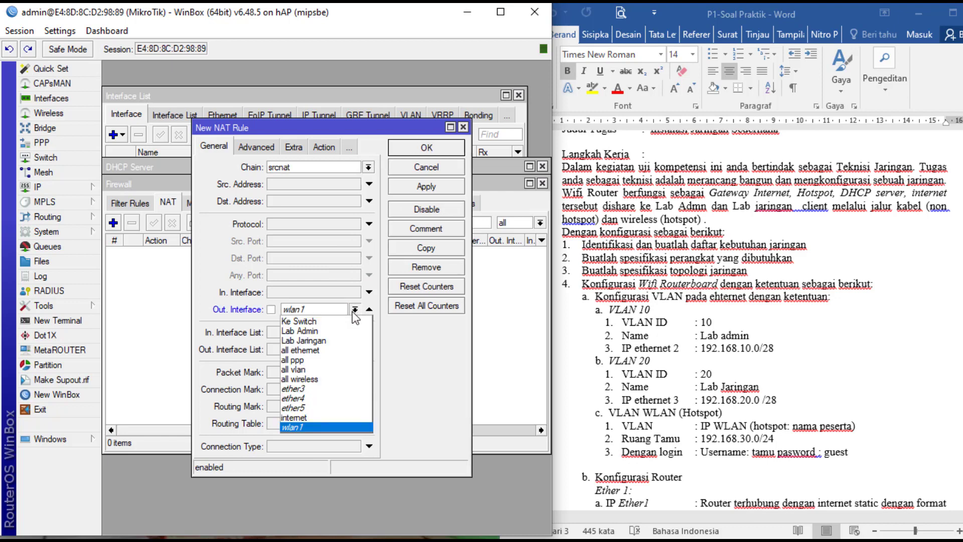
click(332, 420)
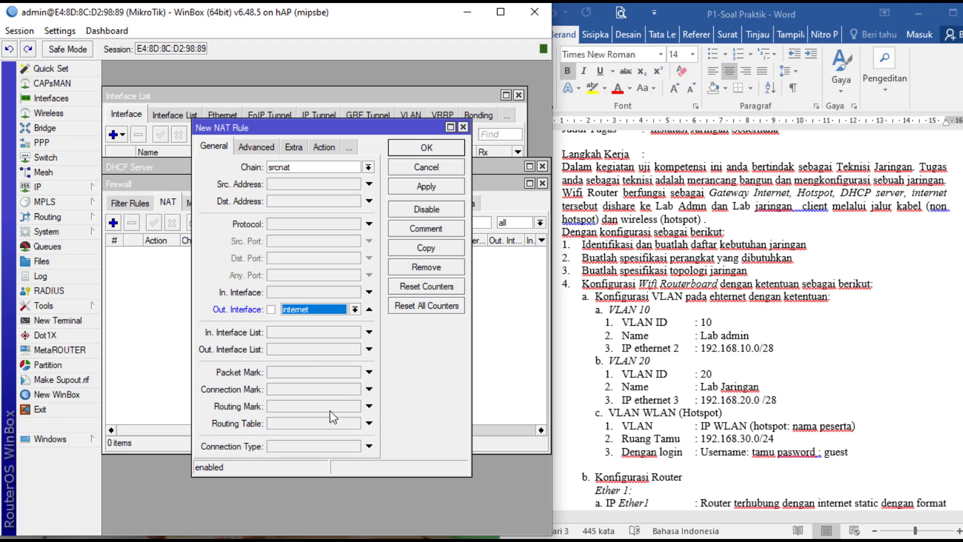
- Set the NAT rule's action to masquerade and save it
click(323, 147)
click(369, 167)
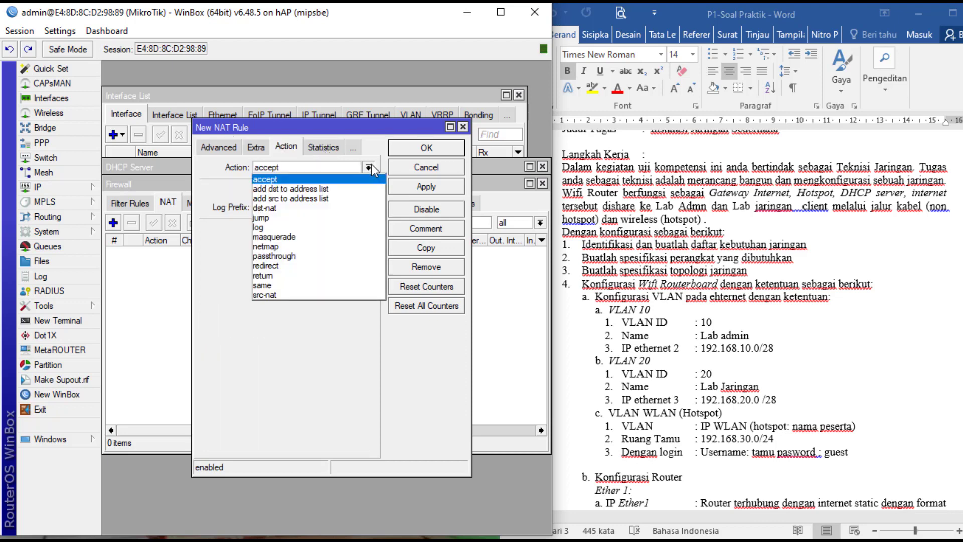
click(348, 237)
click(425, 190)
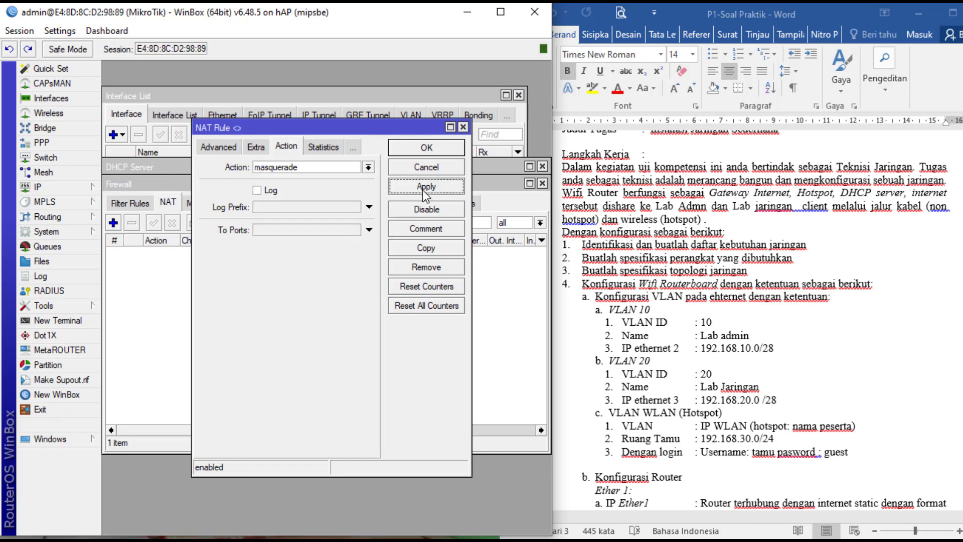
click(425, 149)
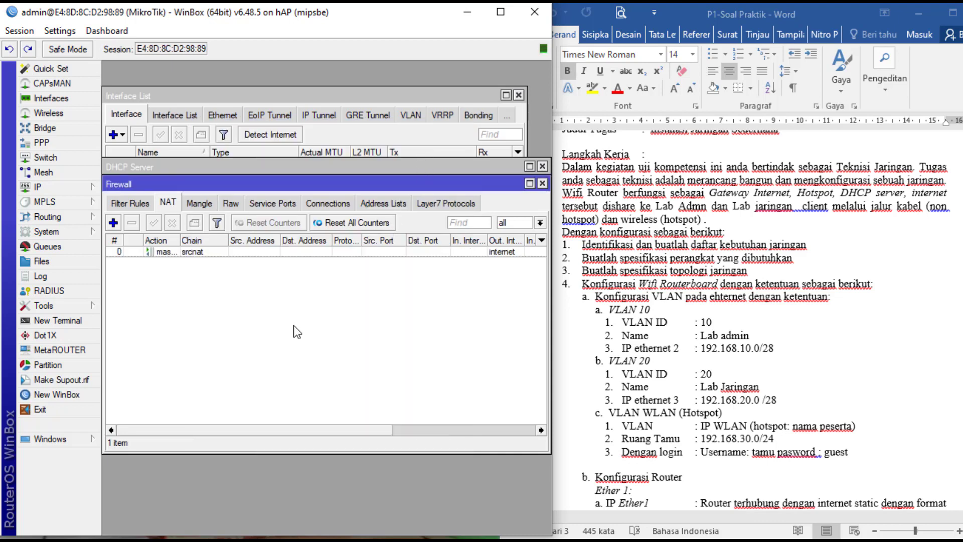
- In a new router terminal, ping google.com and confirm 4 of 4 replies with 0% loss
click(79, 319)
text(cmd)
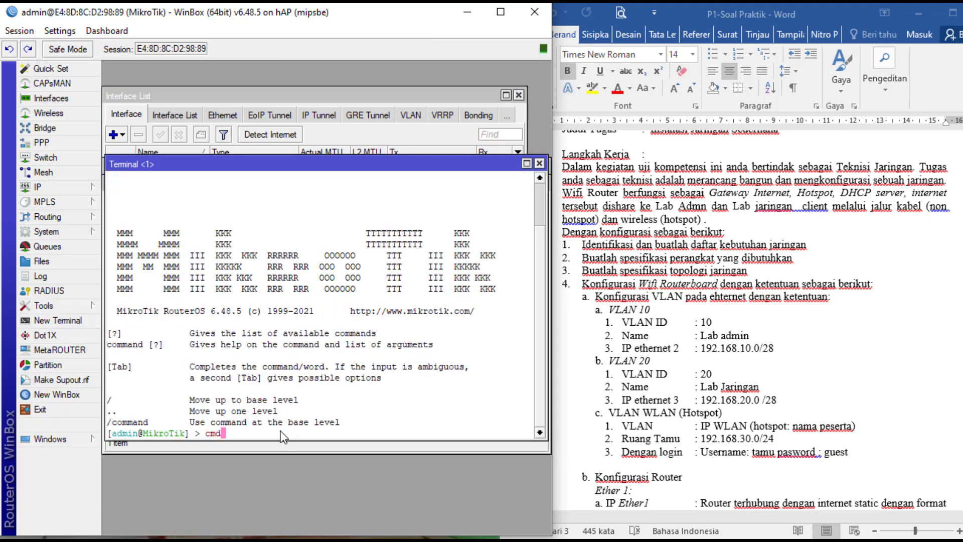
key(Return)
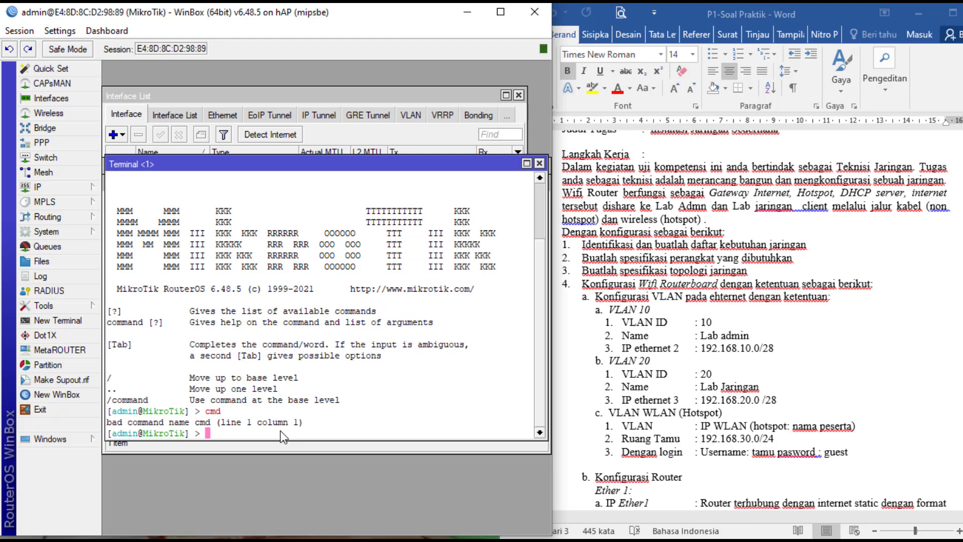
text(ping google.com)
key(Return)
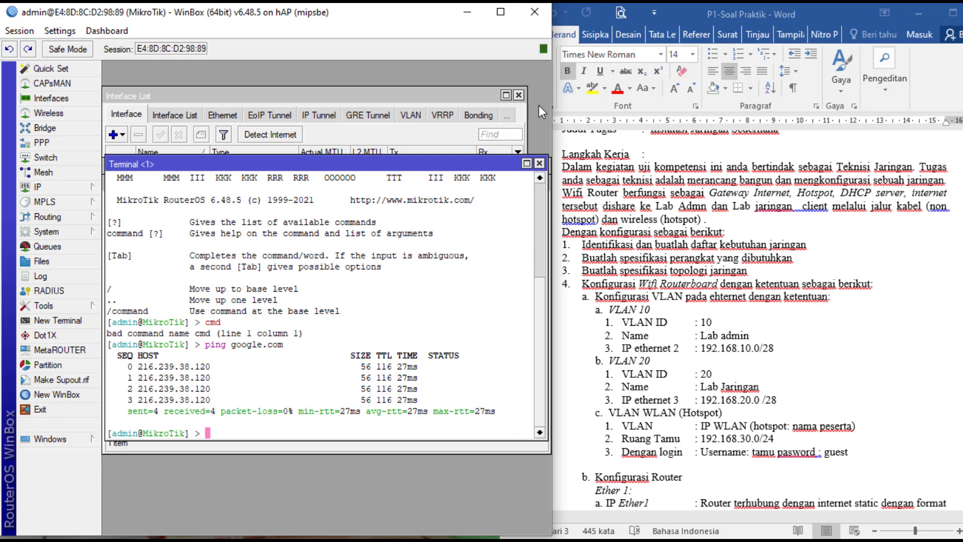
- Close the terminal, scroll the Word task sheet, and bring WinBox back to the front
click(540, 162)
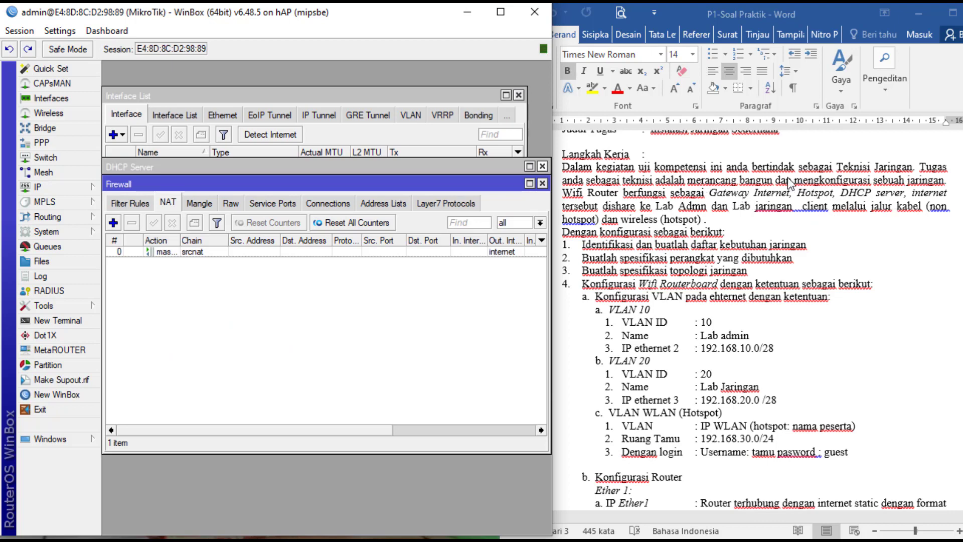
scroll(931, 357, down, 3)
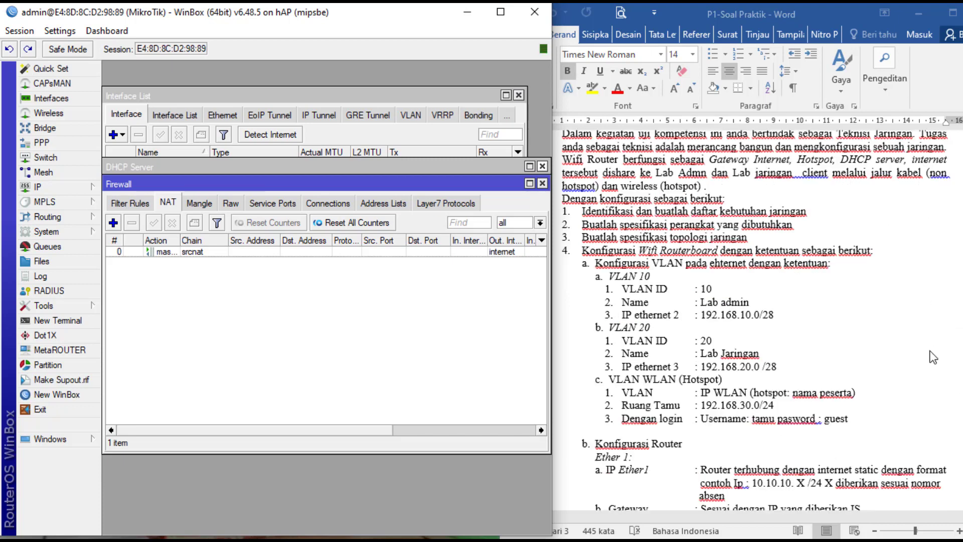
drag(962, 335, 962, 295)
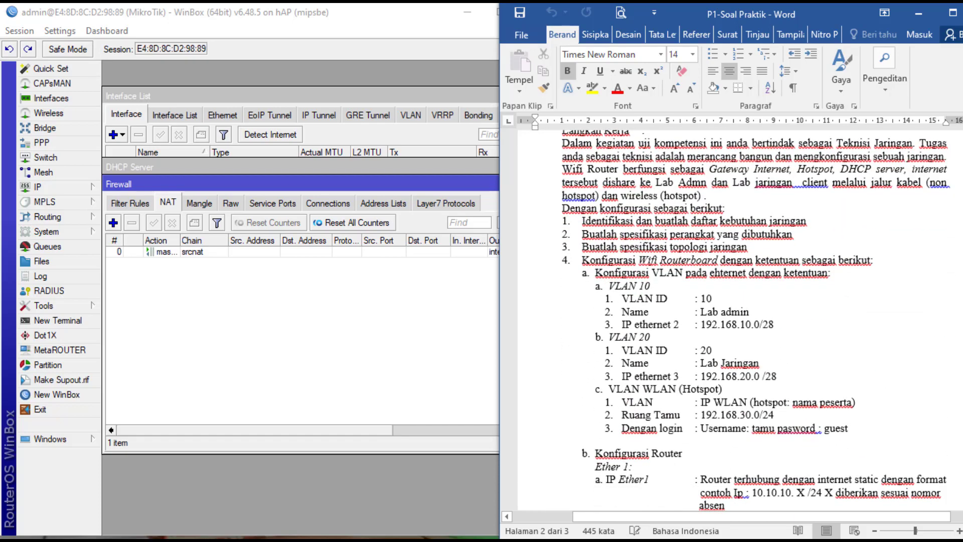
click(270, 317)
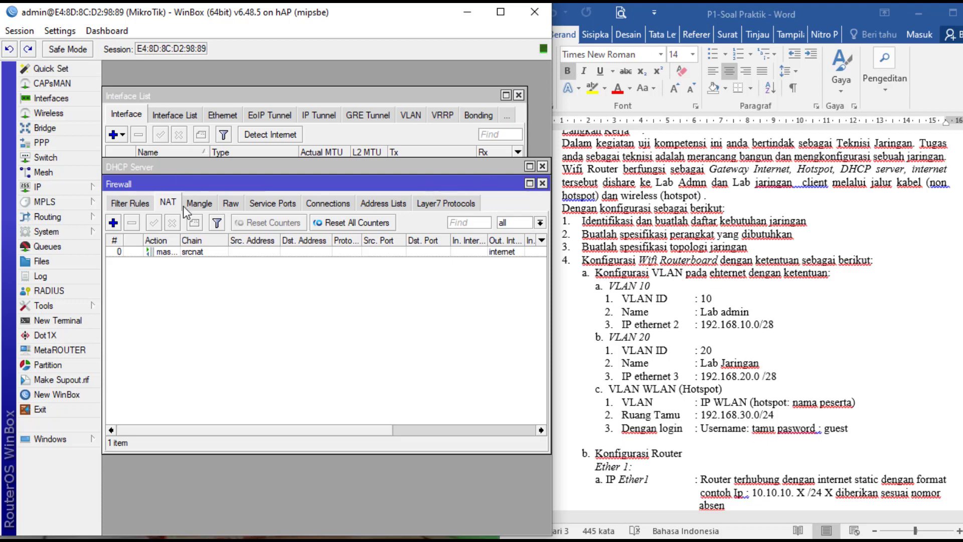
- Open the Hotspot window and cancel the Hotspot Setup wizard, leaving the server list empty
click(39, 187)
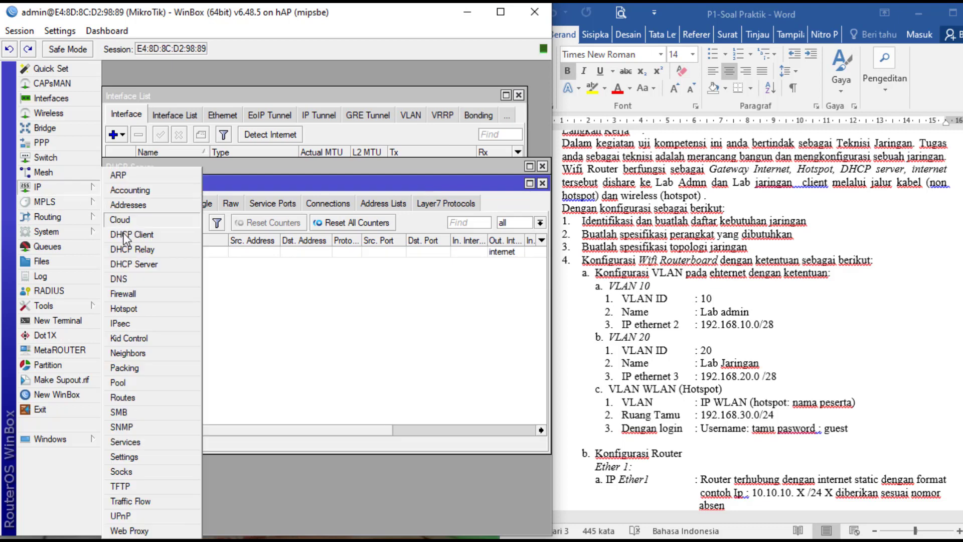
click(120, 308)
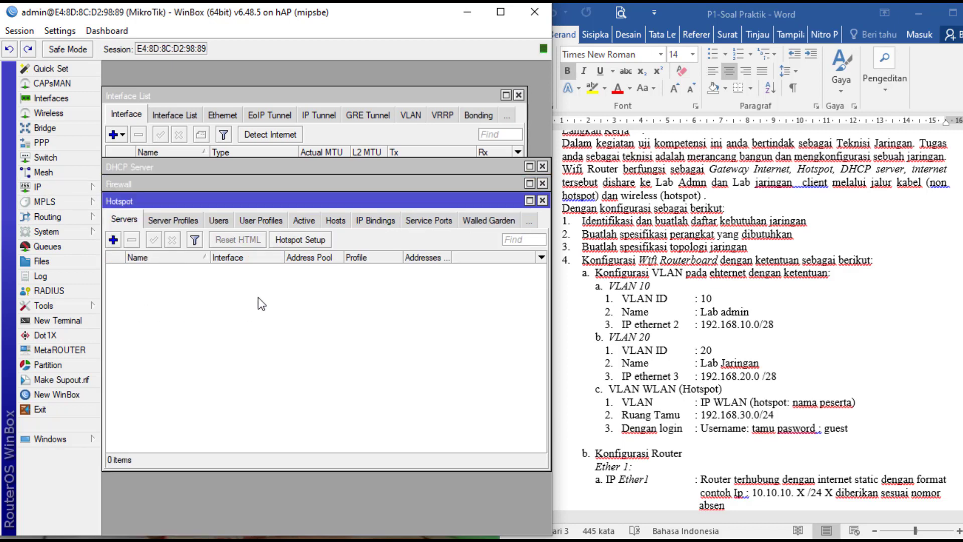
click(296, 242)
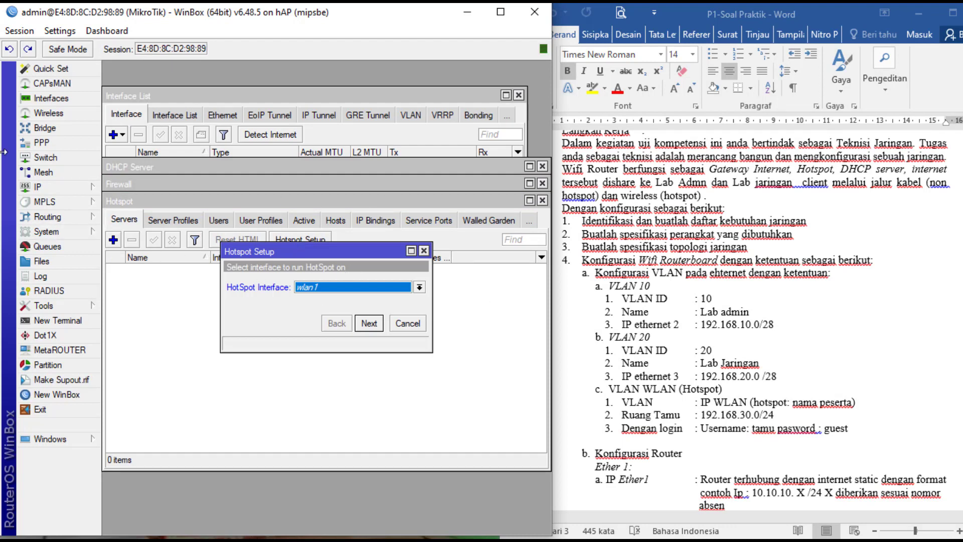
click(408, 324)
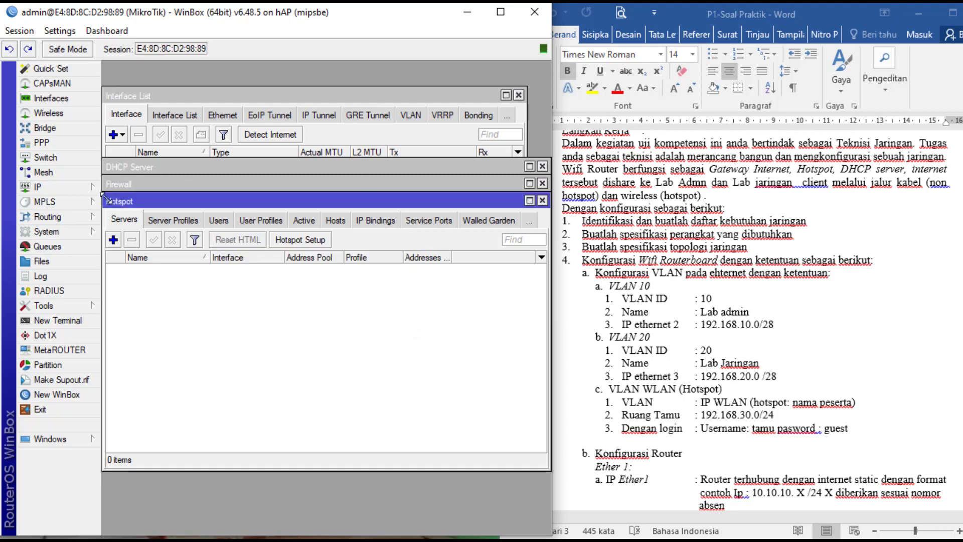
- Open wlan1's wireless settings and set its mode to ap bridge
click(64, 116)
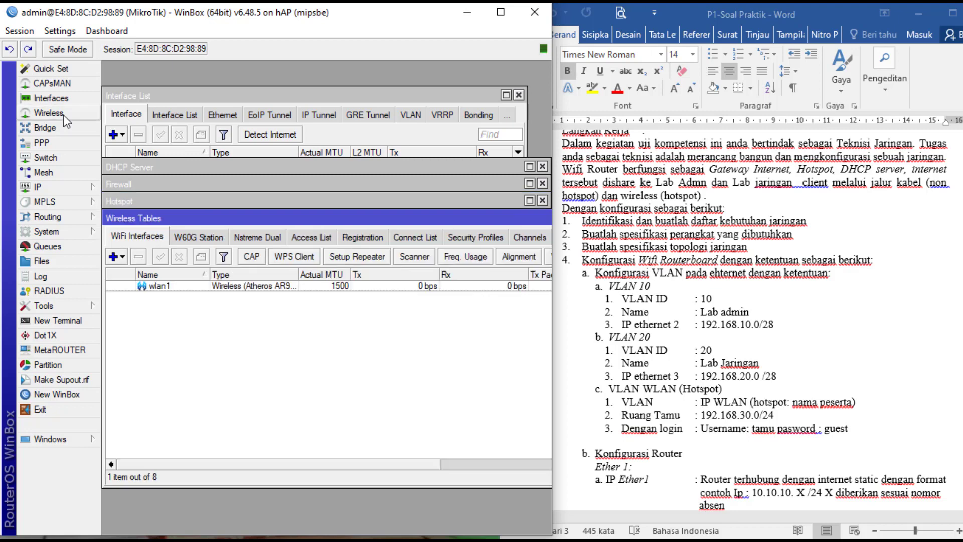
double_click(154, 285)
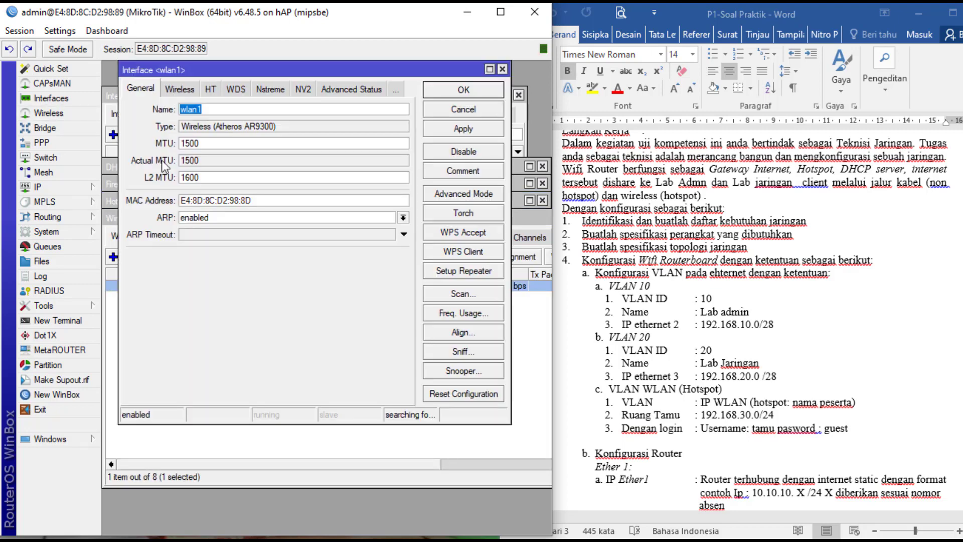
click(176, 90)
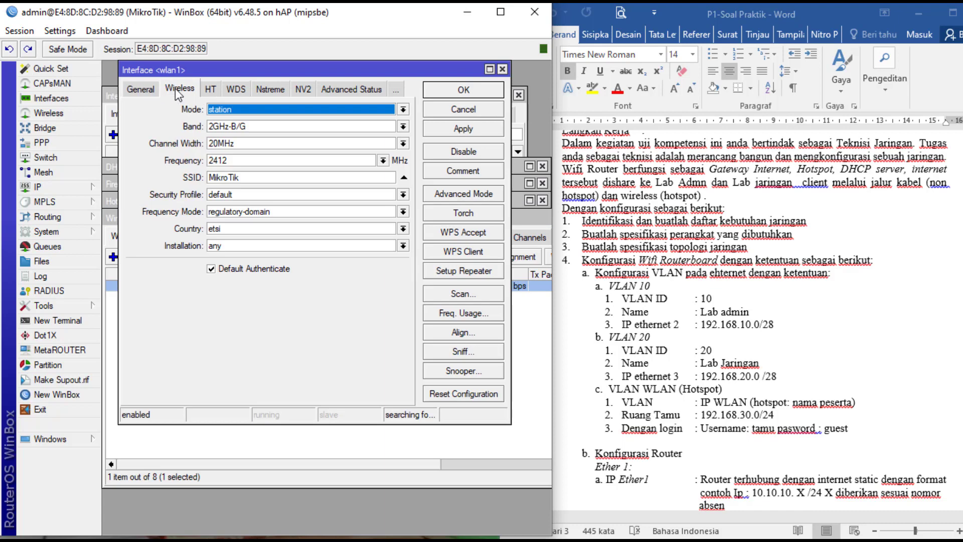
click(245, 111)
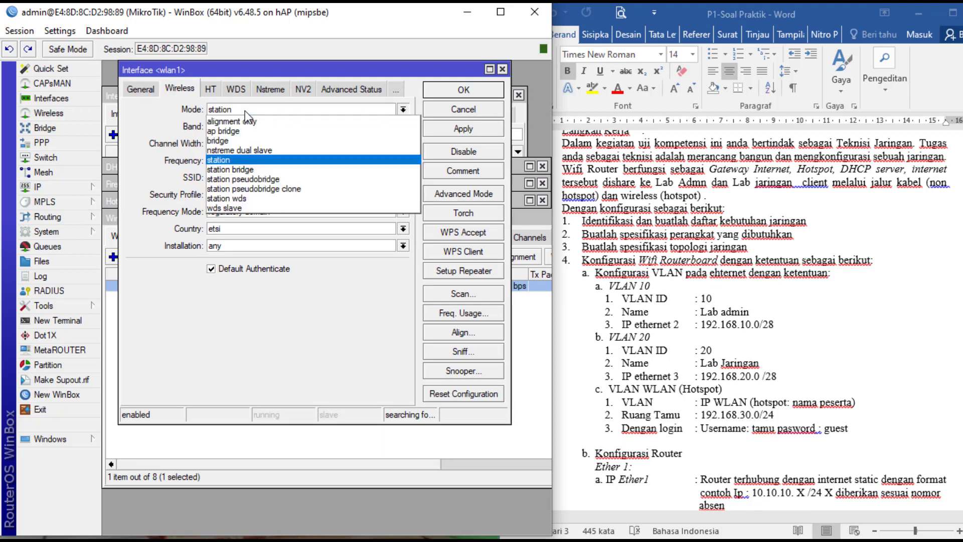
click(240, 129)
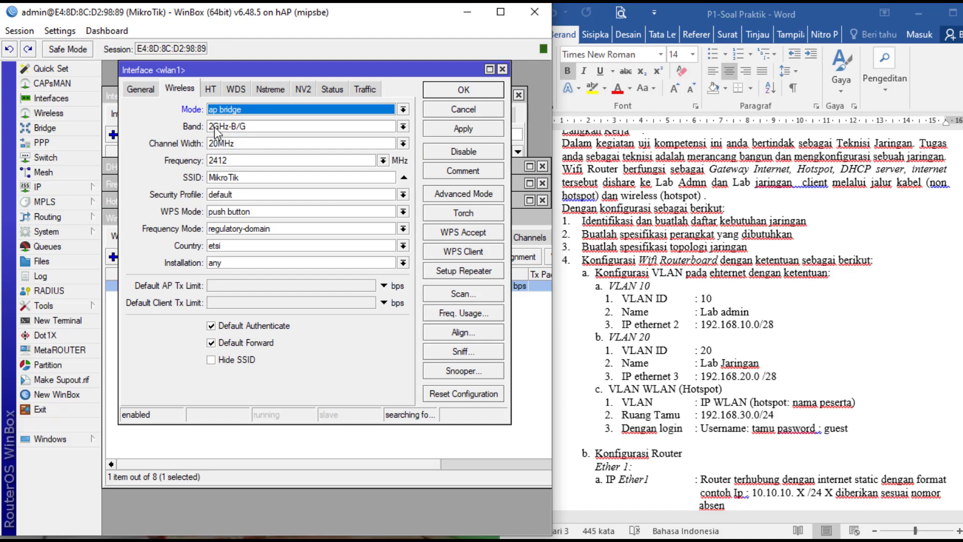
- Set frequency 2417 and the participant's name as SSID, then apply and close
click(236, 161)
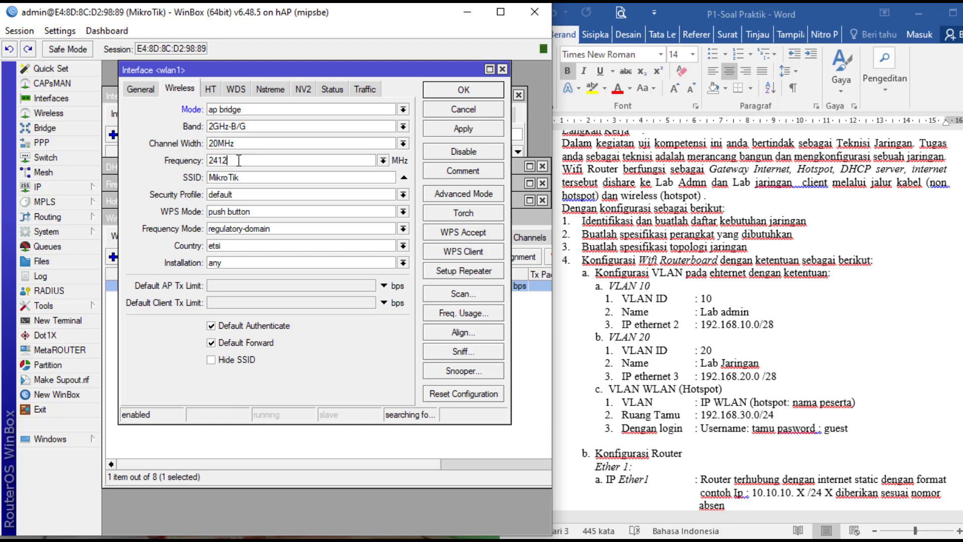
key(BackSpace)
text(7)
key(Tab)
text(Najmudin)
click(258, 179)
click(463, 132)
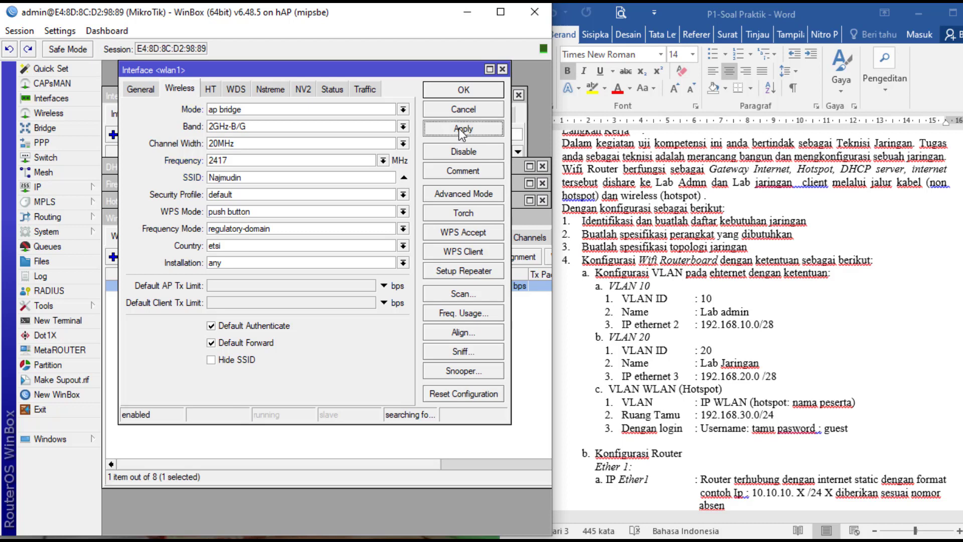
click(470, 91)
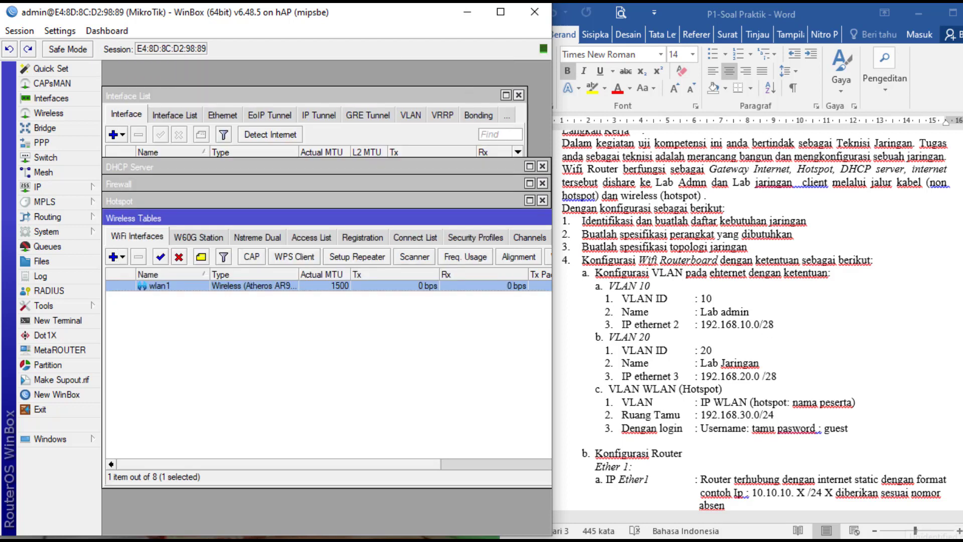
click(944, 541)
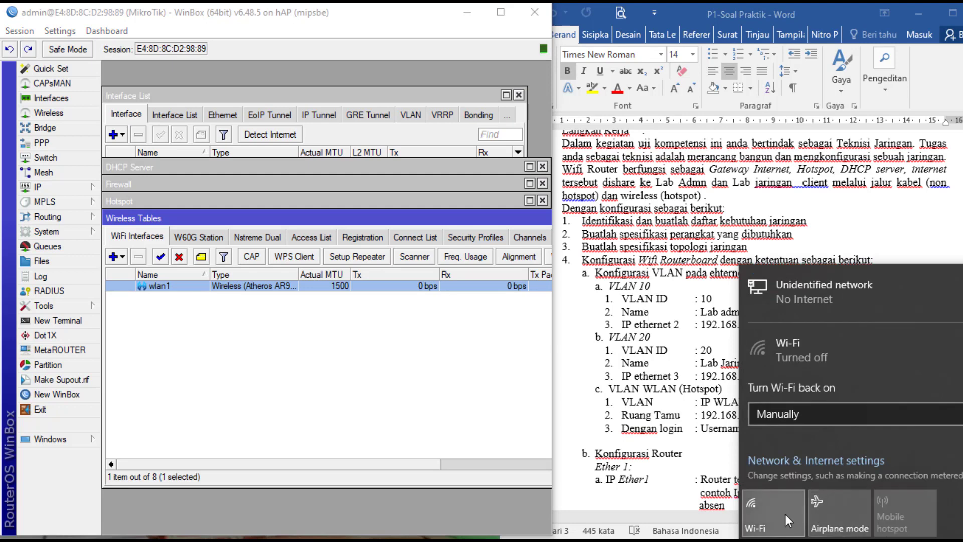
click(785, 514)
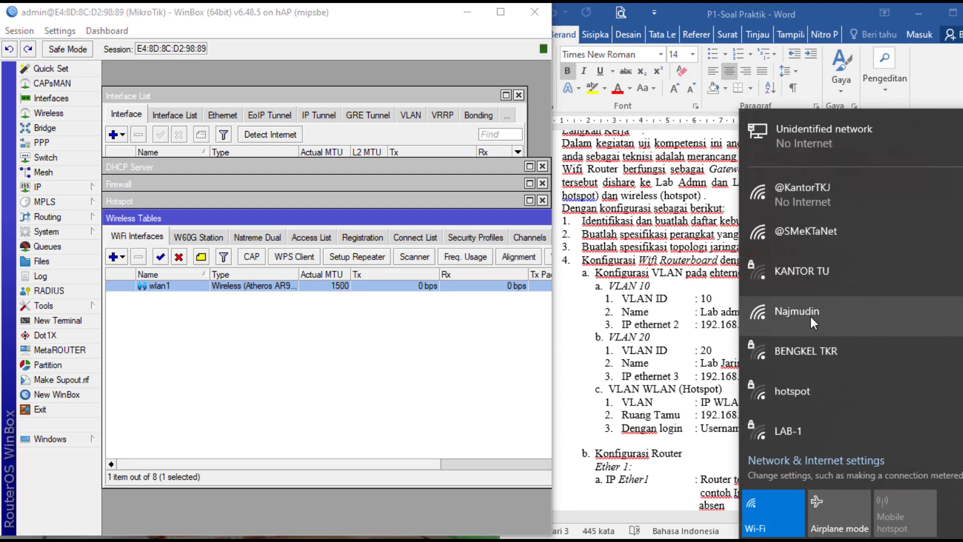
click(836, 312)
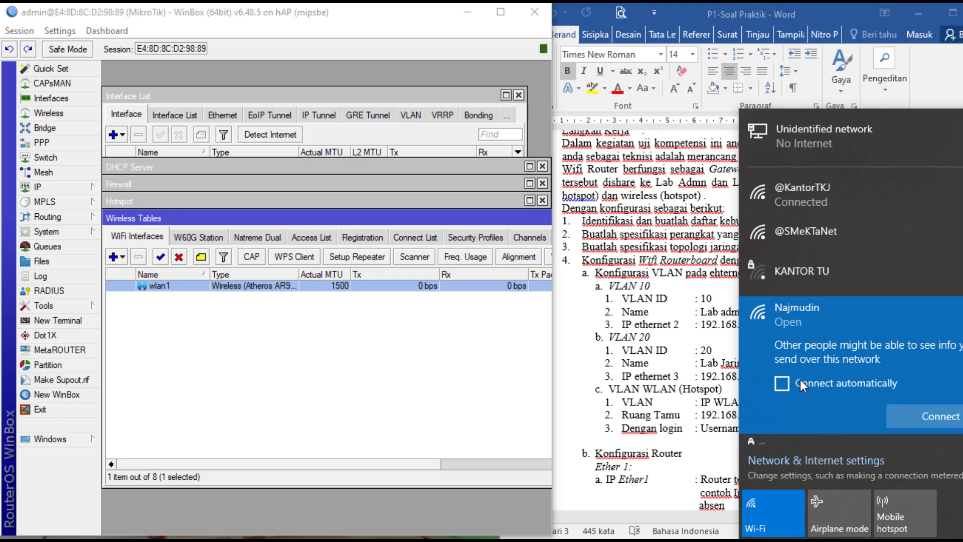
click(801, 382)
click(855, 386)
click(909, 419)
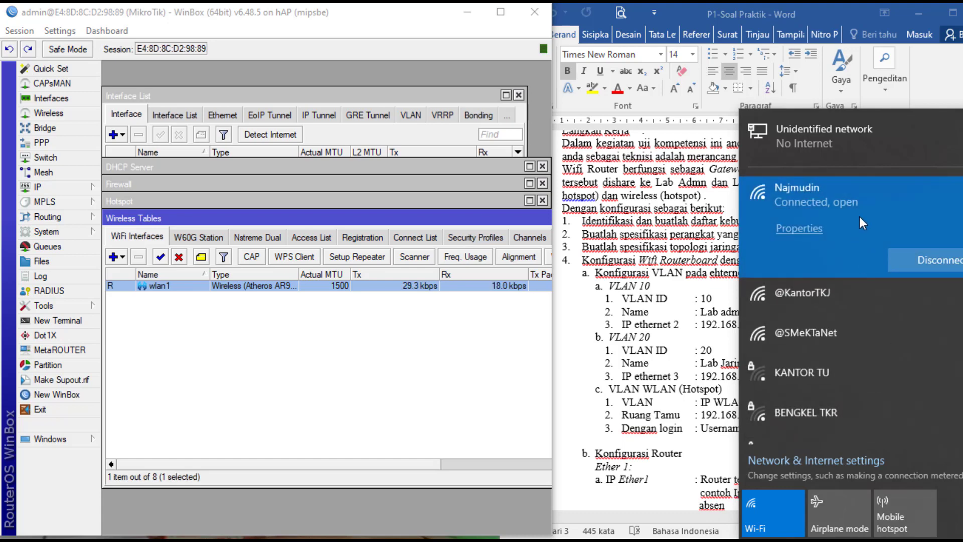
click(906, 262)
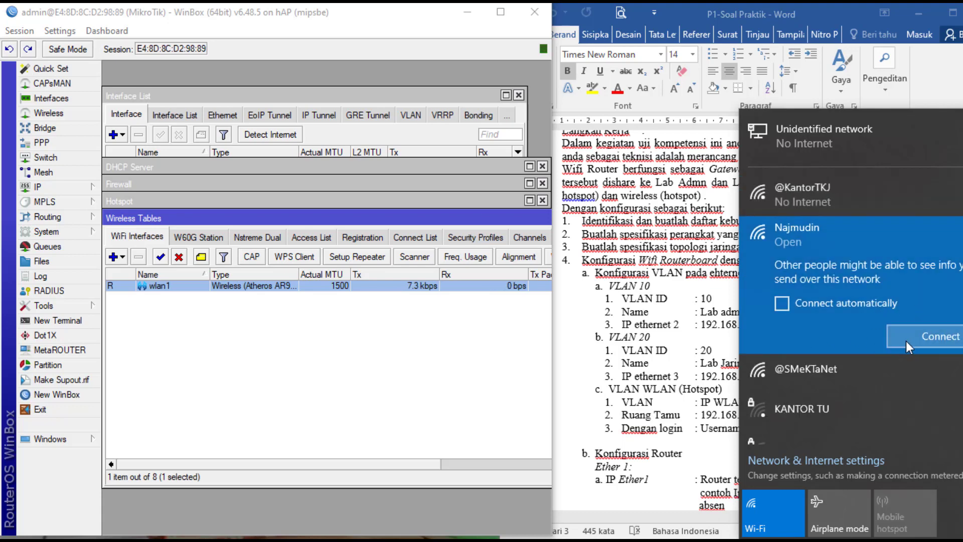
click(765, 500)
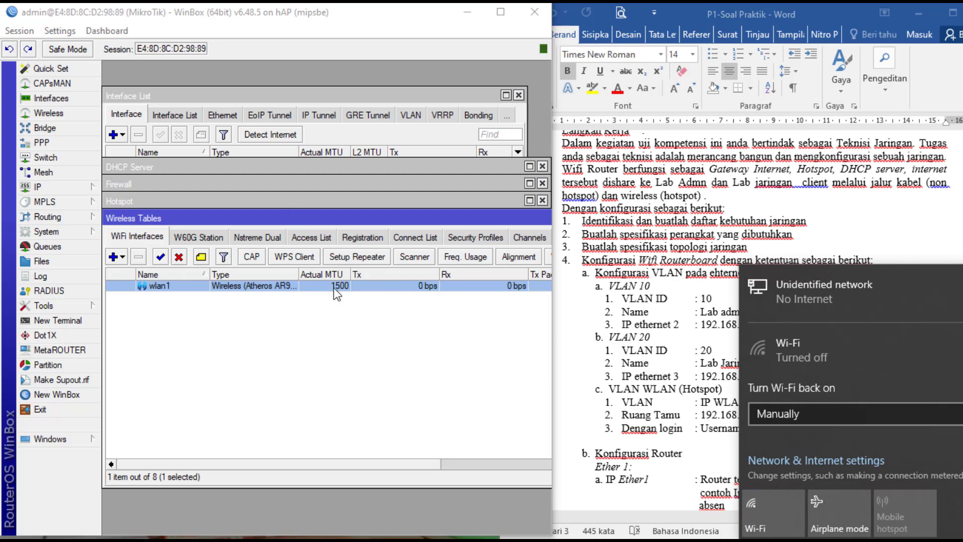
click(435, 386)
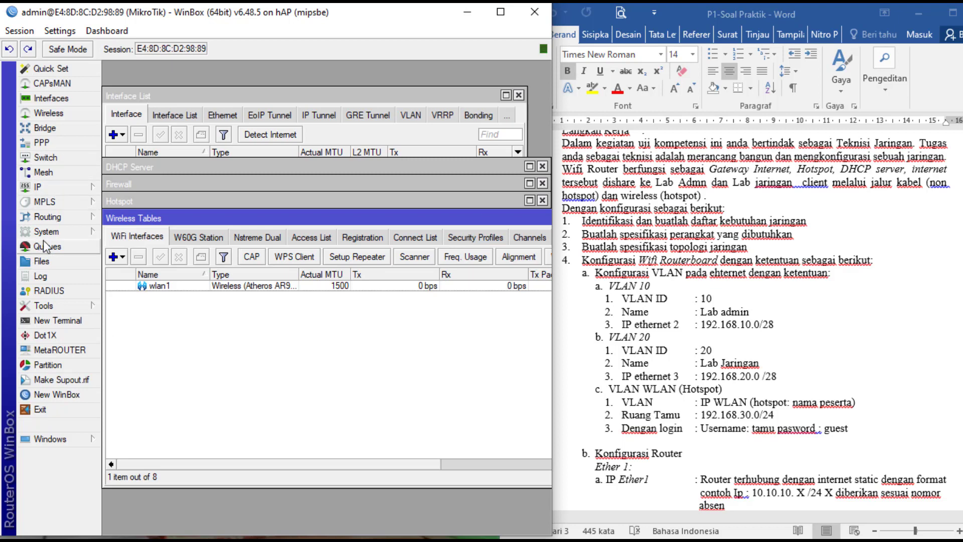
- Run Hotspot Setup on wlan1 with address 192.168.30.1/24, the suggested pool, no certificate and no SMTP
click(54, 185)
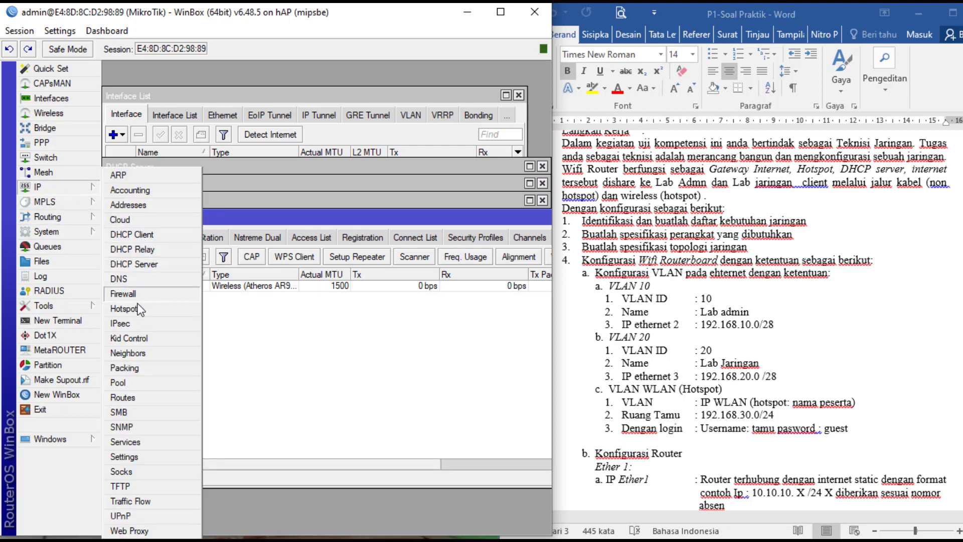
click(125, 309)
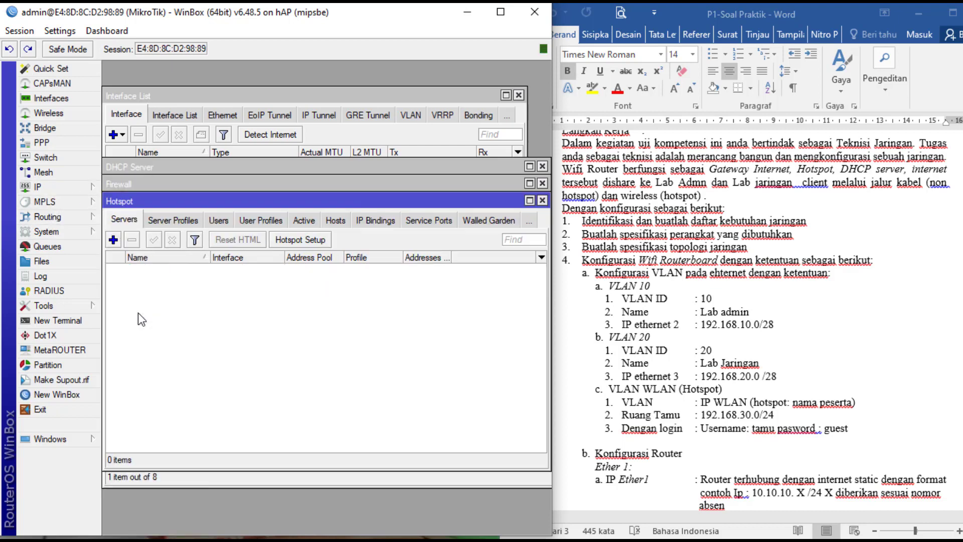
click(307, 239)
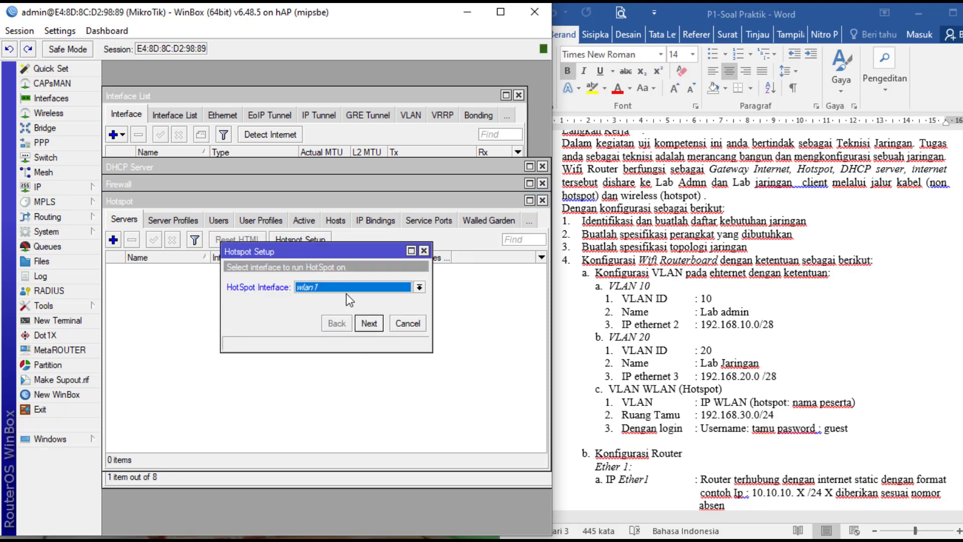
click(369, 323)
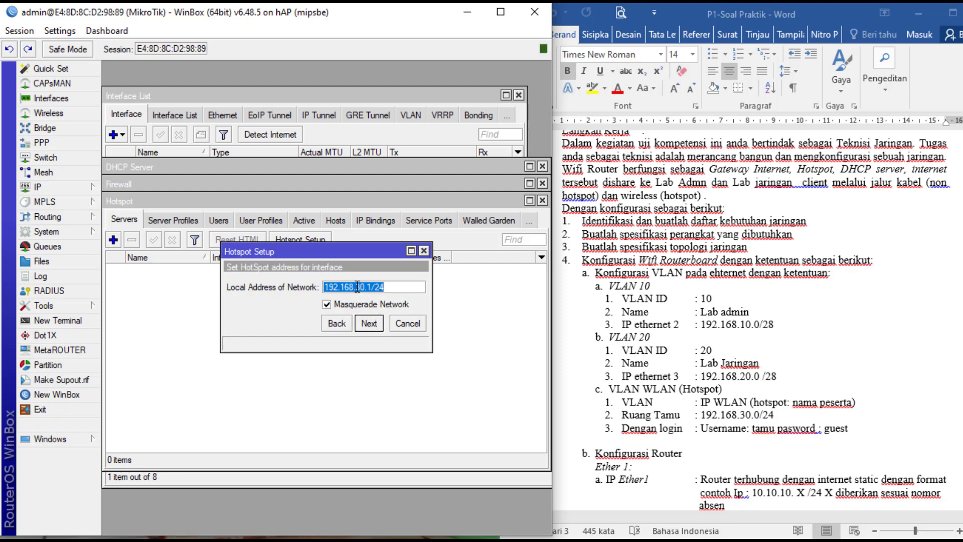
click(369, 324)
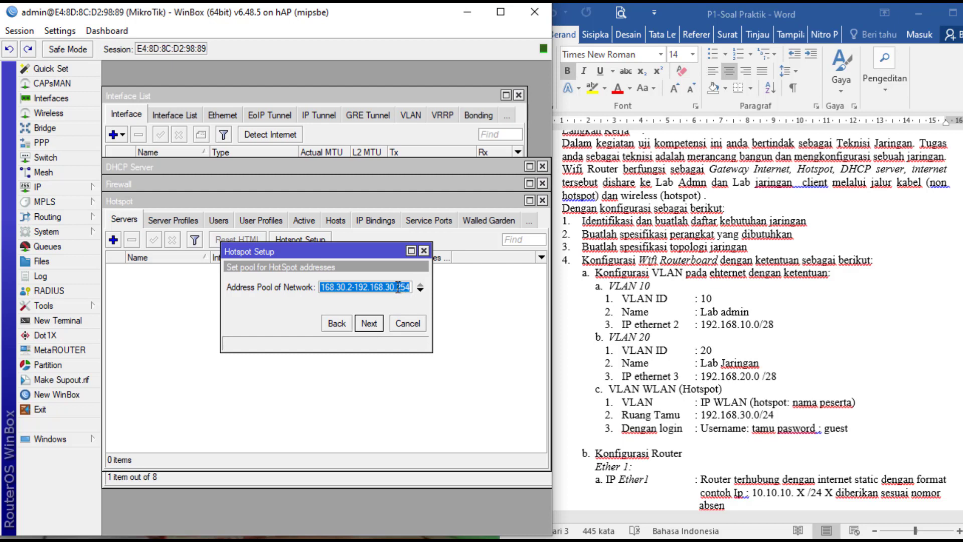
click(380, 322)
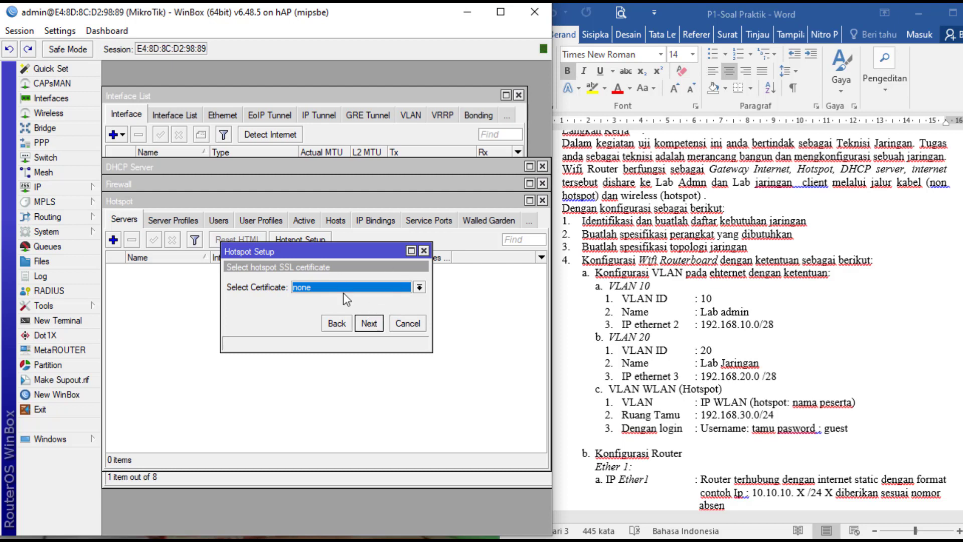
click(369, 323)
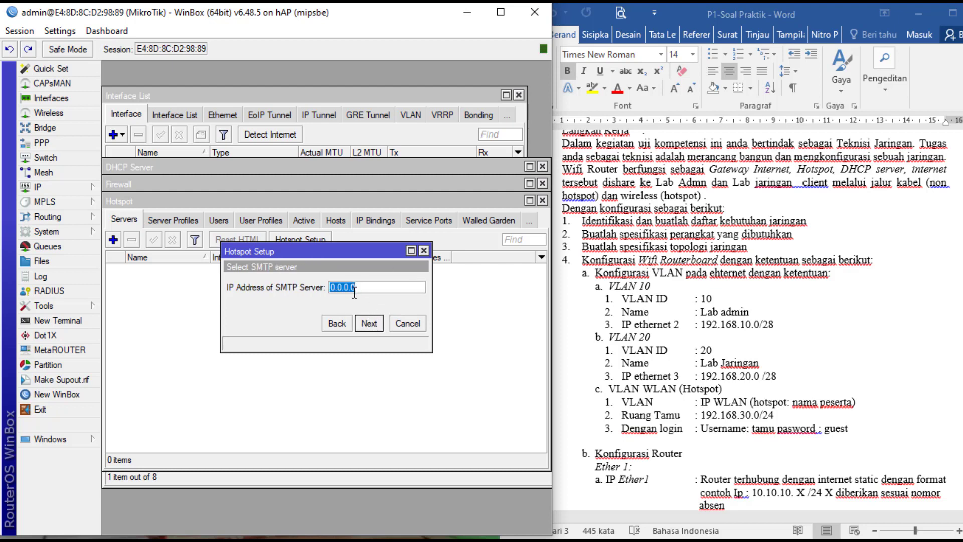
click(370, 324)
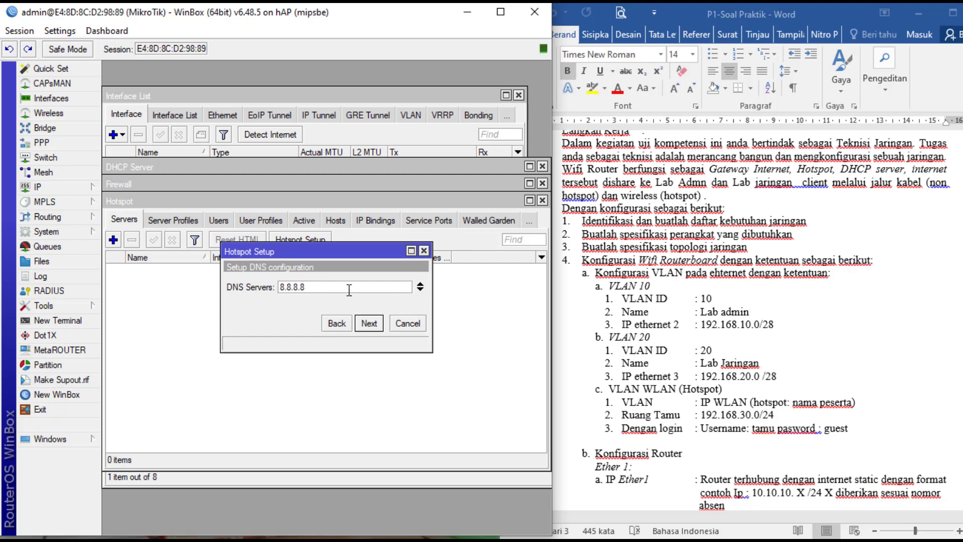
- Add 8.8.4.4 as a second DNS server below 8.8.8.8 and continue
click(421, 290)
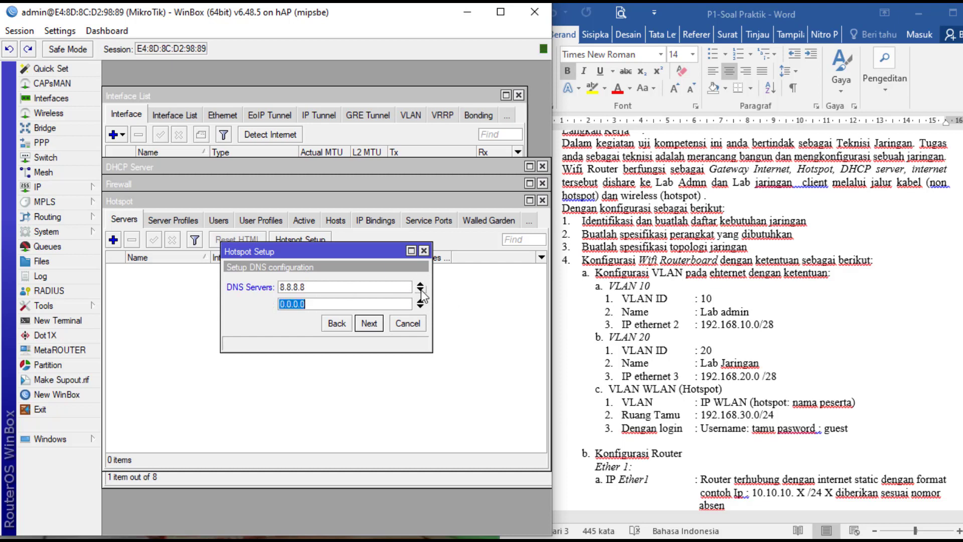
text(8.8.4.4)
click(375, 324)
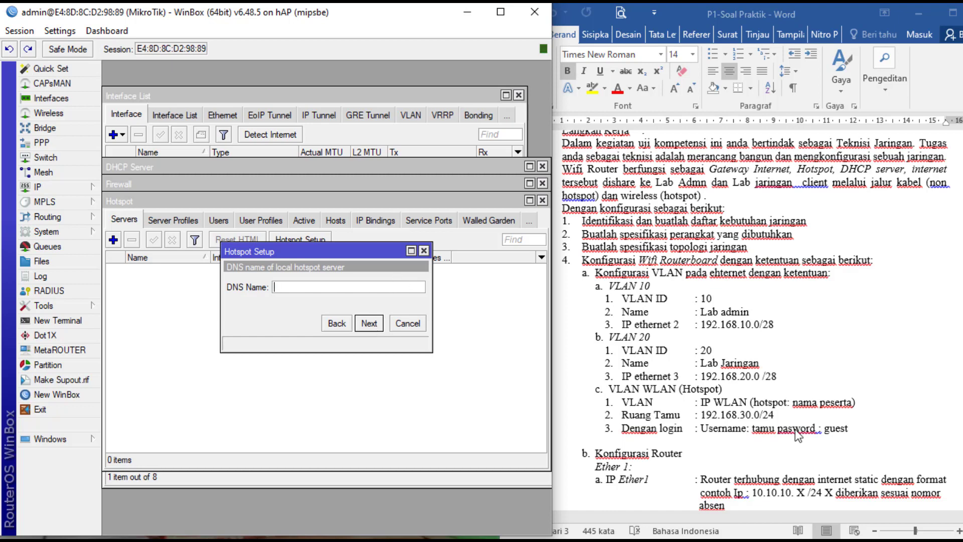
- Enter najmudin.com as the hotspot DNS name
scroll(783, 407, up, 1)
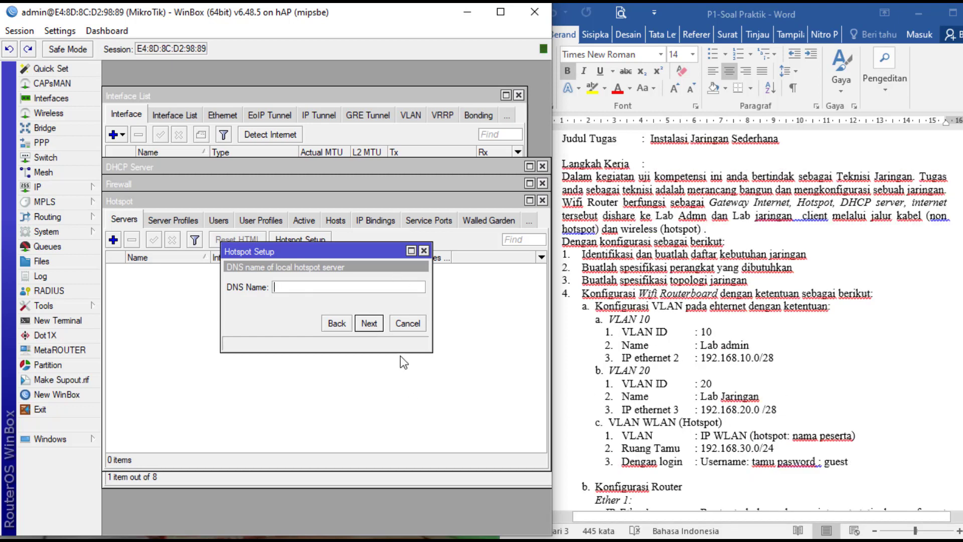
text(najmudin)
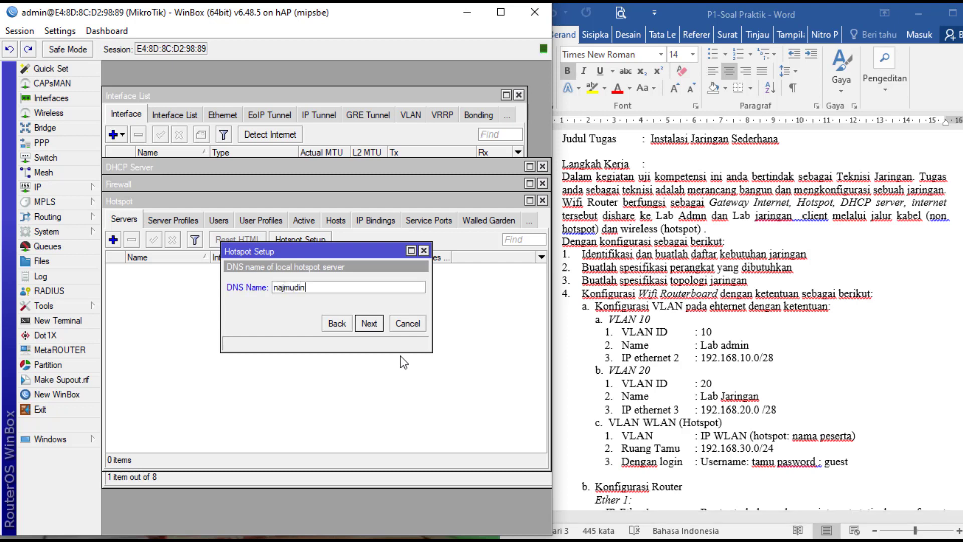
text(.com)
click(370, 324)
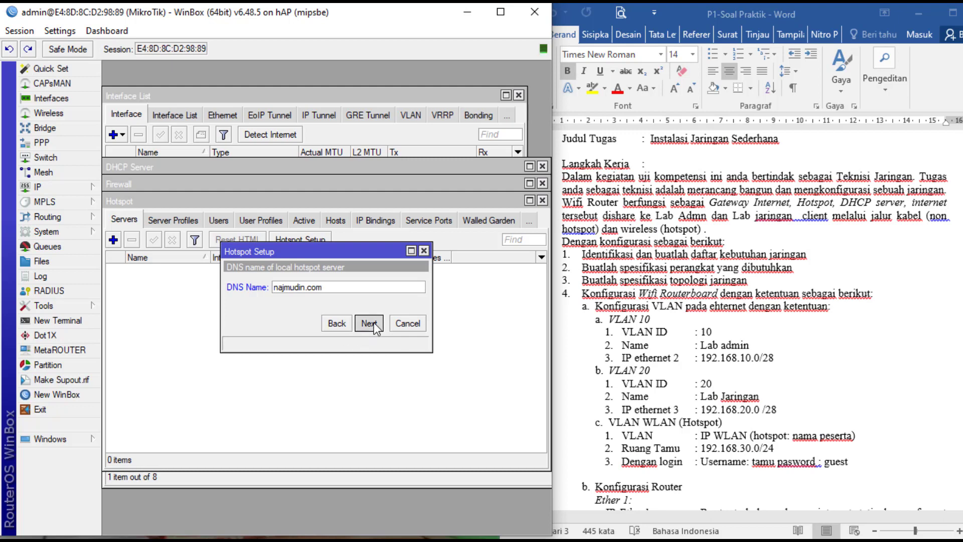
- Give the local hotspot user a password and complete the hotspot setup
click(354, 304)
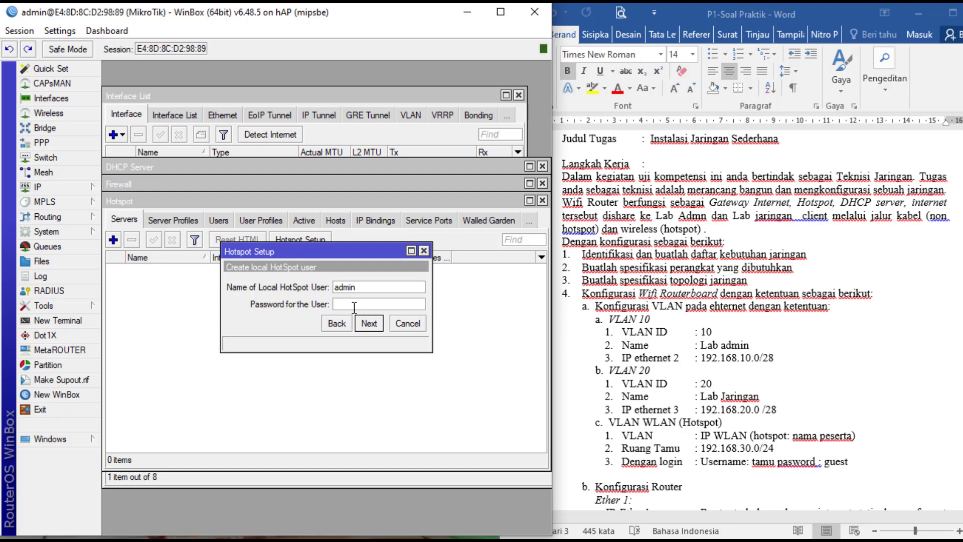
text(1)
text(2345678)
click(370, 324)
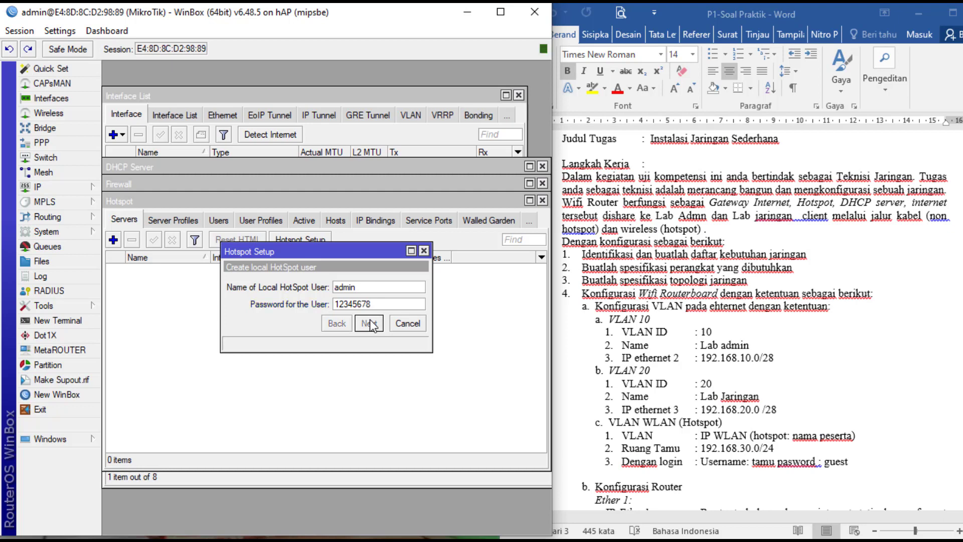
click(329, 291)
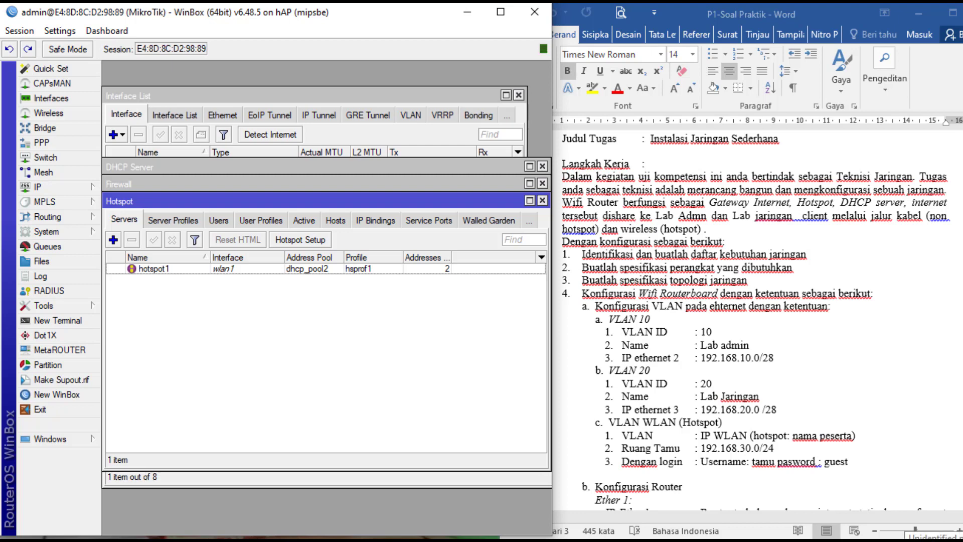
- Turn Windows Wi-Fi on and join the open Najmudin network
click(952, 540)
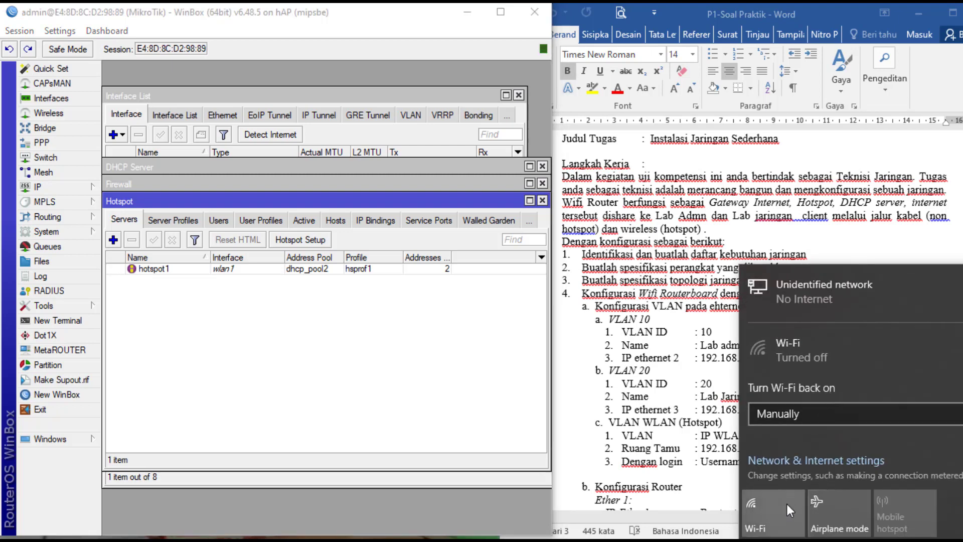
click(787, 503)
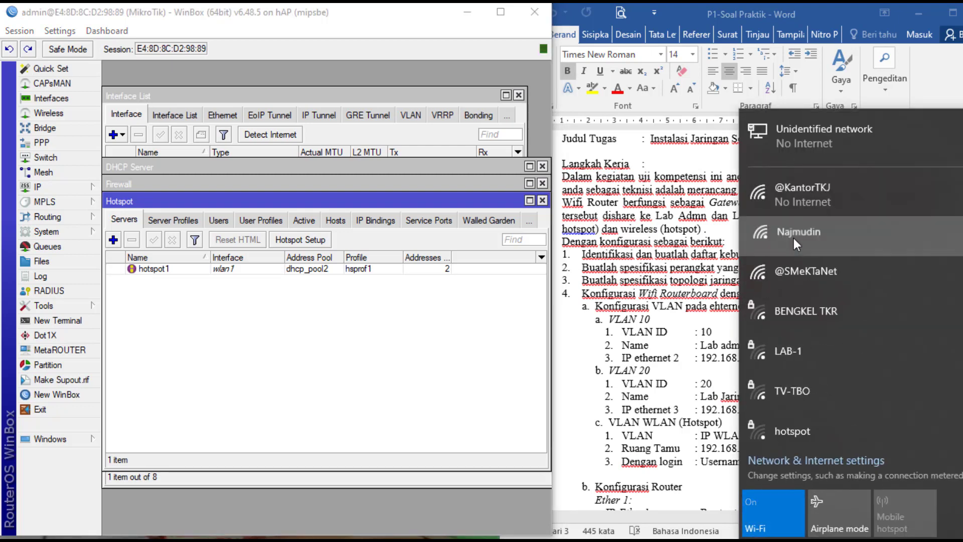
click(794, 238)
click(926, 338)
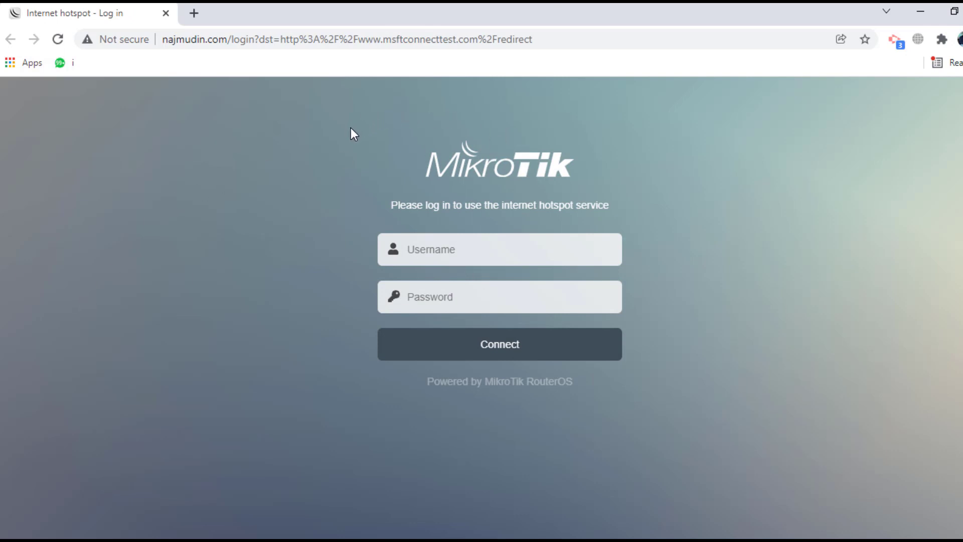
- Sign in on the hotspot page as admin with its password, declining Chrome's password save
click(417, 251)
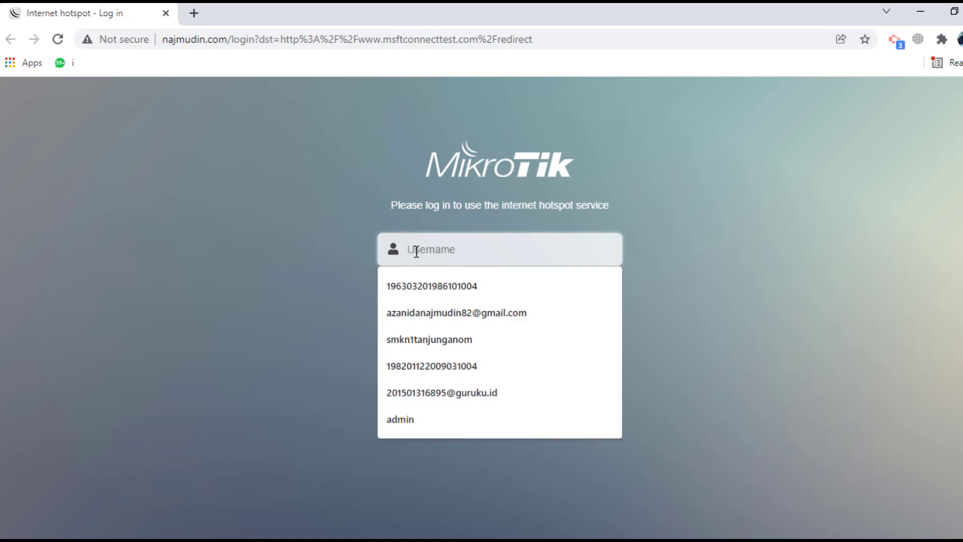
text(admin)
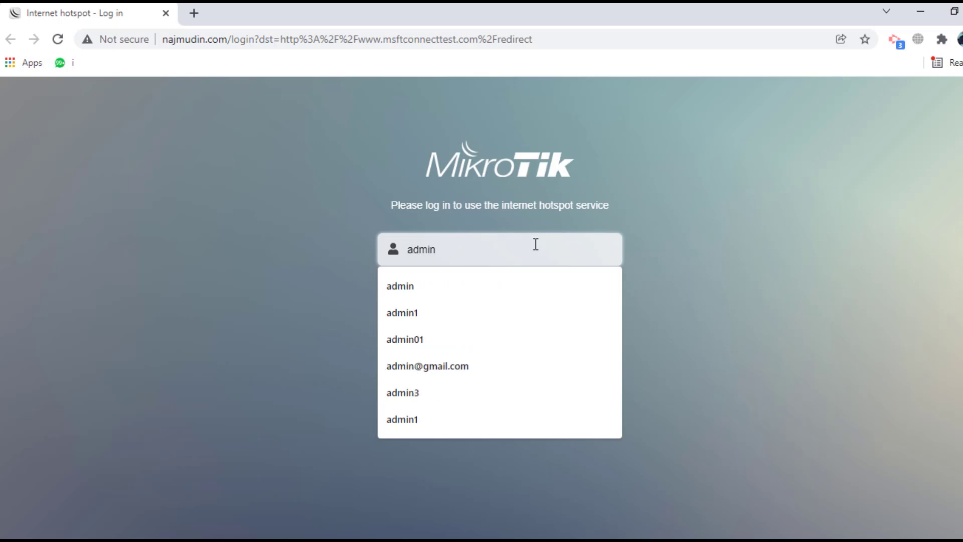
click(733, 251)
click(459, 297)
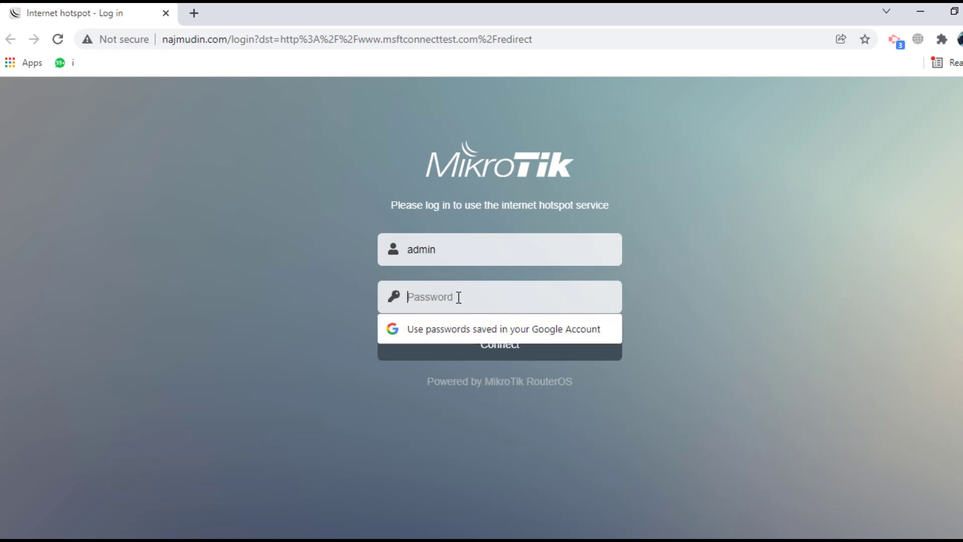
text(******)
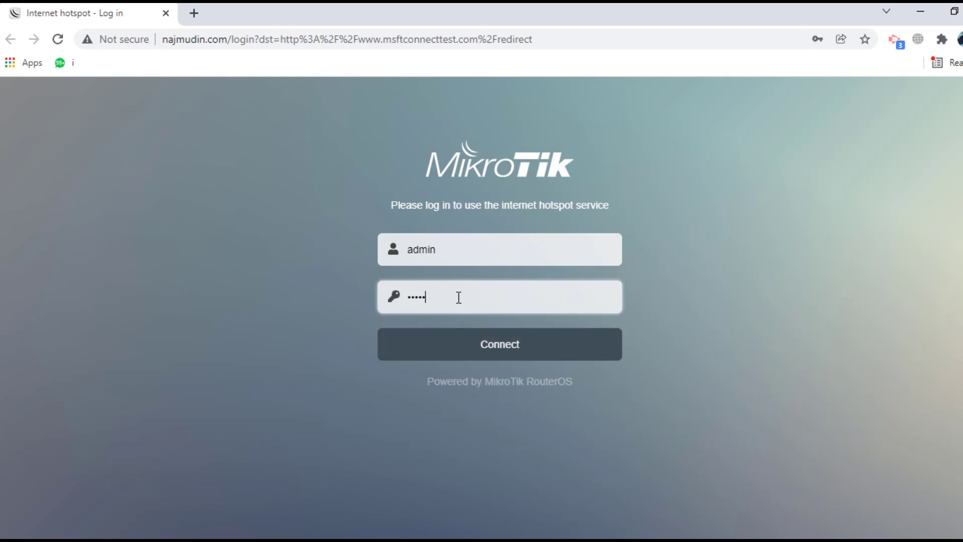
text(***)
click(474, 351)
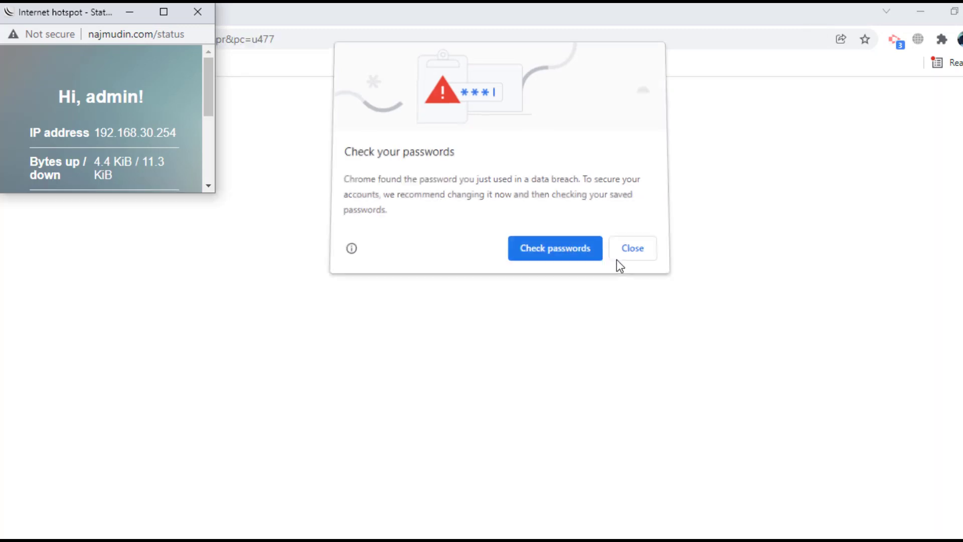
click(629, 252)
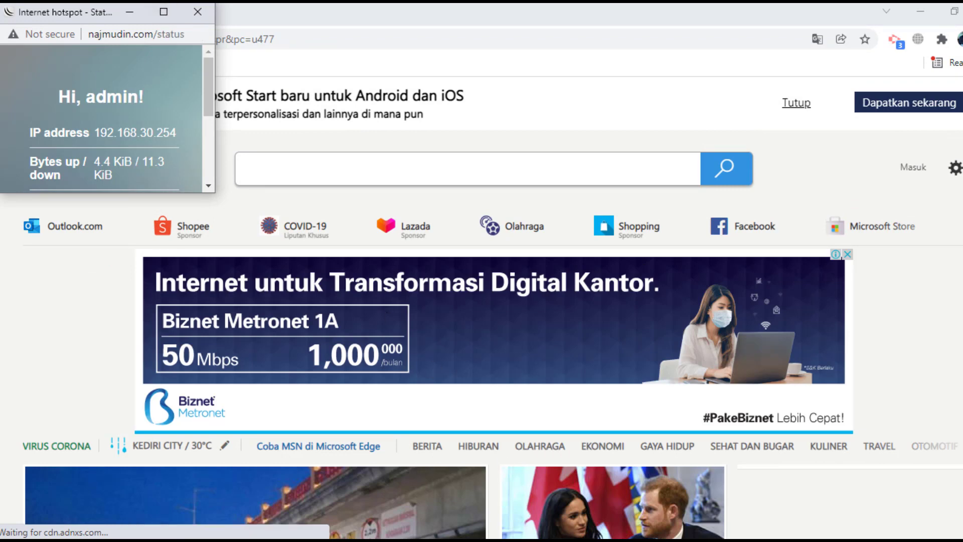
click(525, 540)
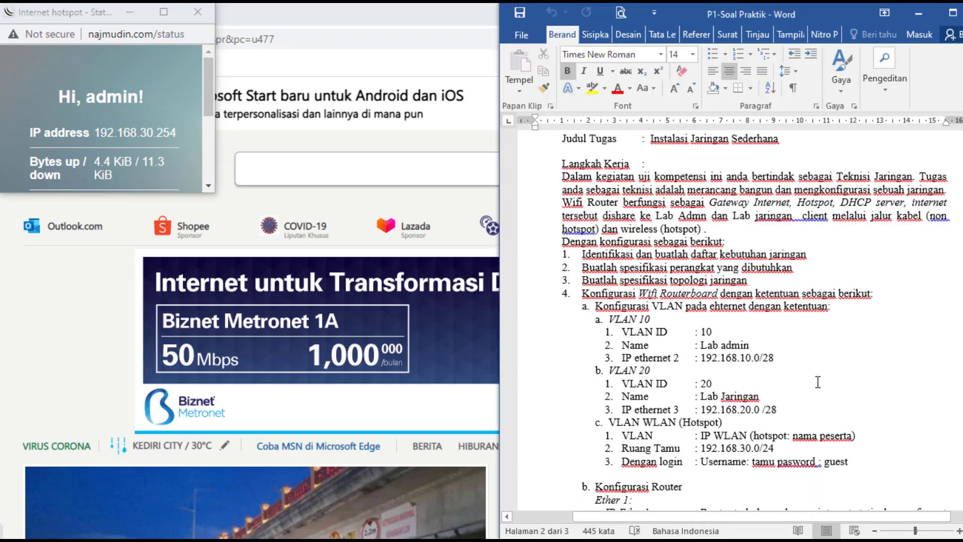
- Scroll the task sheet to the VLAN WLAN (Hotspot) section, then return to WinBox
drag(962, 316, 962, 315)
scroll(670, 297, down, 3)
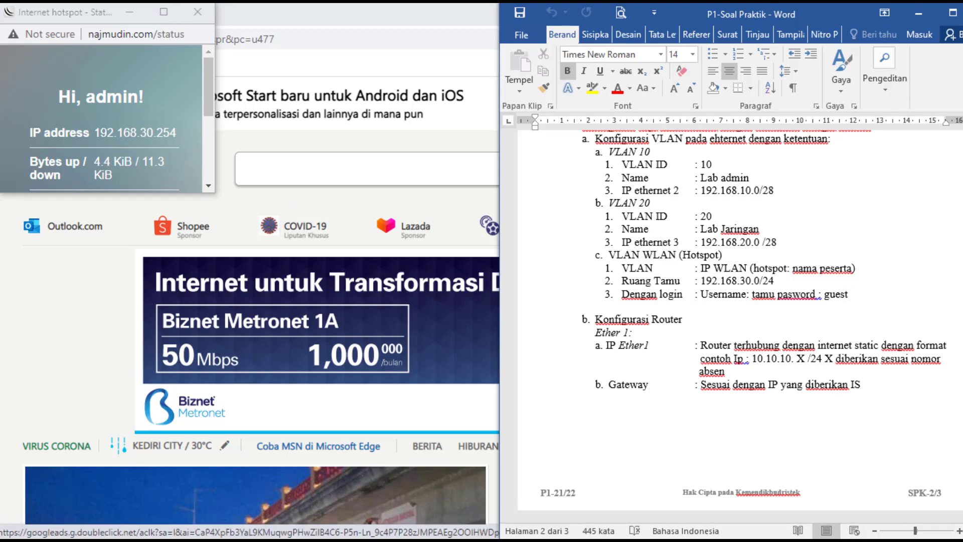
key(alt+Tab)
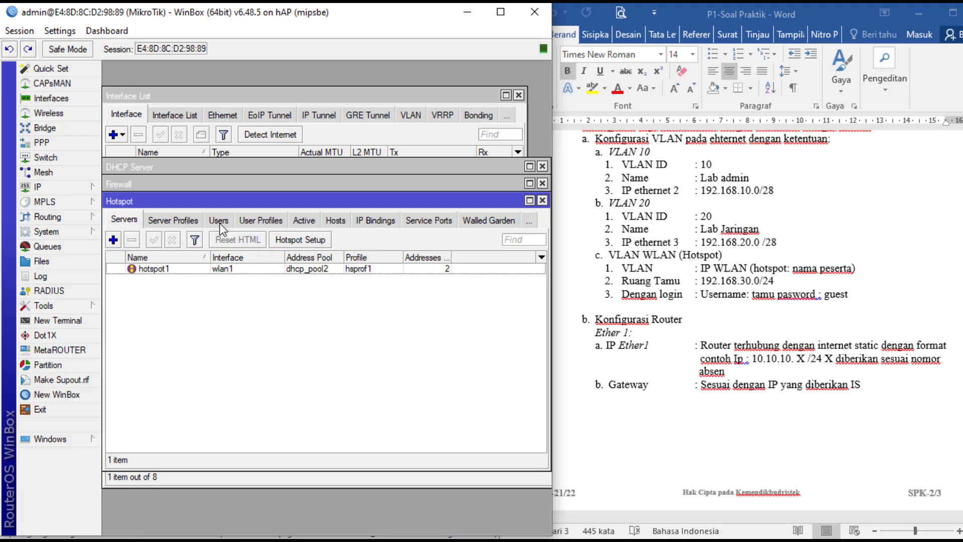
click(245, 219)
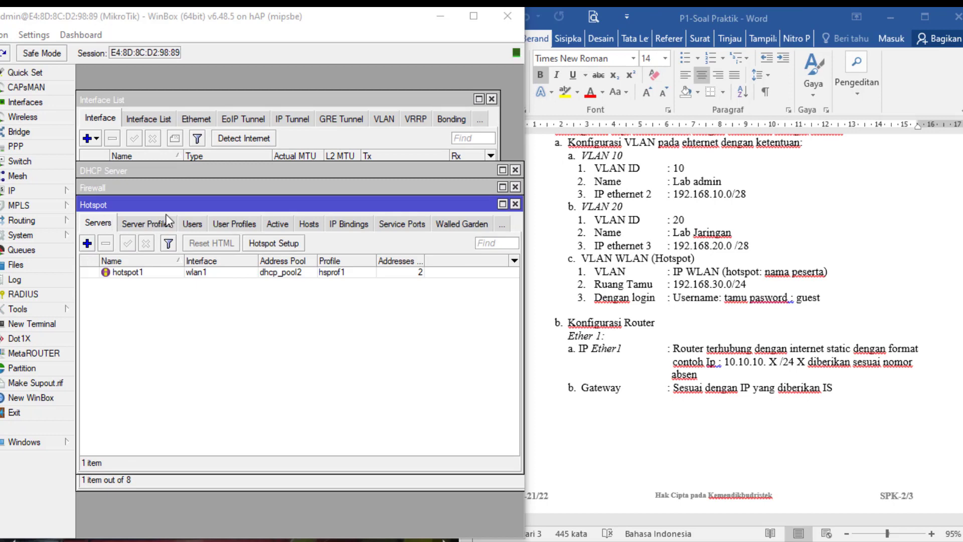
- Create a hotspot user profile named siswa
click(239, 225)
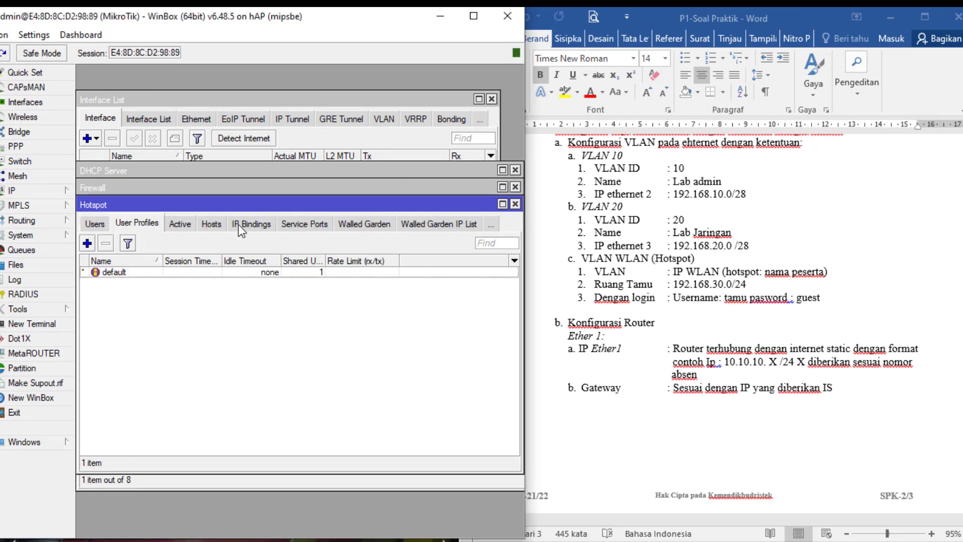
click(88, 244)
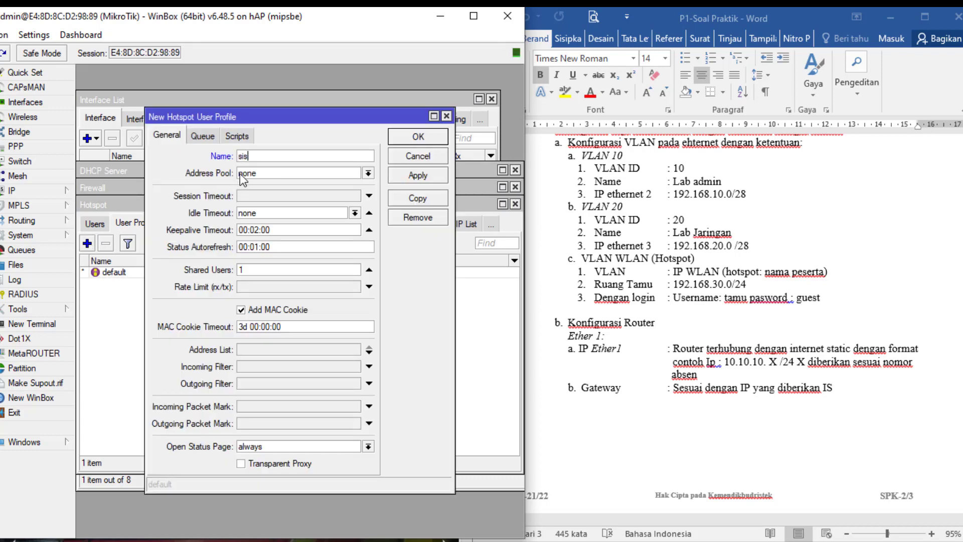
text(siswa)
click(417, 177)
click(418, 137)
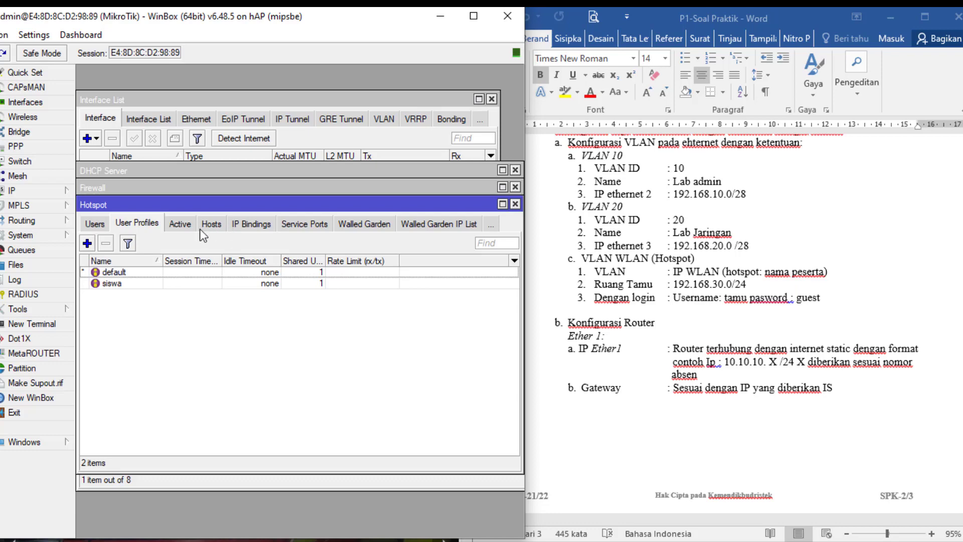
- Create a second profile named tamu and open it for editing
click(90, 242)
text(tamu)
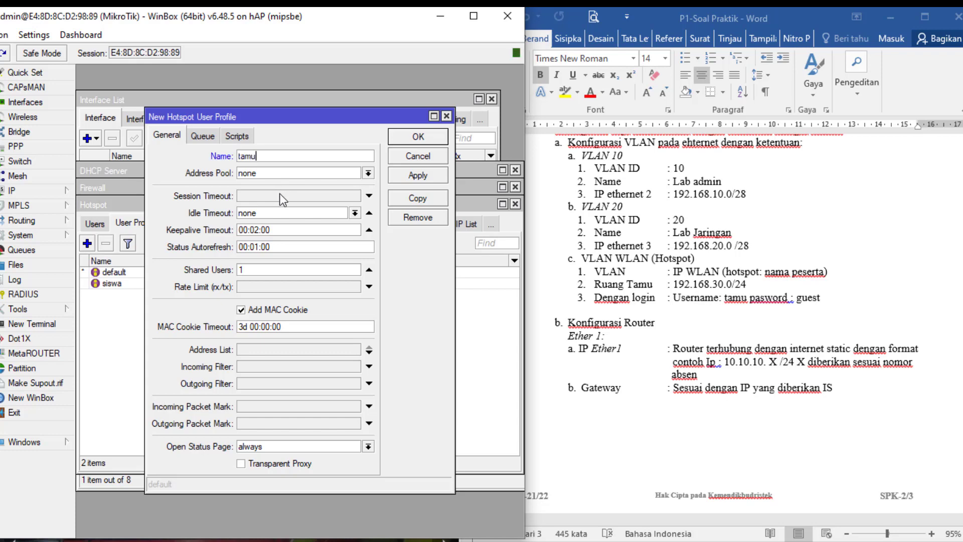
click(420, 177)
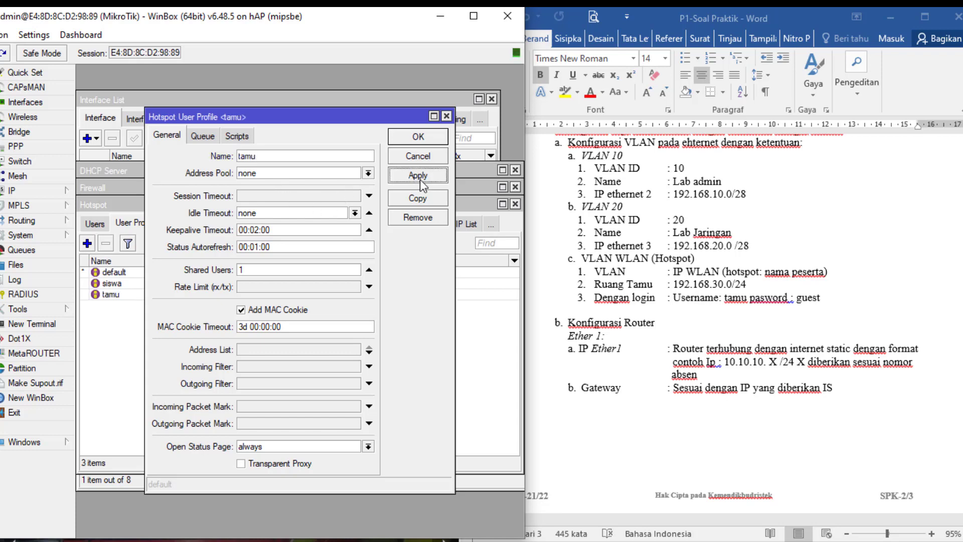
click(429, 142)
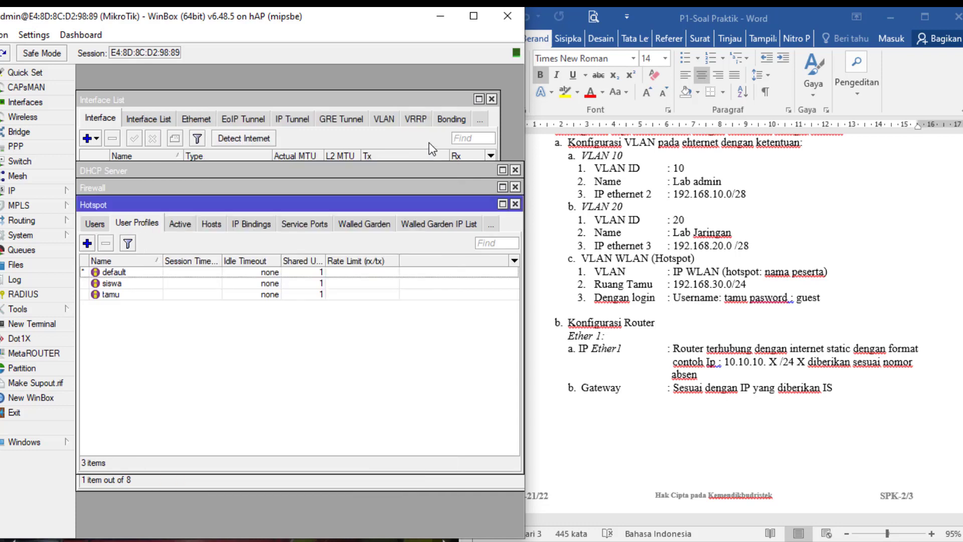
double_click(116, 293)
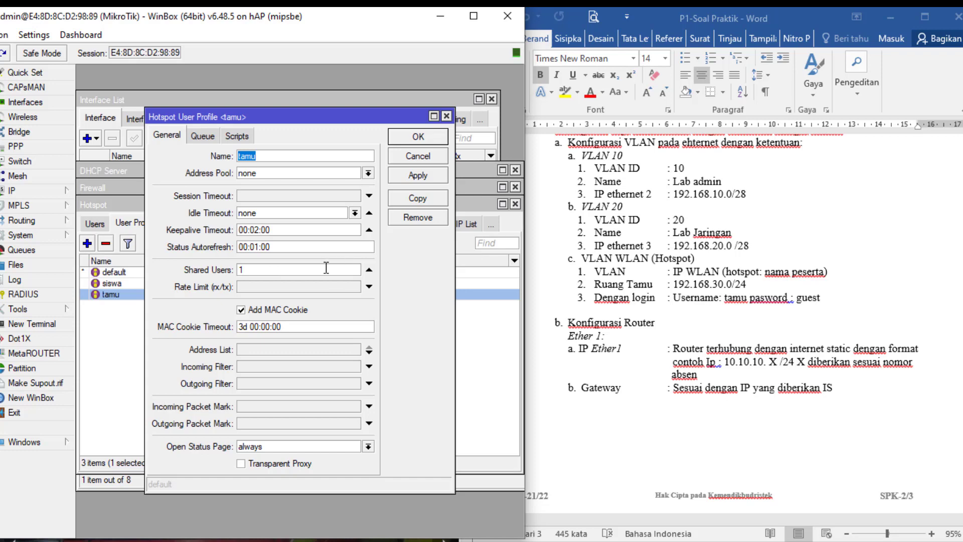
- Change the tamu profile's Shared Users from 1 to 5
click(258, 270)
key(BackSpace)
text(5)
- Give the tamu profile a 1M/1M rate limit and save it
click(268, 284)
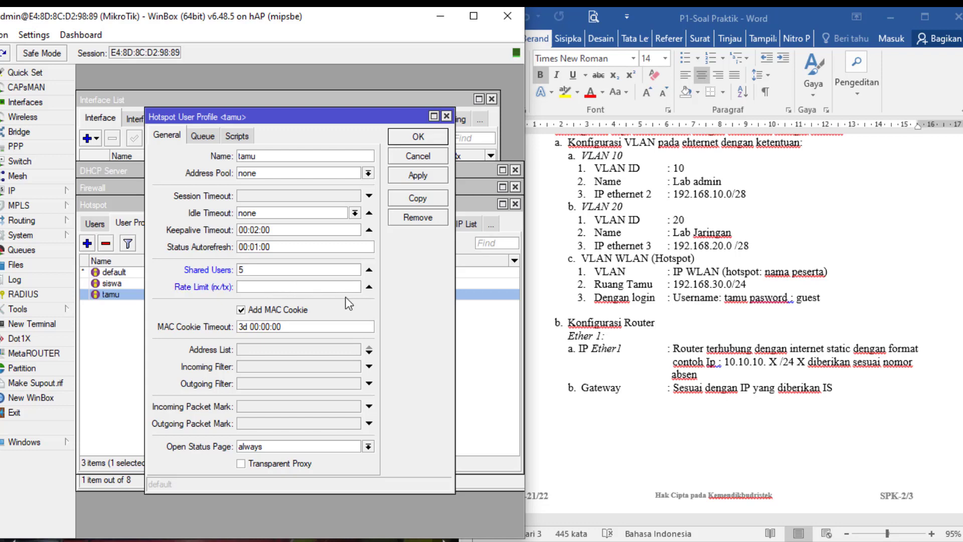
click(368, 288)
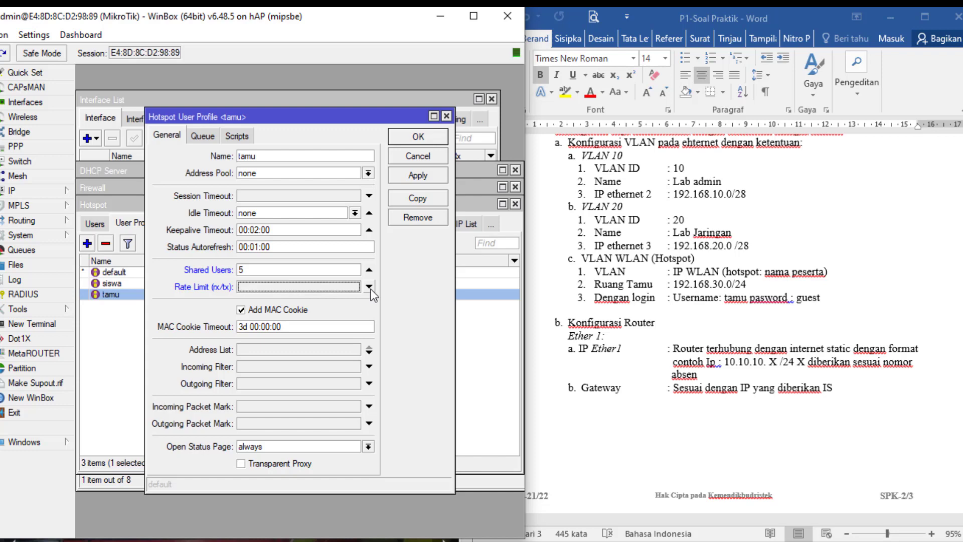
click(369, 287)
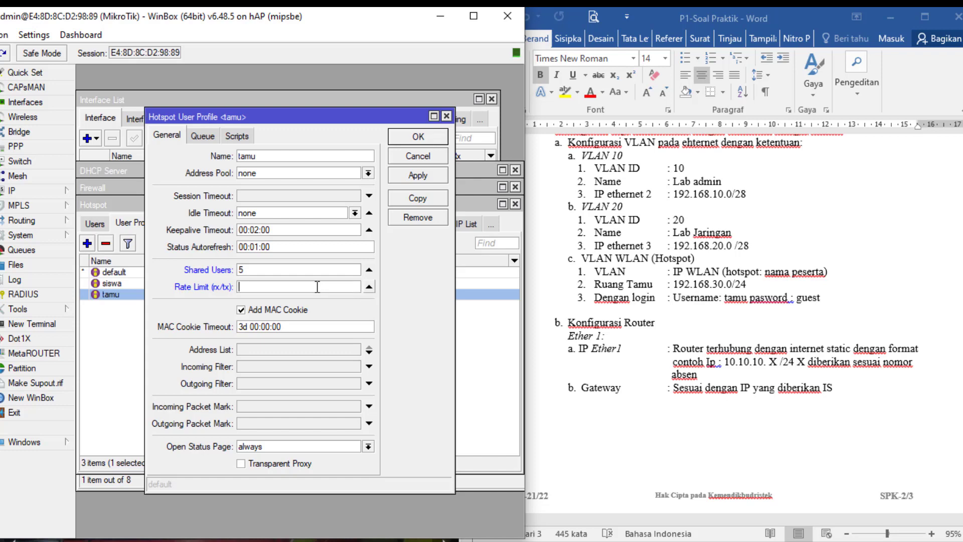
text(2M/2M)
key(BackSpace)
text(1)
click(259, 288)
text(1)
click(415, 176)
click(418, 137)
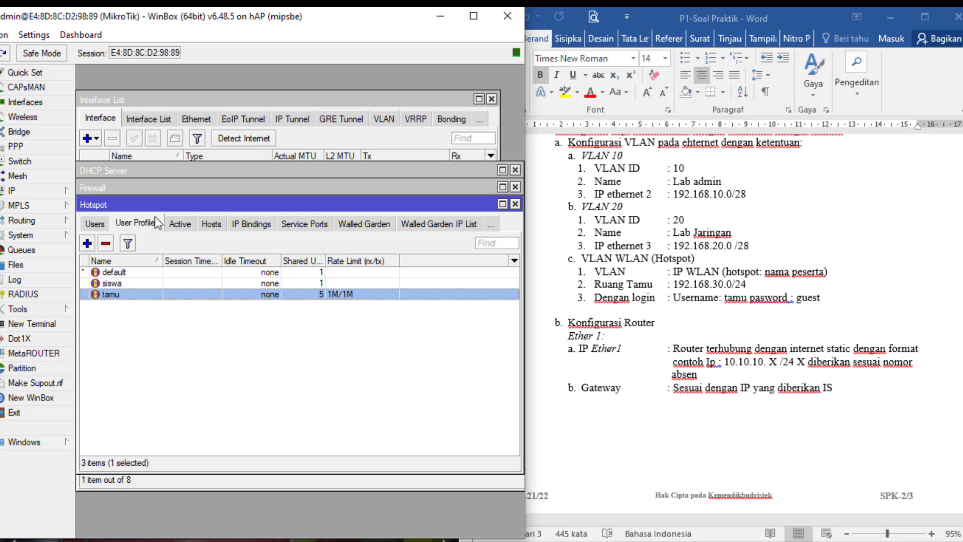
- Add a new hotspot user named tamu and enter its password
click(91, 226)
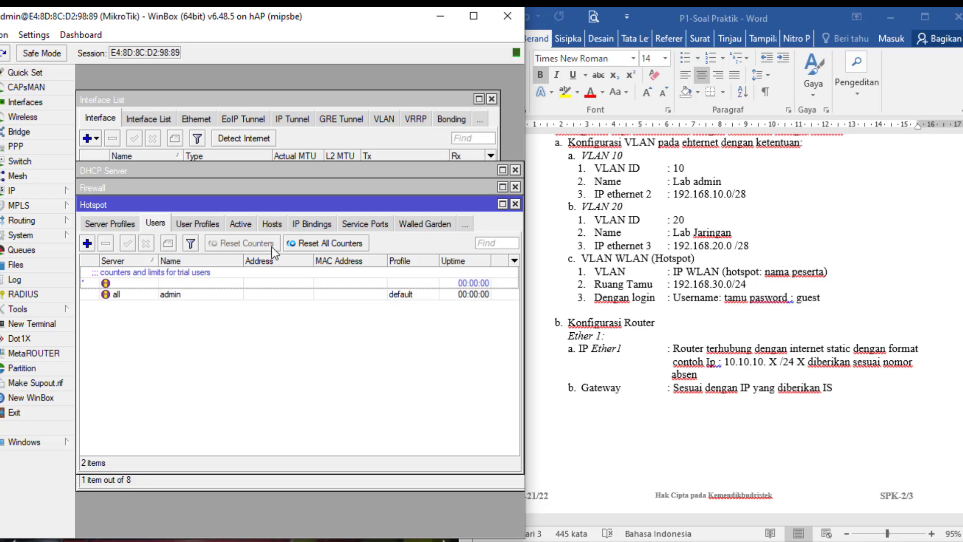
click(90, 244)
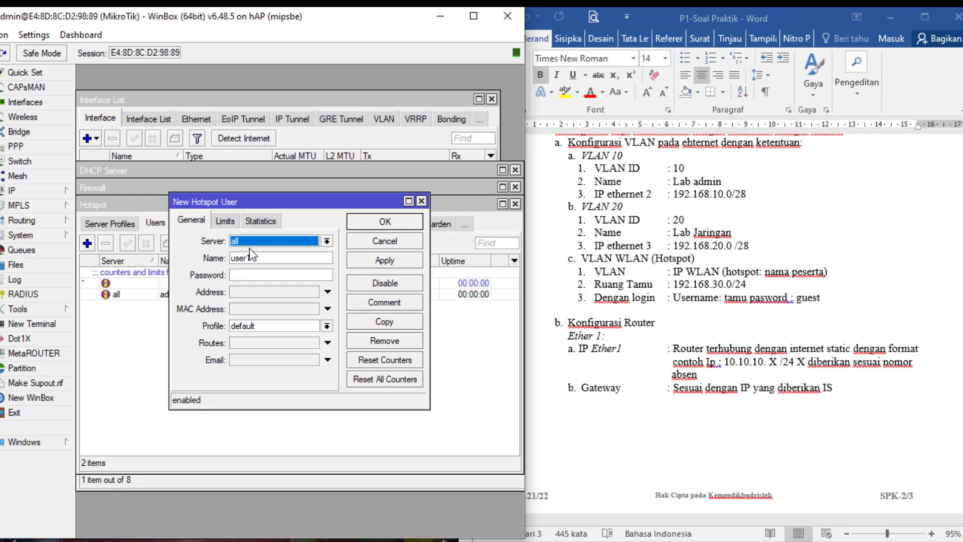
click(259, 258)
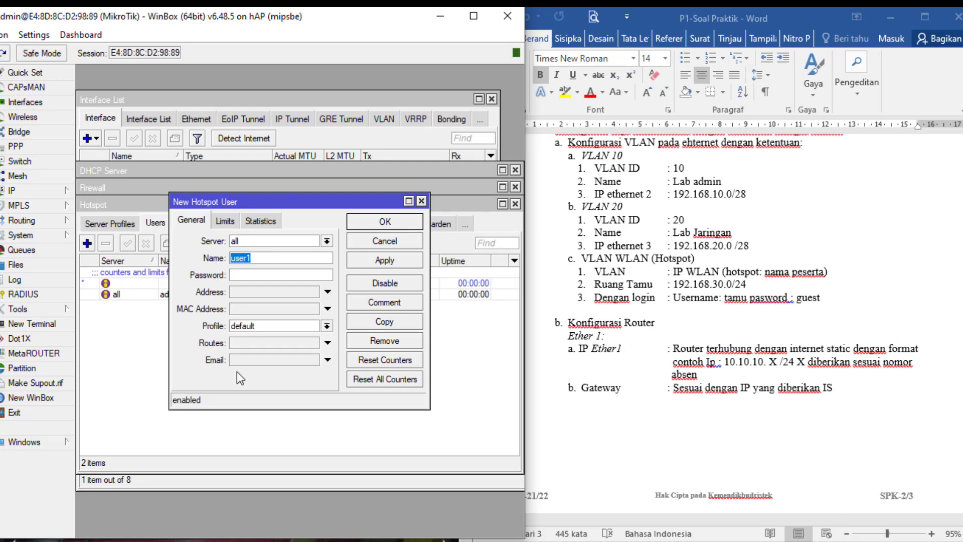
text(tamu)
click(243, 274)
text(guest)
key(BackSpace)
key(BackSpace)
key(BackSpace)
key(BackSpace)
key(BackSpace)
text(tamu)
key(BackSpace)
key(BackSpace)
key(BackSpace)
key(BackSpace)
text(guest)
- Assign the tamu profile to the new user and save it
click(327, 326)
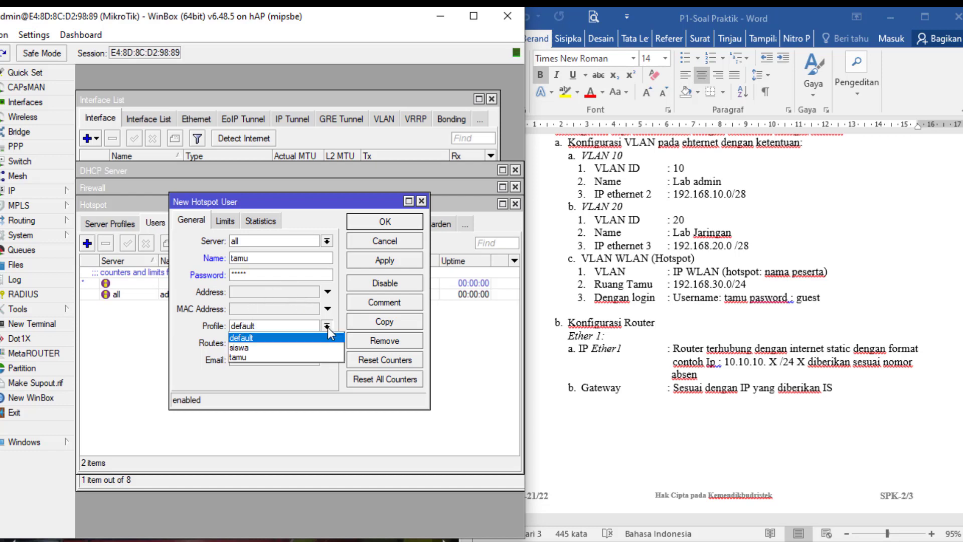
click(307, 356)
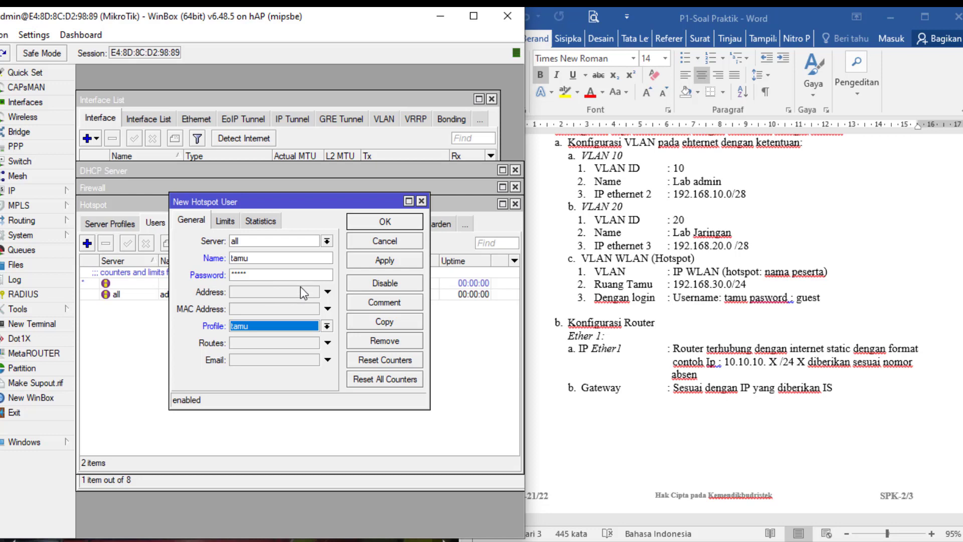
click(380, 262)
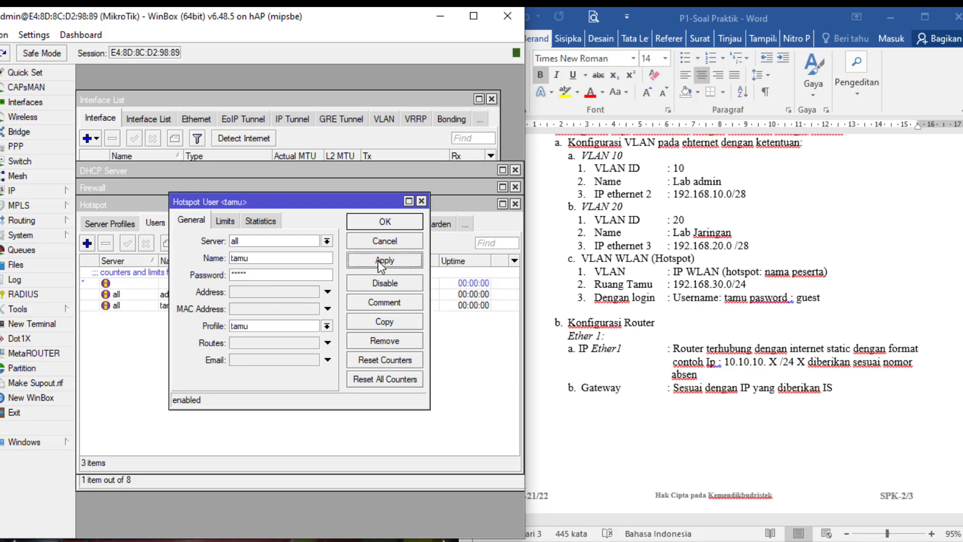
click(380, 225)
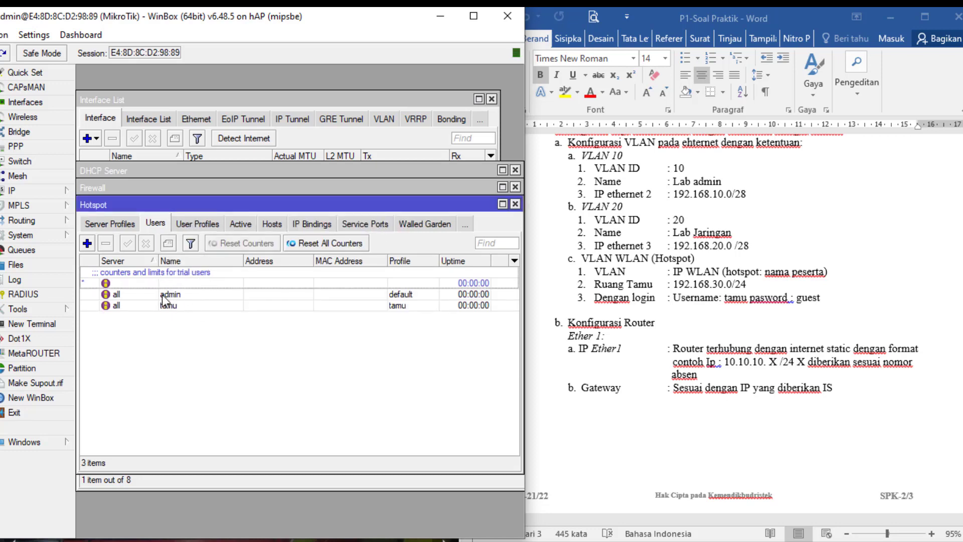
- Reopen the tamu user profile, re-enter 5 shared users, and save it
click(200, 224)
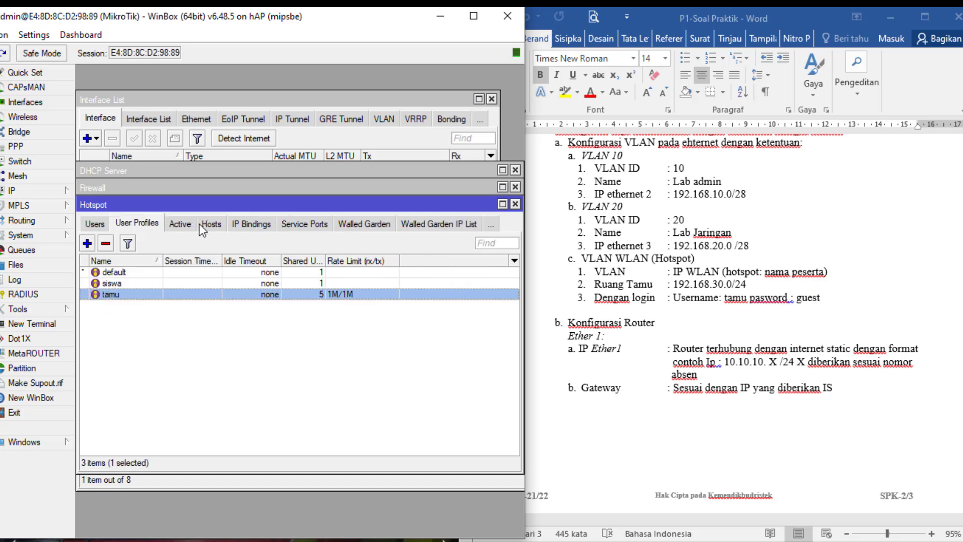
double_click(119, 295)
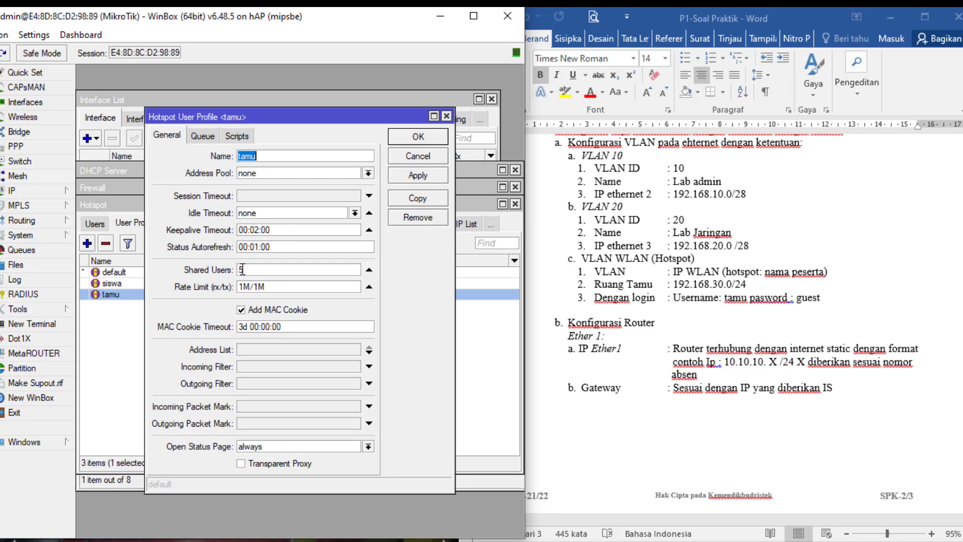
drag(243, 269, 213, 276)
text(1)
key(BackSpace)
text(5)
click(411, 177)
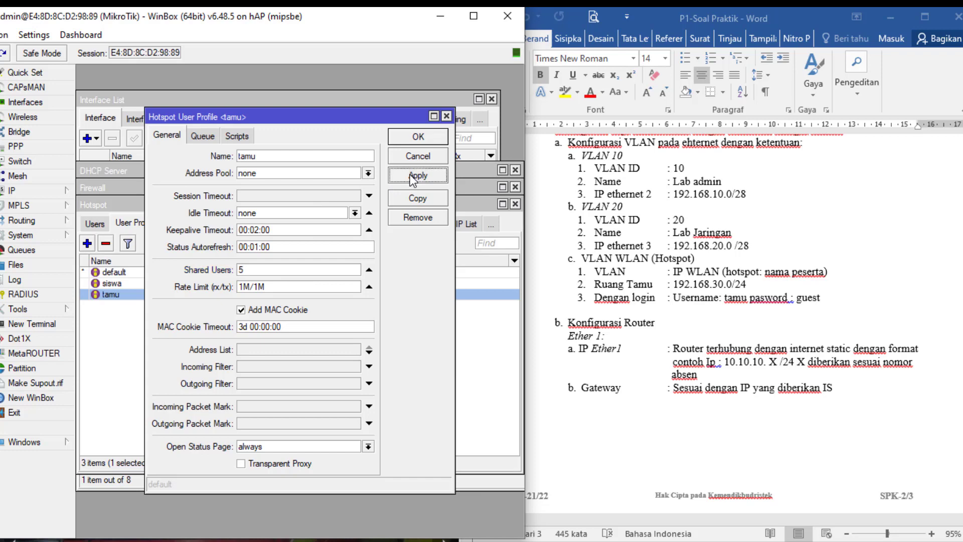
click(418, 137)
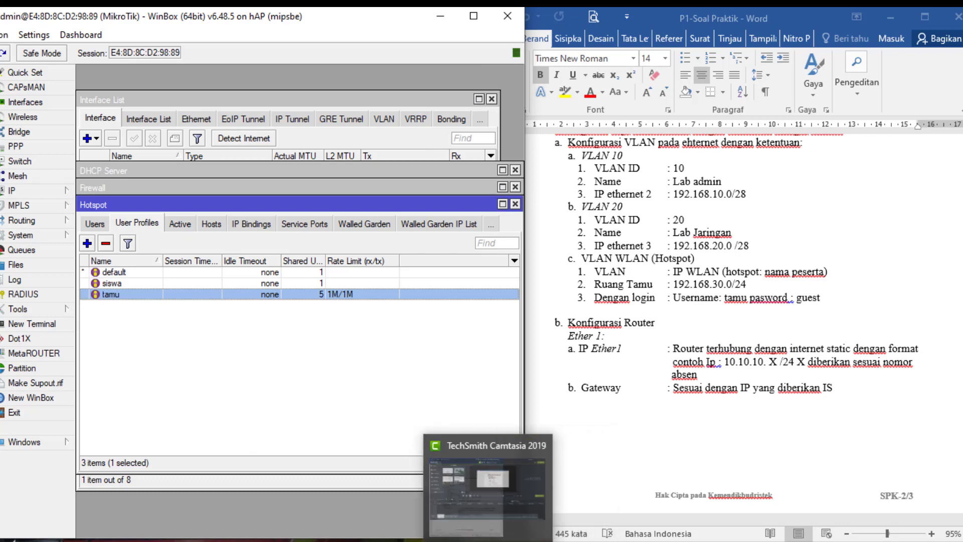
- On the hotspot status page, log admin out and back in, then return to WinBox
mouse_move(312, 539)
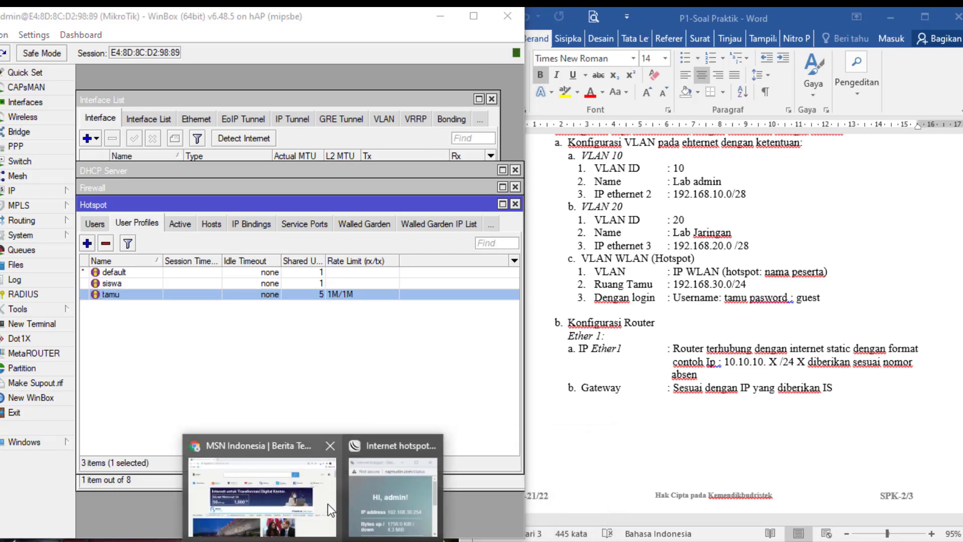
click(387, 504)
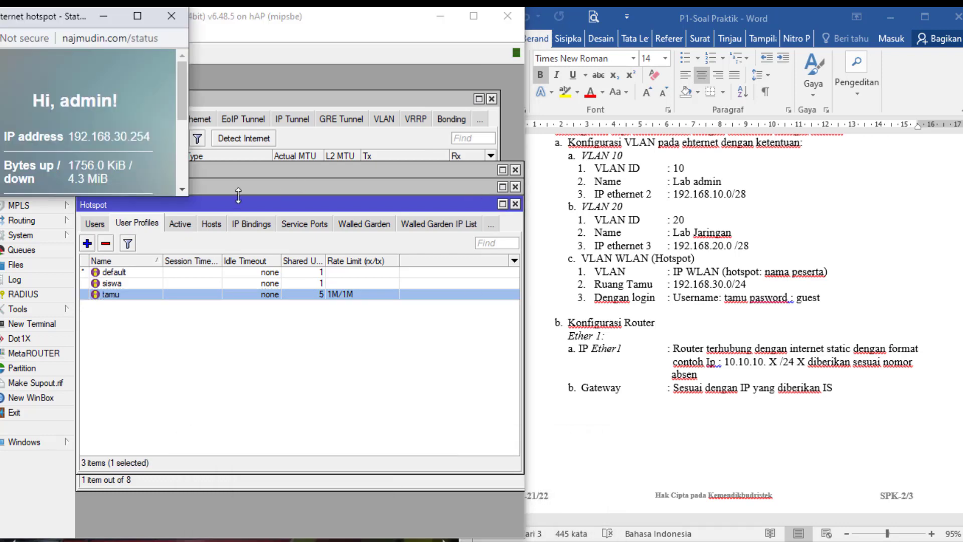
click(138, 18)
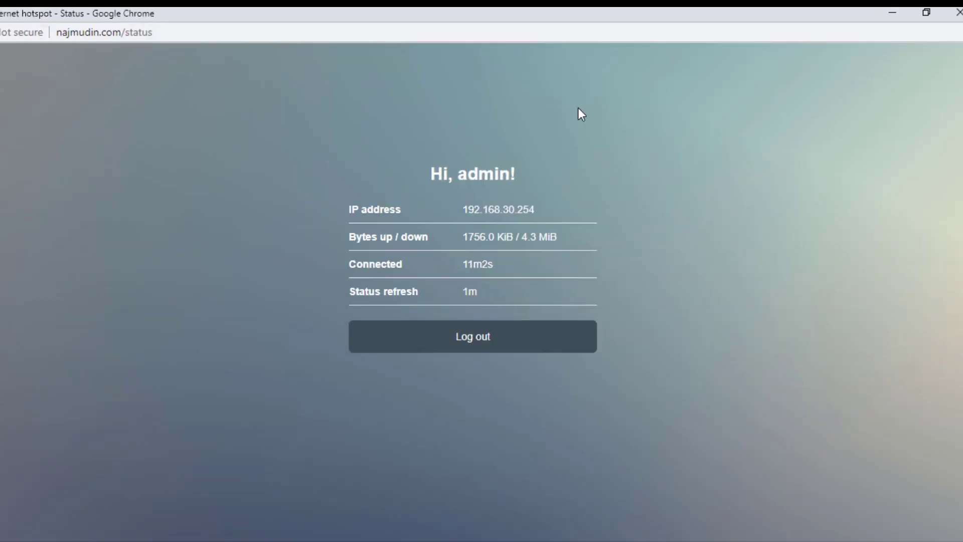
click(465, 341)
click(128, 22)
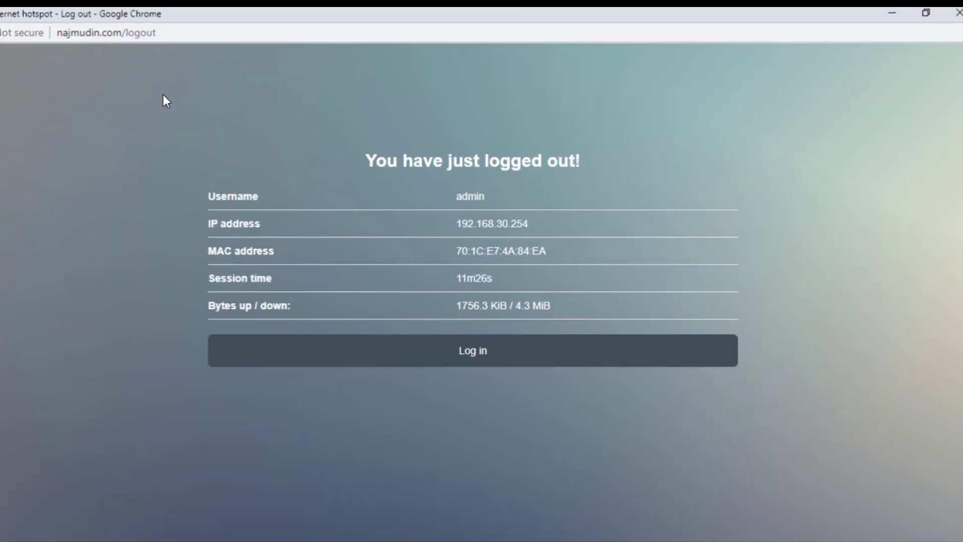
click(452, 355)
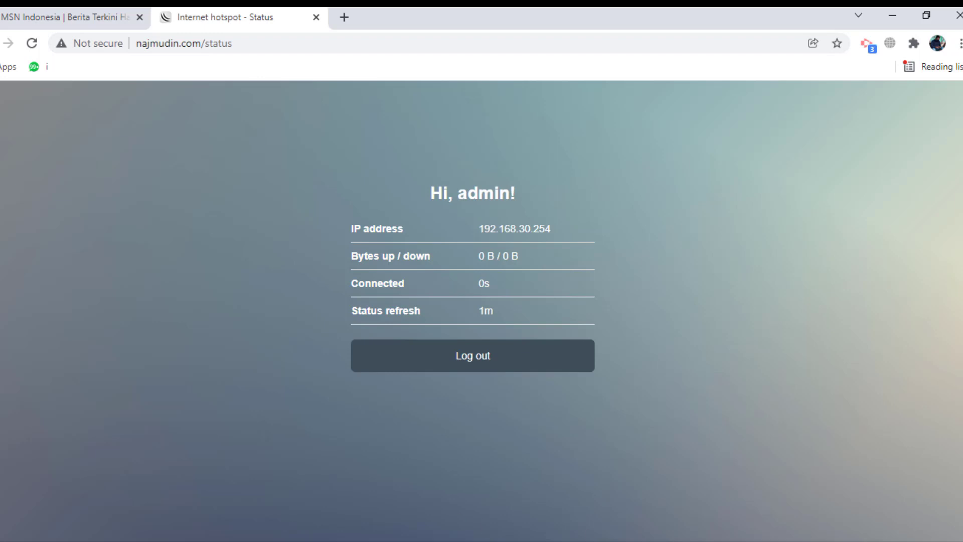
click(566, 531)
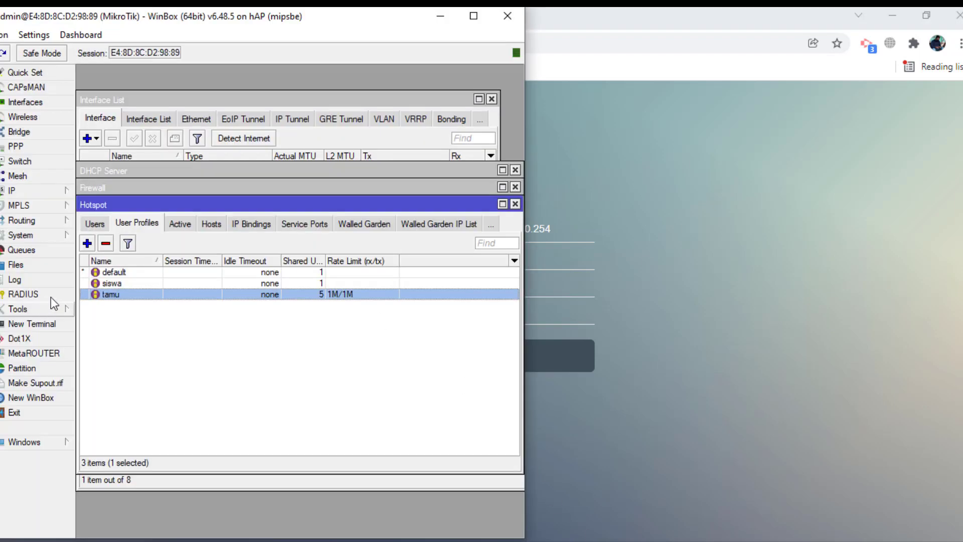
- Uncheck Cookie login in the hsprof1 server profile, leaving HTTP CHAP, and save
click(92, 224)
click(120, 224)
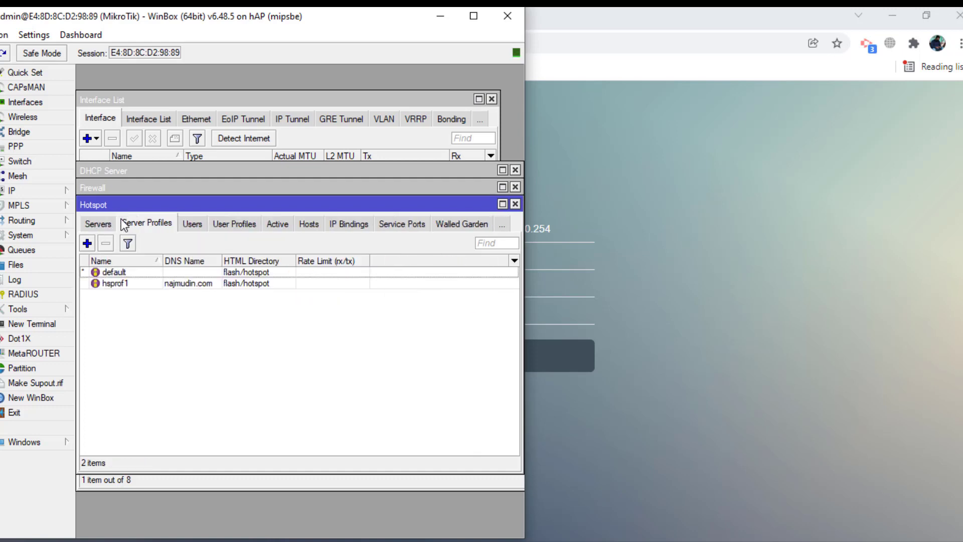
double_click(132, 283)
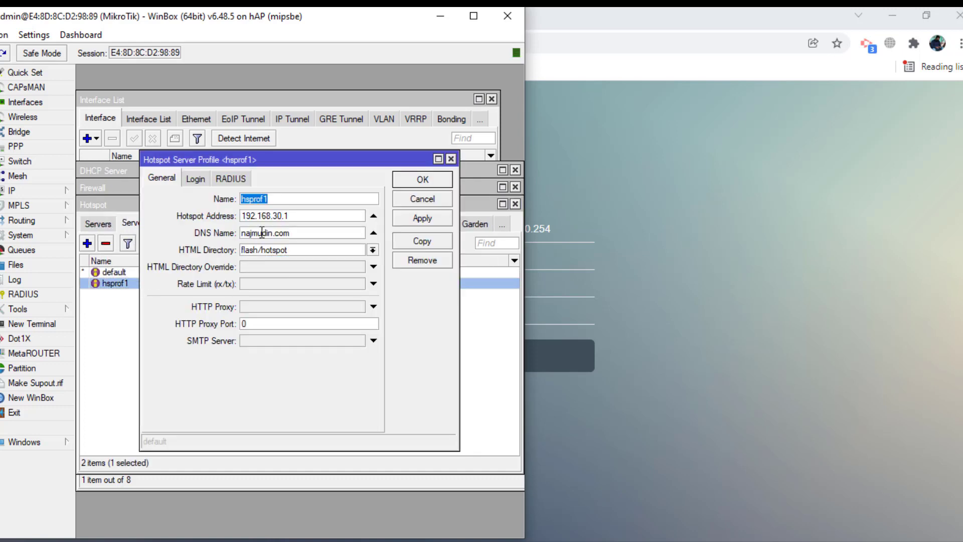
click(202, 176)
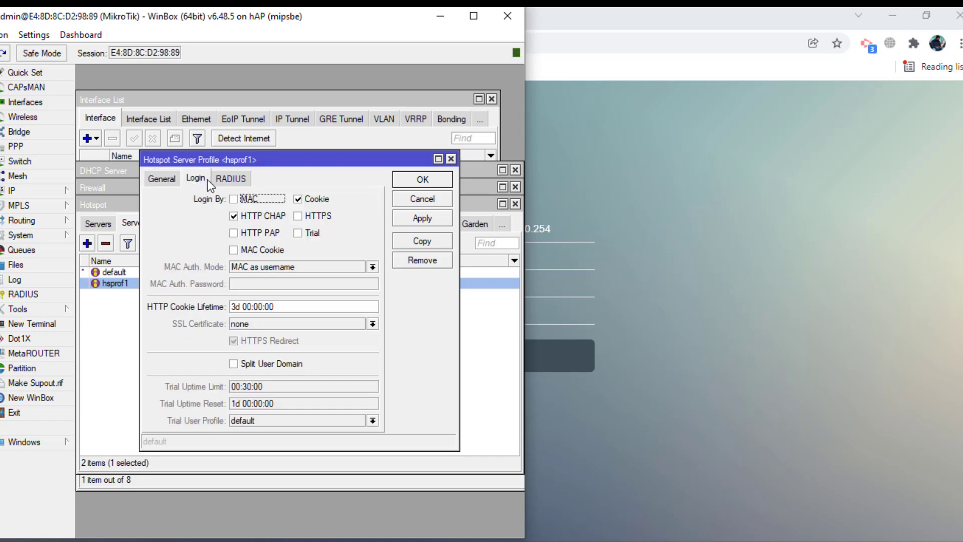
click(298, 199)
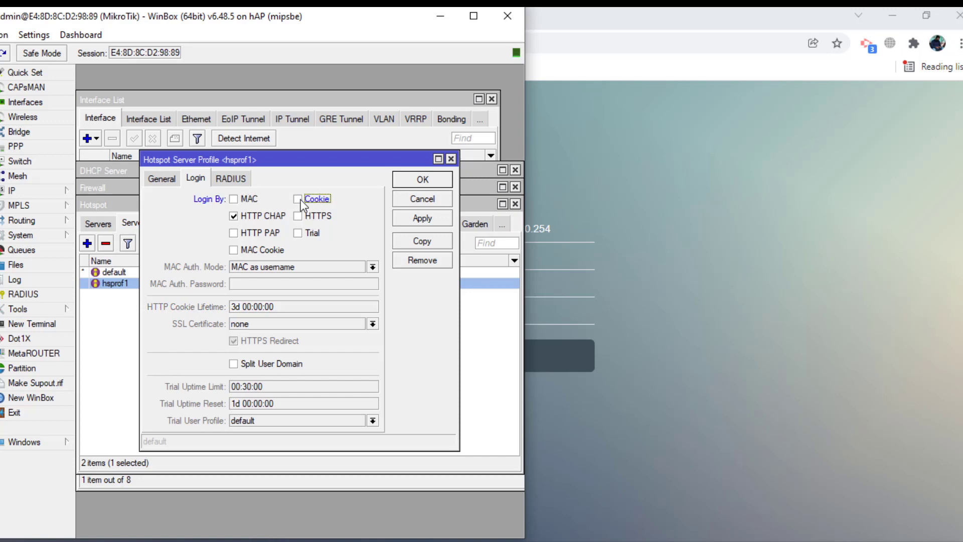
click(435, 218)
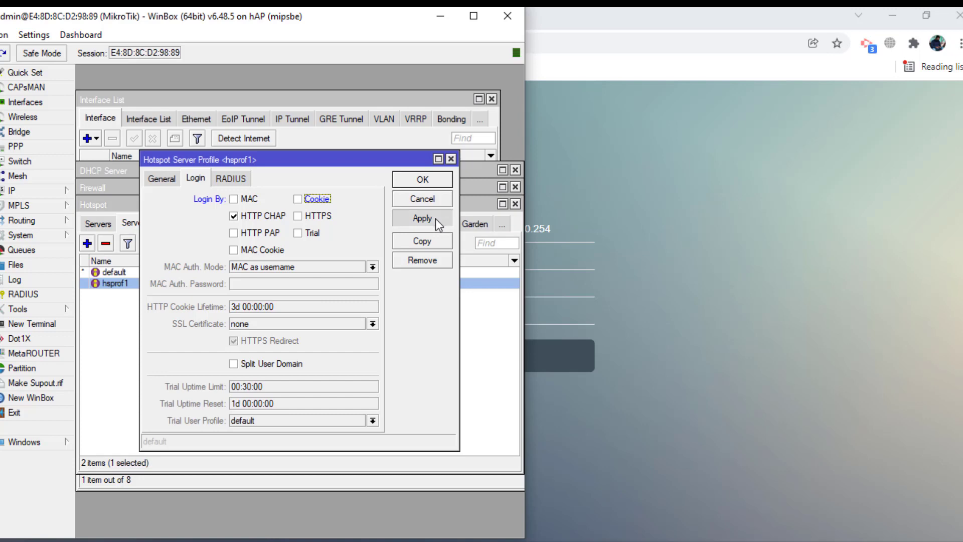
click(423, 179)
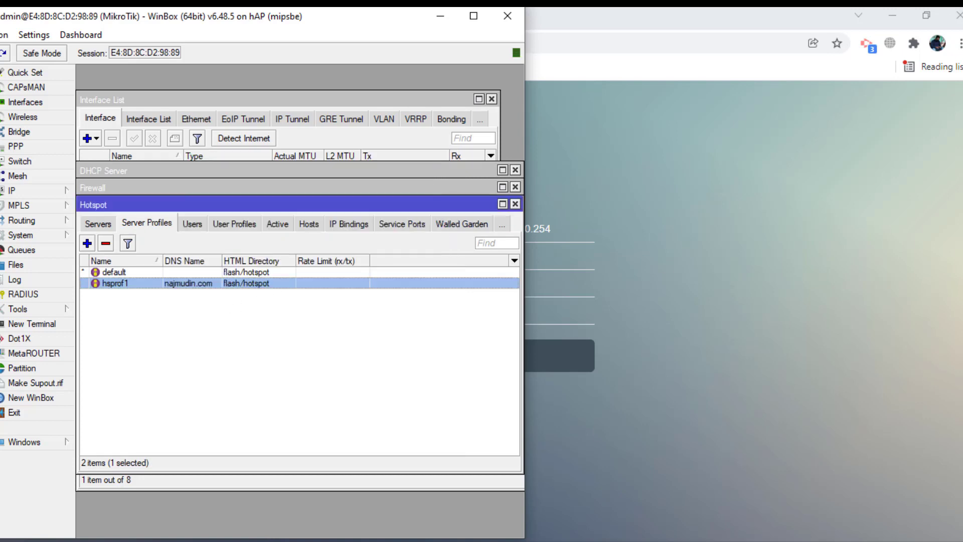
- Log out of the hotspot in Chrome and return to the hotspot login page
key(alt+Tab)
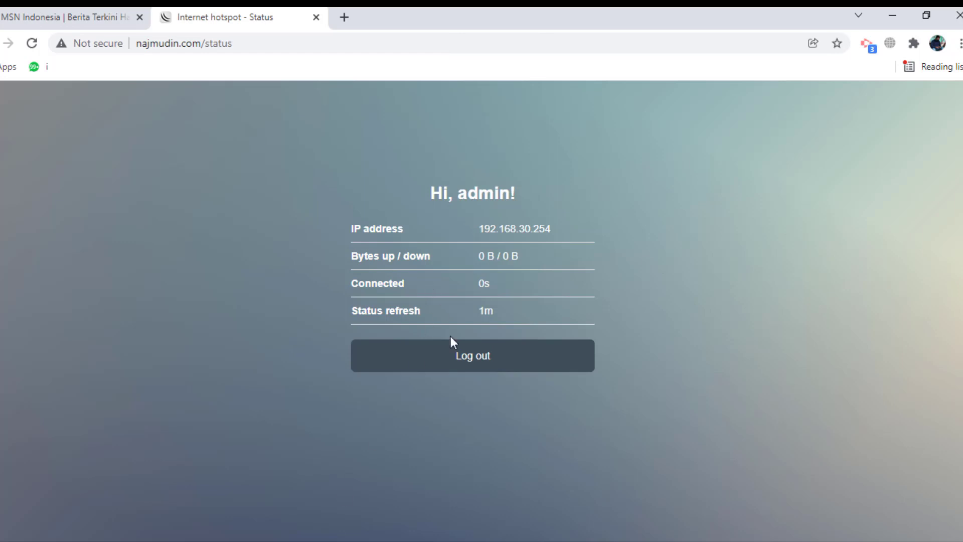
click(454, 356)
click(458, 369)
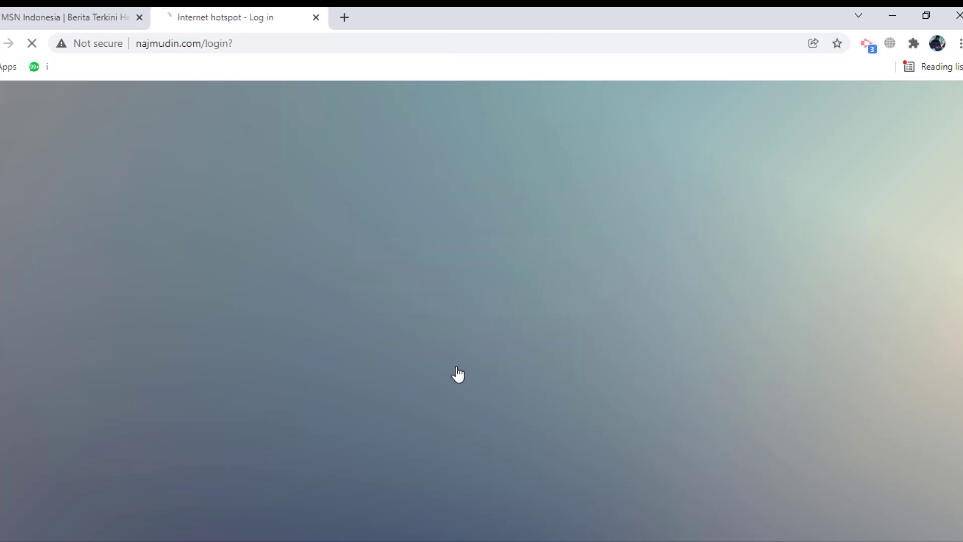
- Log in to the hotspot as user 'tamu' with its password
click(423, 253)
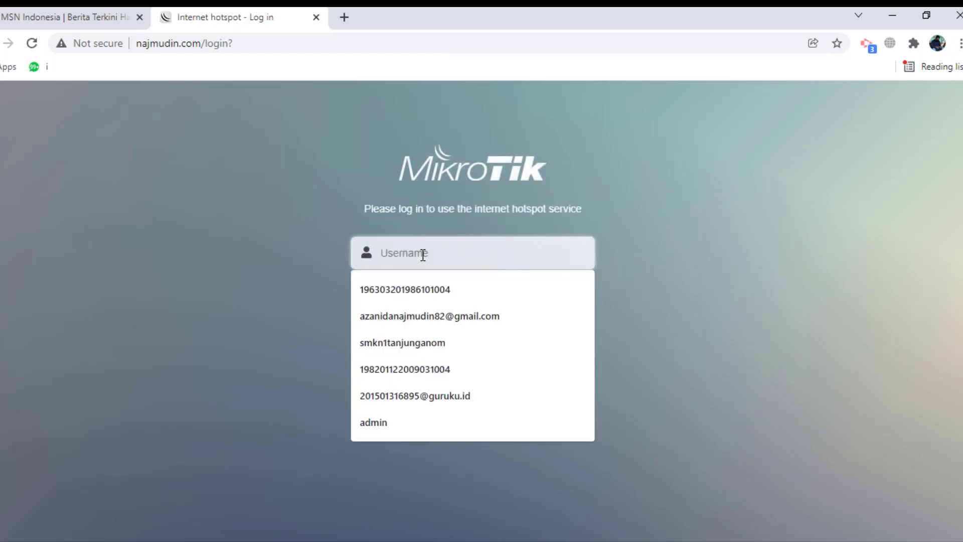
text(tamu)
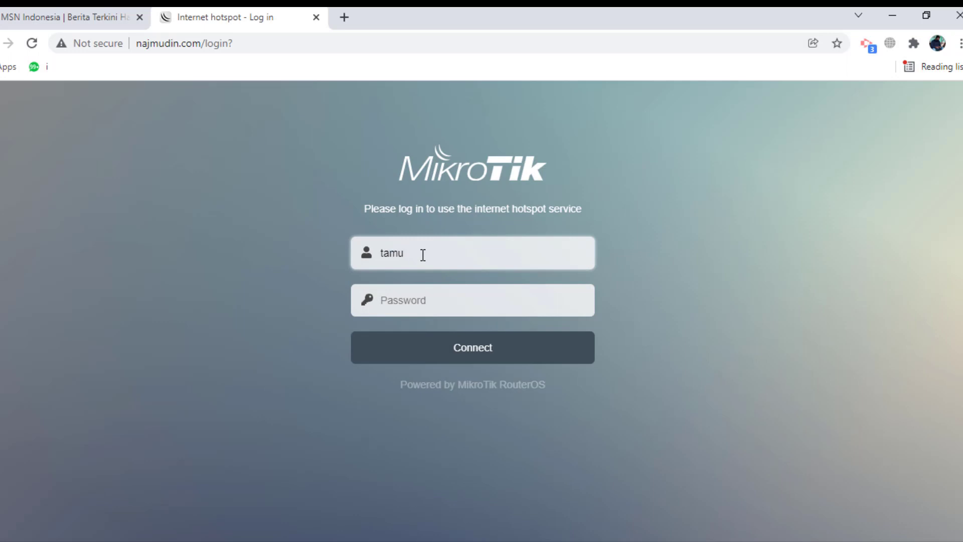
click(403, 311)
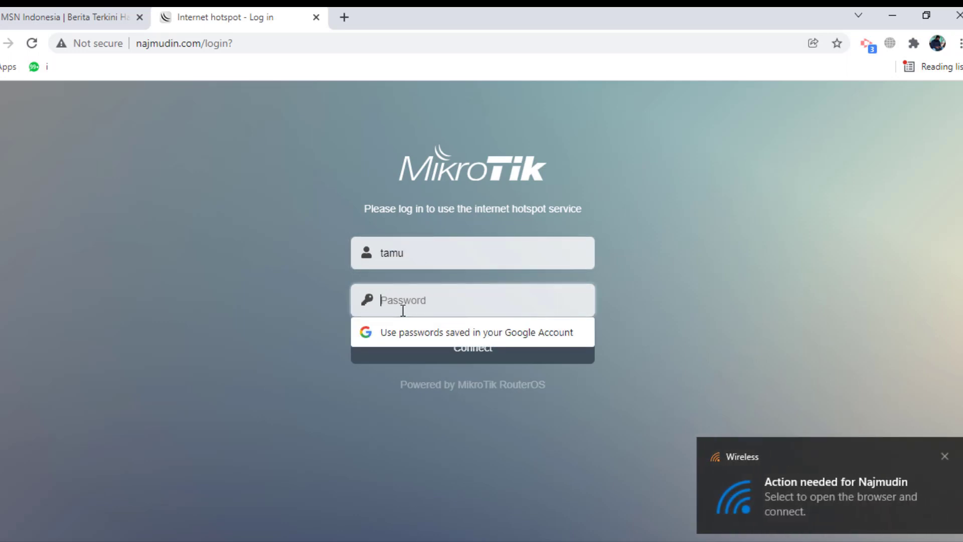
text(•••••)
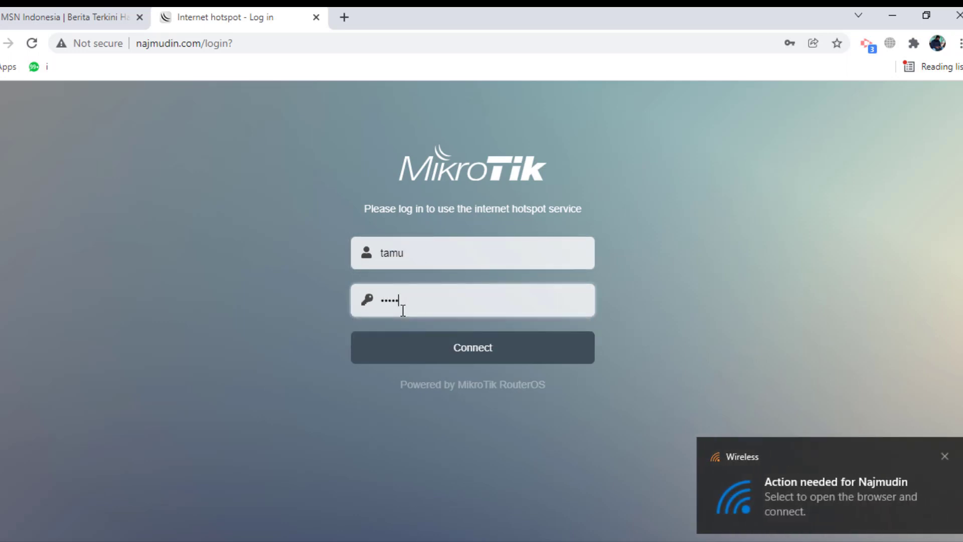
click(428, 356)
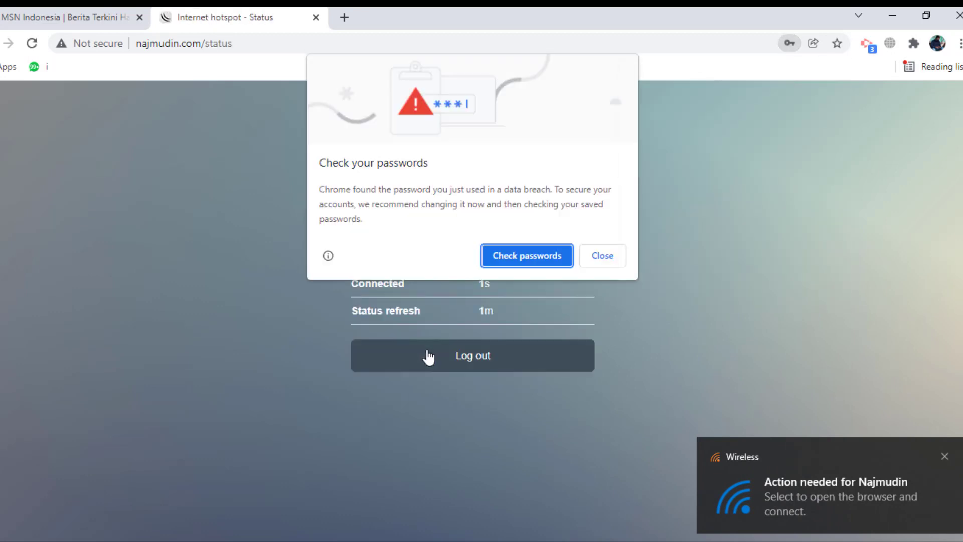
- Dismiss Chrome's password warnings and bring the Word task sheet alongside the browser
click(609, 254)
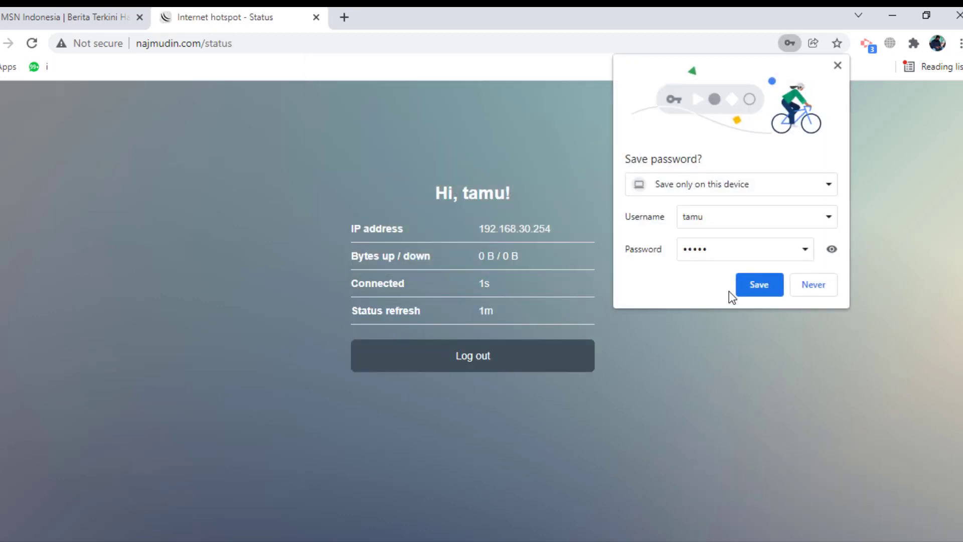
click(818, 291)
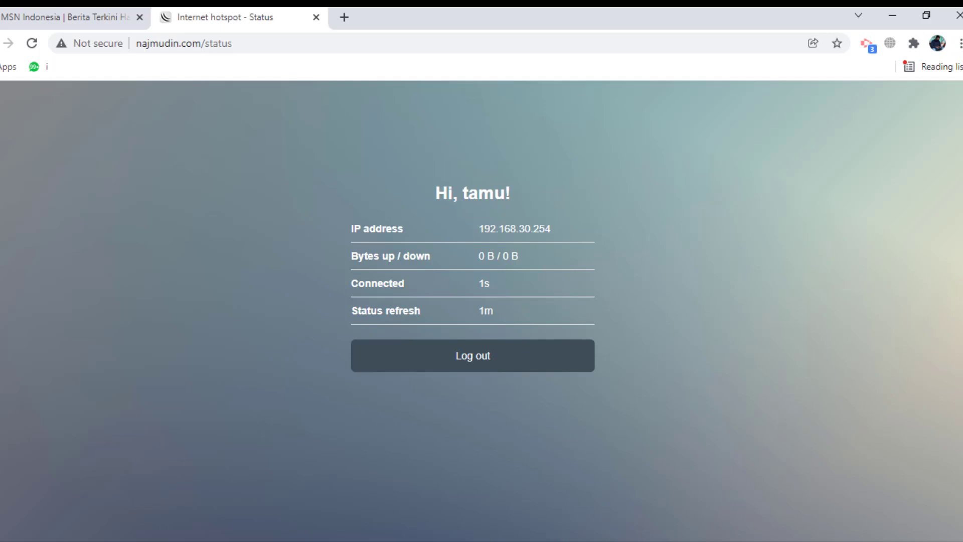
click(565, 538)
mouse_move(959, 324)
mouse_down()
mouse_move(960, 346)
mouse_move(961, 315)
mouse_up()
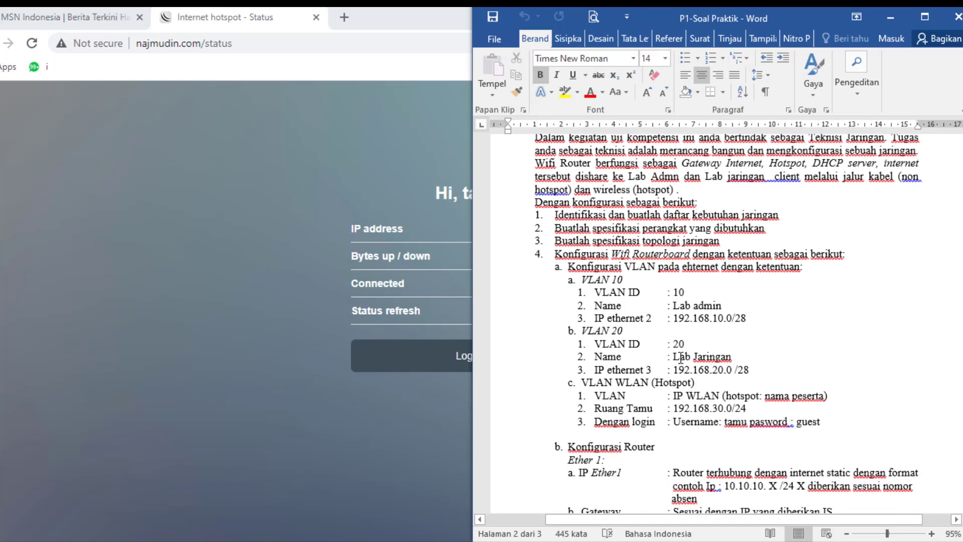
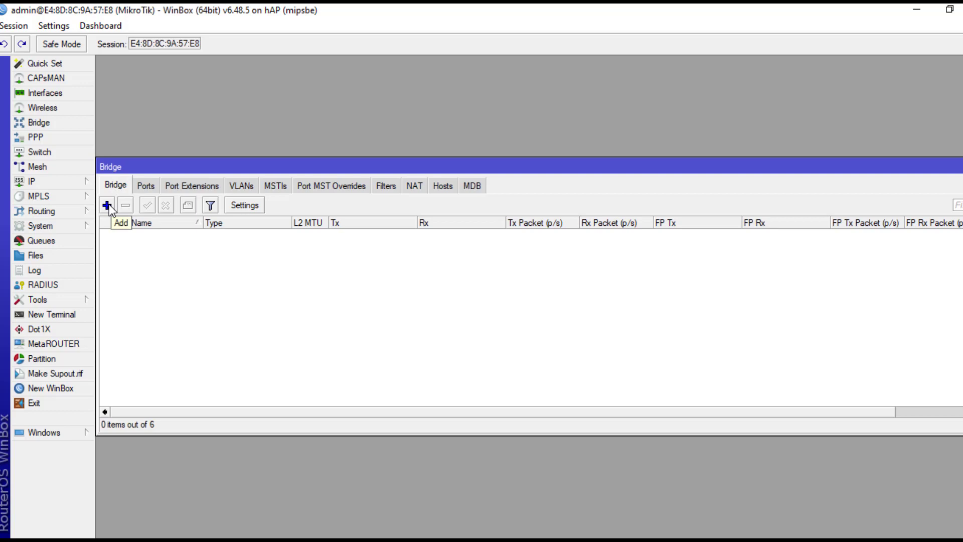
- Add a bridge named bridge1 with default settings, giving it an L2 MTU of 65535
click(107, 205)
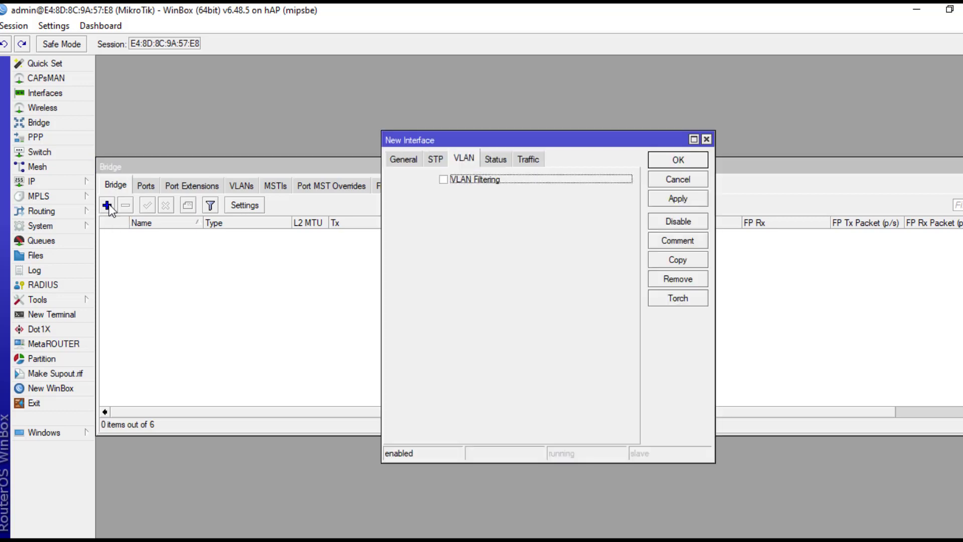
click(402, 159)
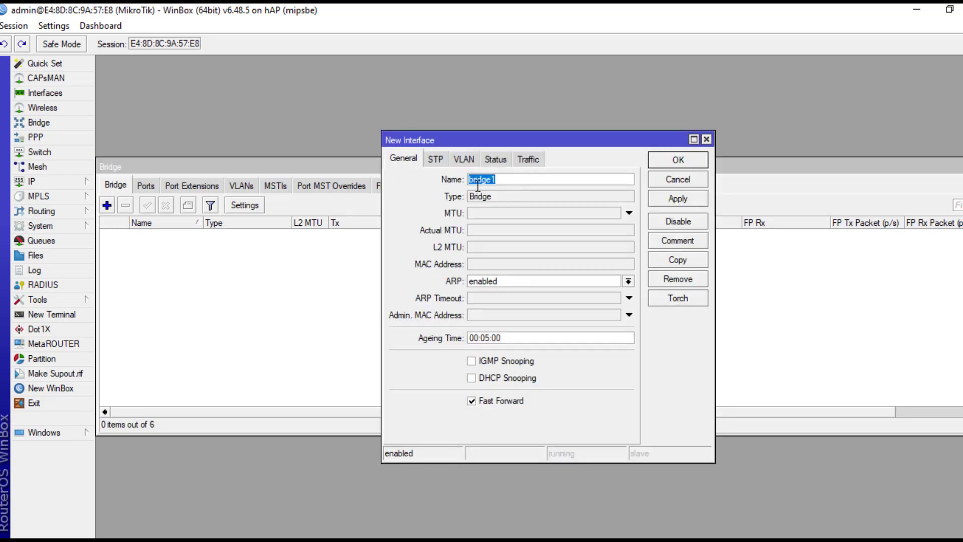
click(669, 198)
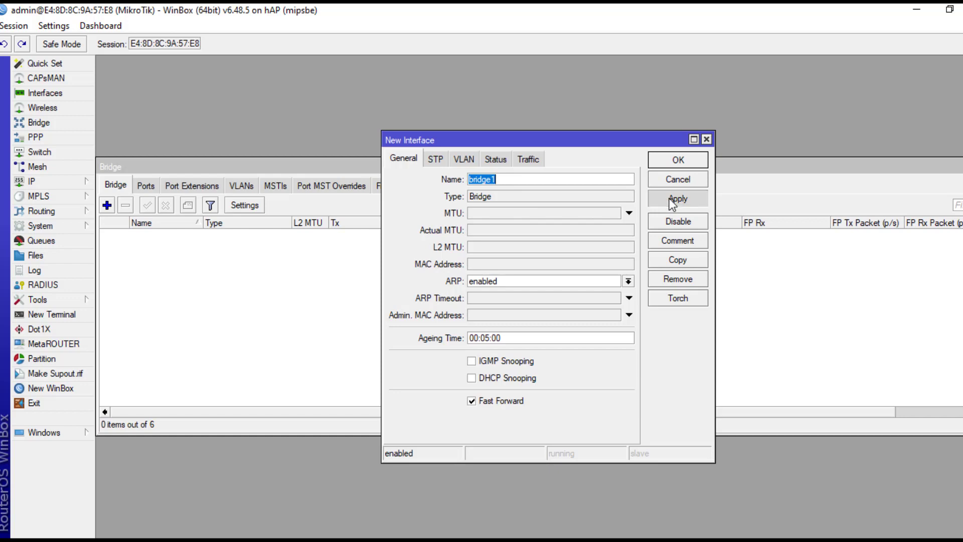
click(673, 162)
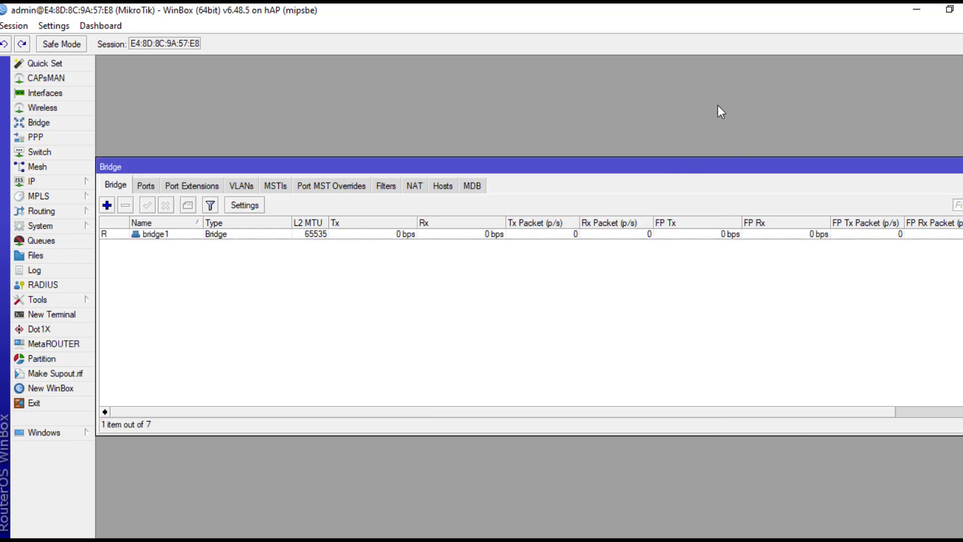
- Attach ether1 and ether2 to bridge1 as bridge ports
click(145, 187)
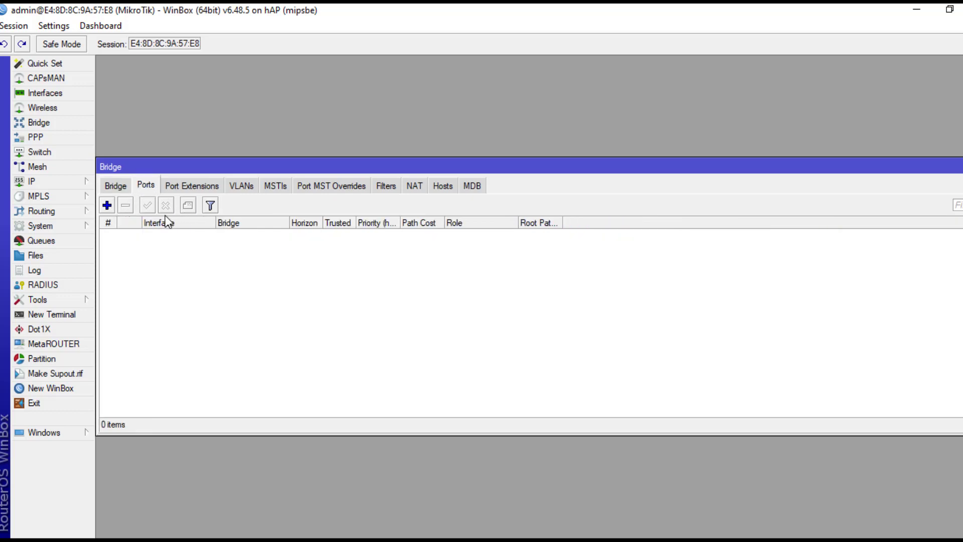
click(108, 205)
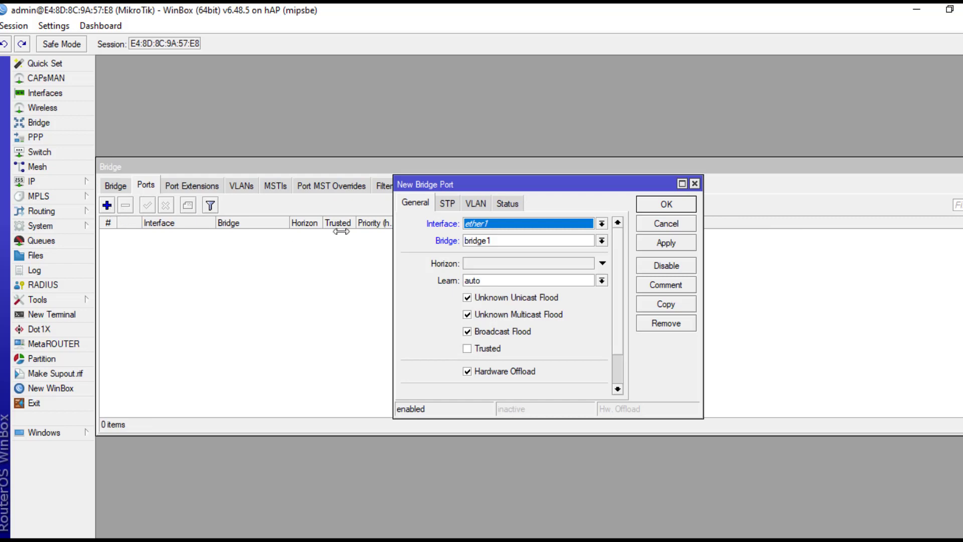
click(663, 246)
click(657, 206)
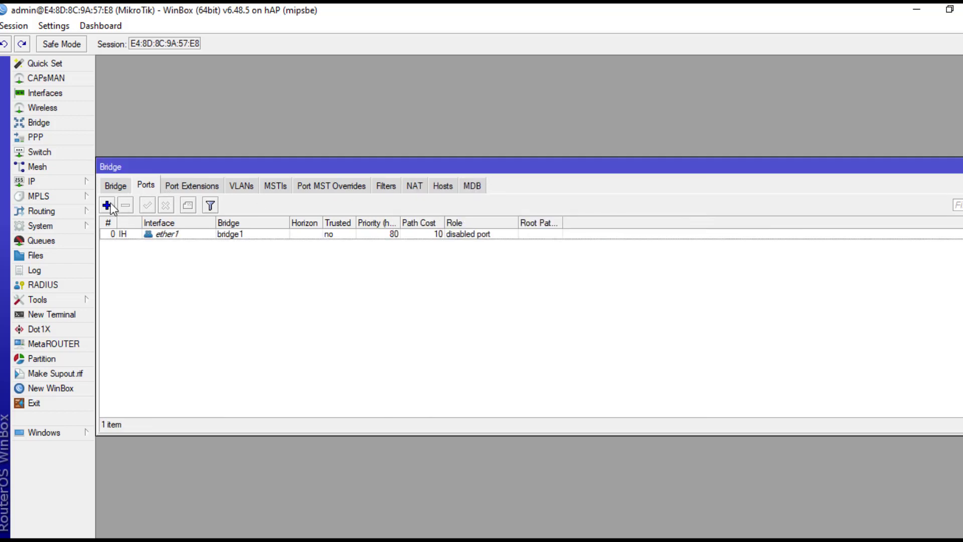
click(108, 206)
click(522, 223)
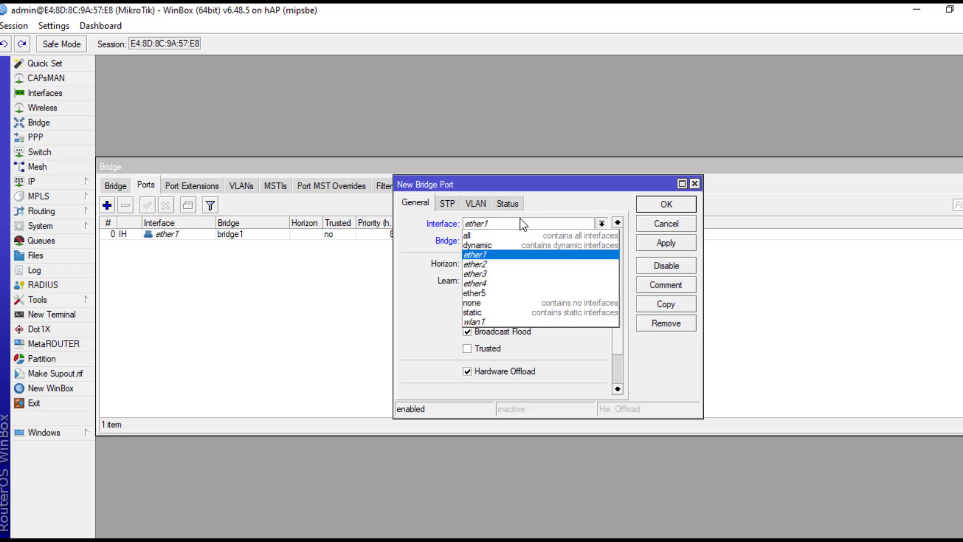
click(507, 271)
click(650, 239)
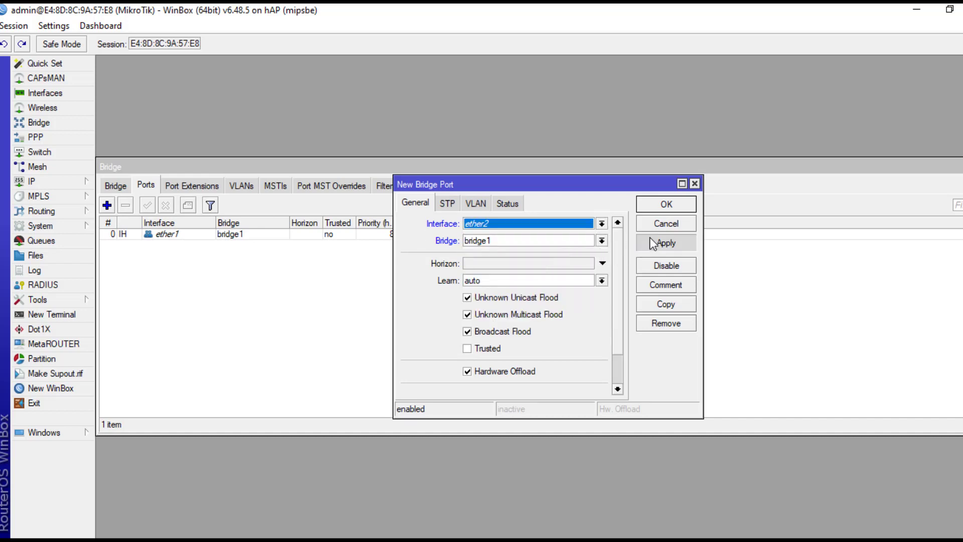
click(656, 206)
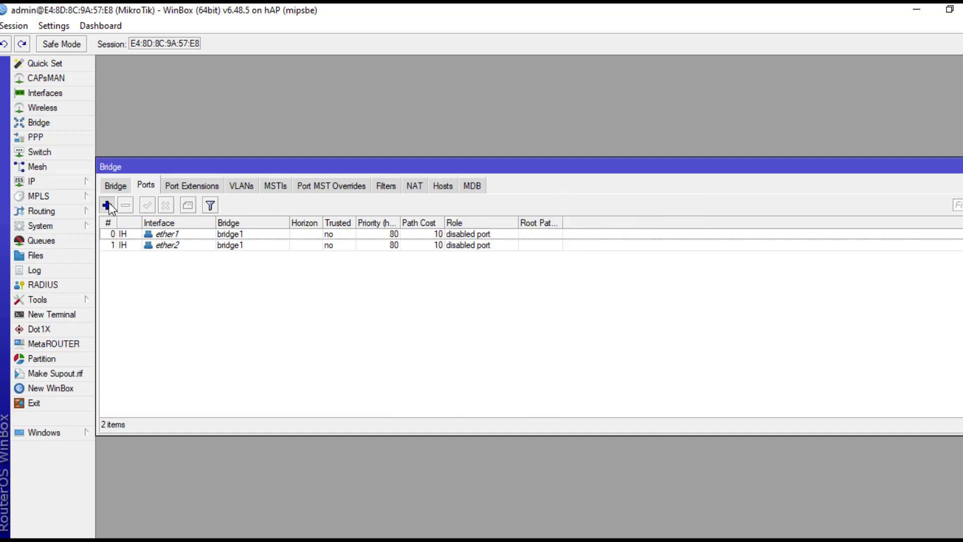
- Attach ether3 to bridge1 as the third bridge port
click(109, 204)
click(505, 224)
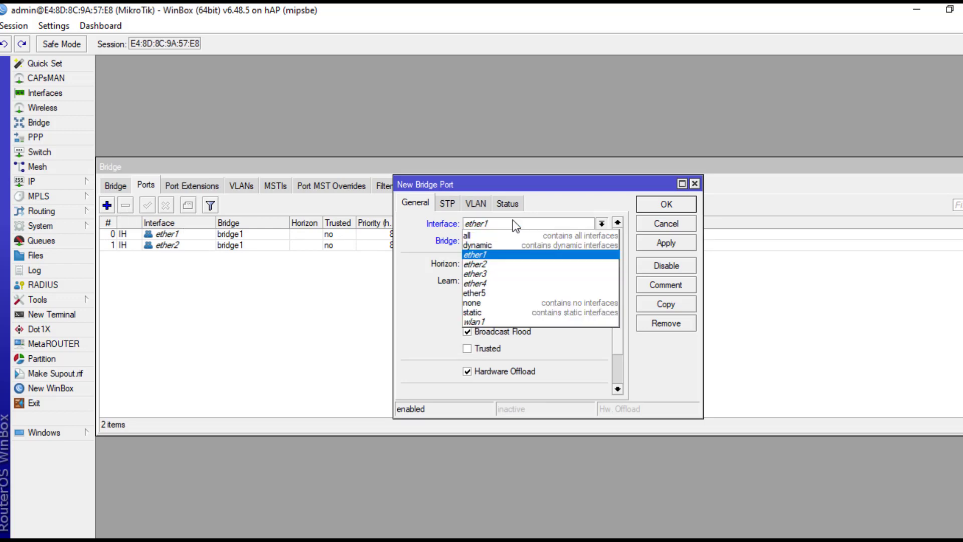
click(494, 274)
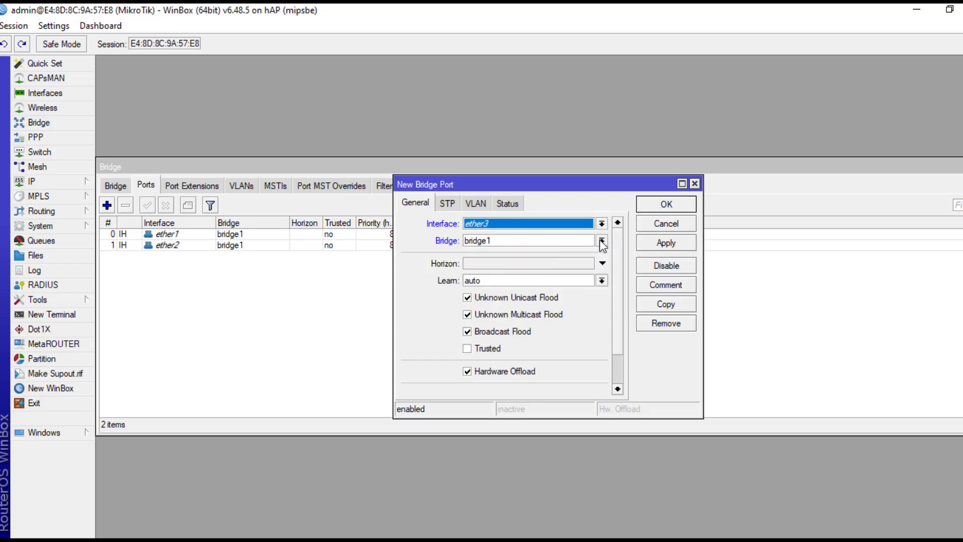
click(654, 245)
click(653, 206)
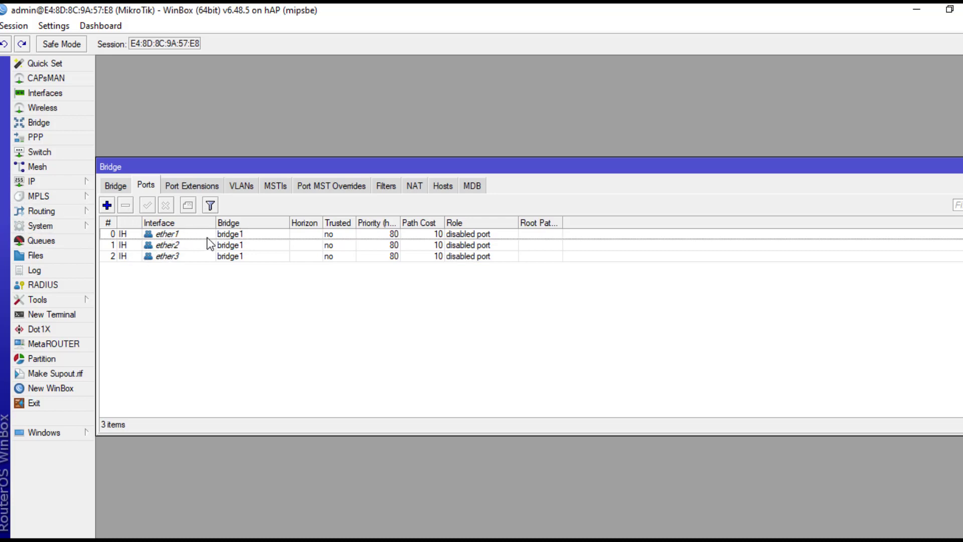
- Start a new VLAN entry in switch1's VLAN table with VLAN ID 10
click(41, 152)
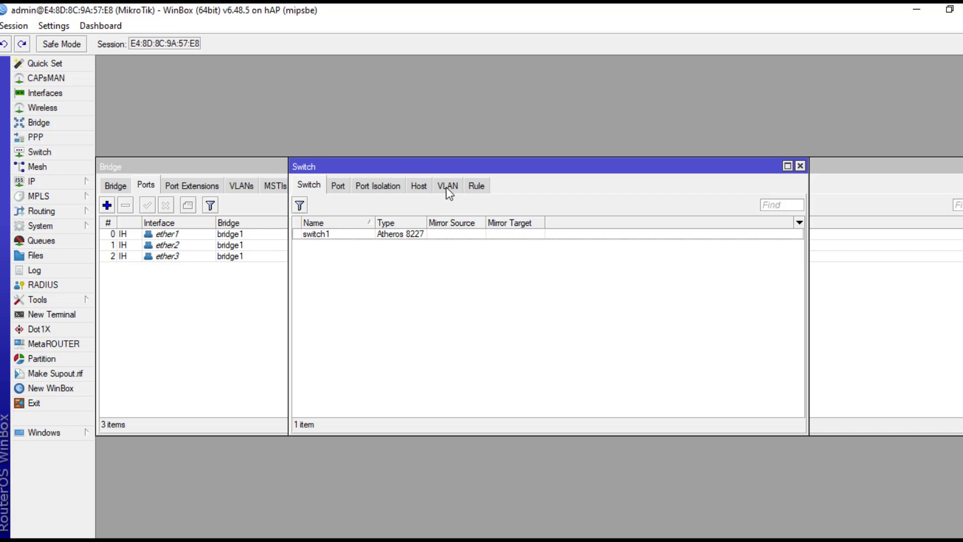
click(447, 188)
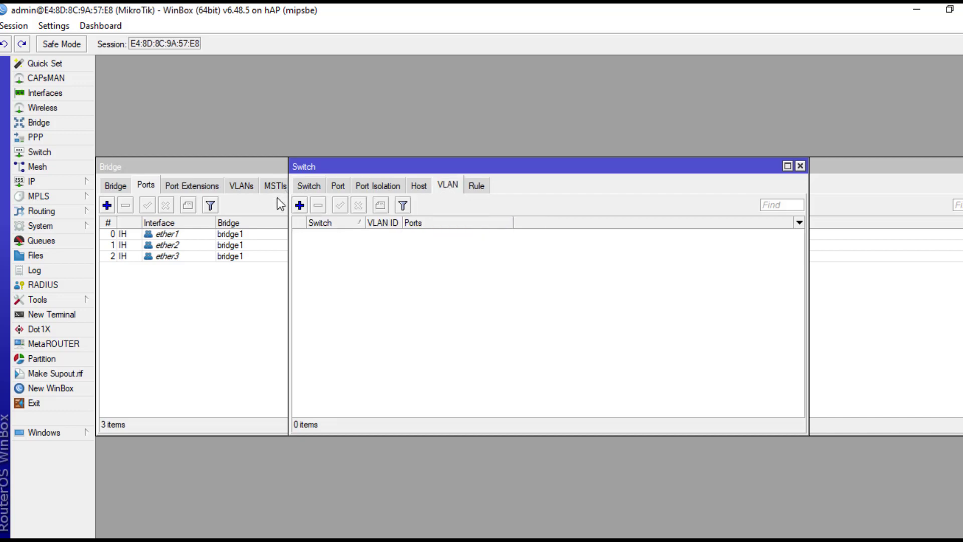
click(304, 204)
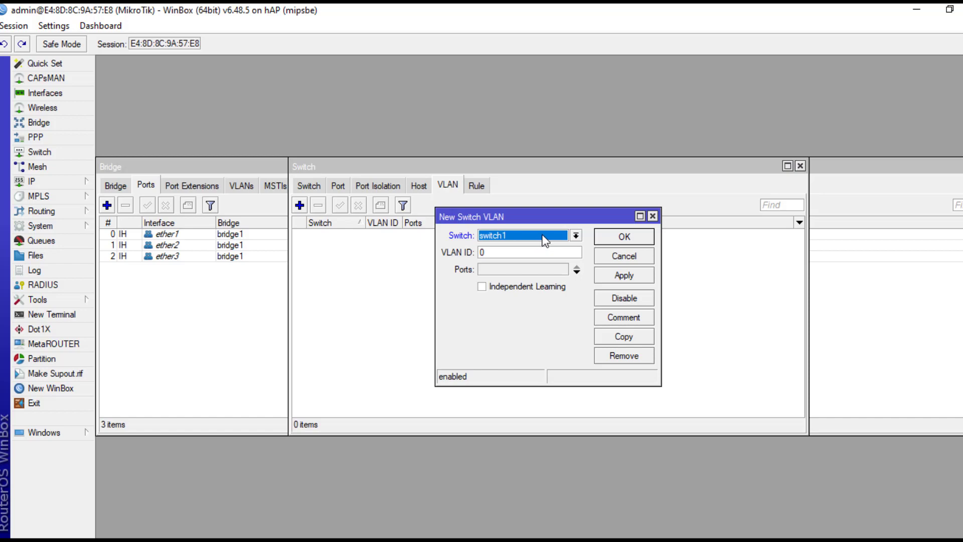
click(535, 247)
key(BackSpace)
text(10)
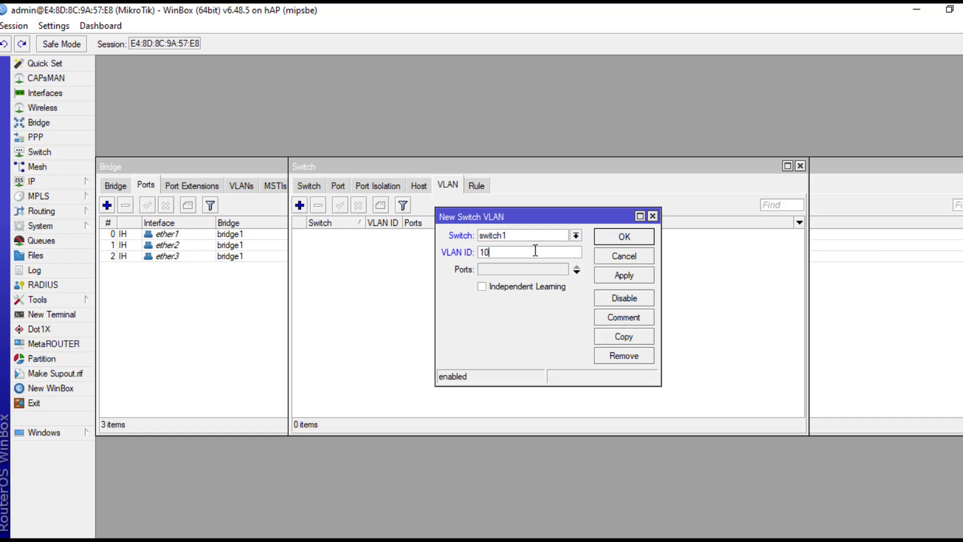
- Give VLAN 10 the member ports ether1 and ether2 and save it
click(576, 272)
click(562, 270)
click(535, 282)
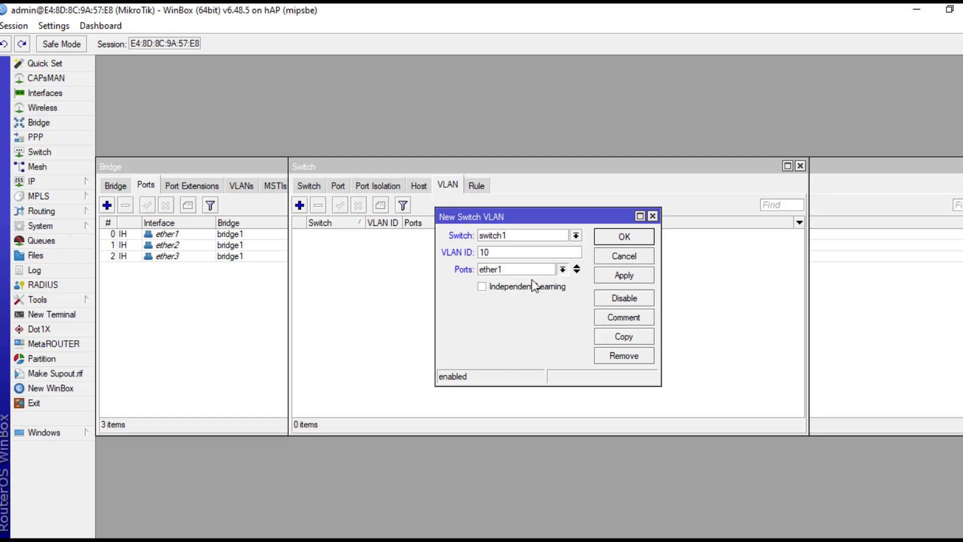
click(577, 272)
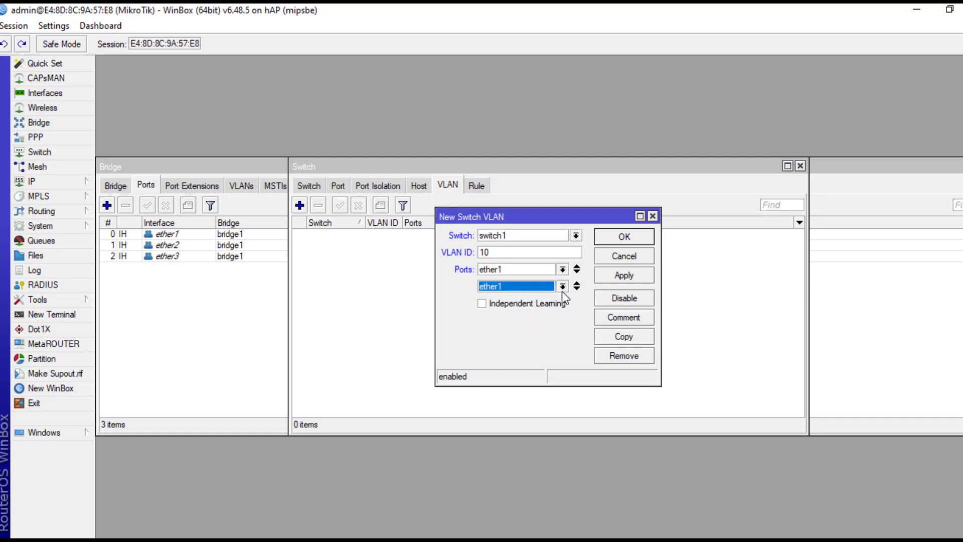
click(563, 286)
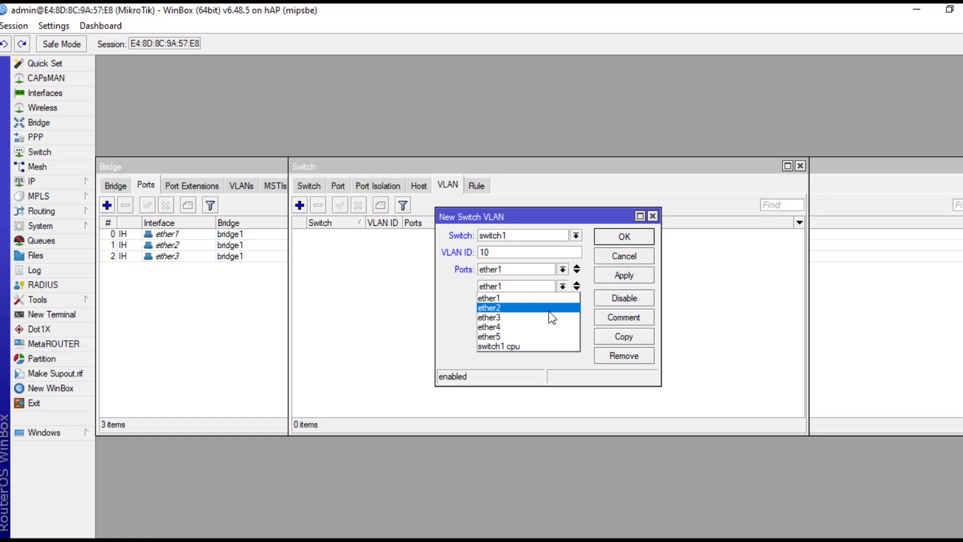
click(551, 307)
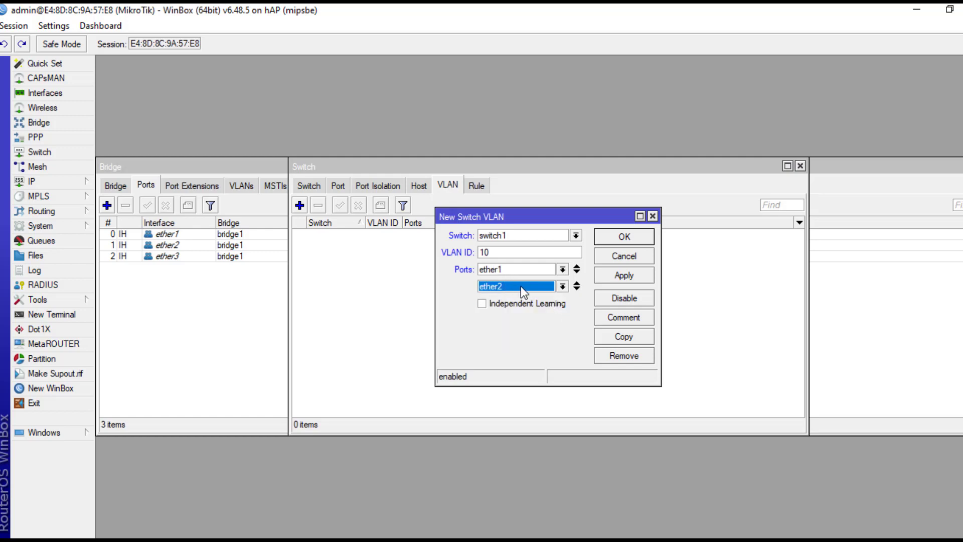
click(618, 277)
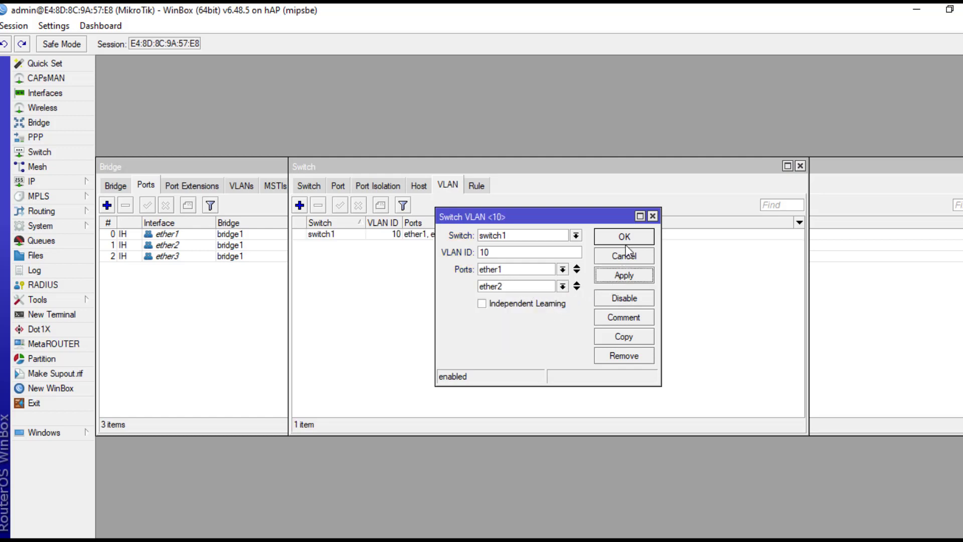
click(627, 233)
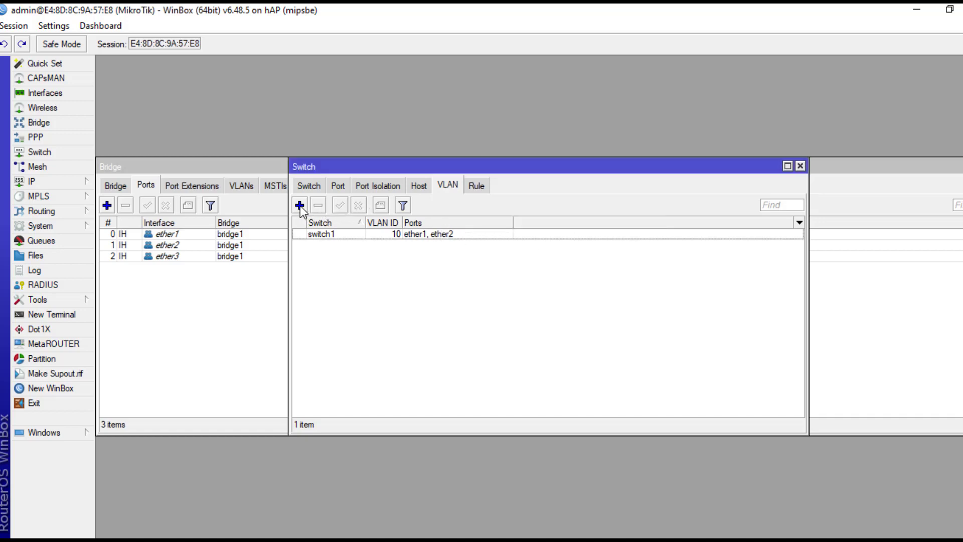
- Create a switch1 VLAN entry with ID 20 and member ports ether1 and ether3
click(300, 205)
click(504, 251)
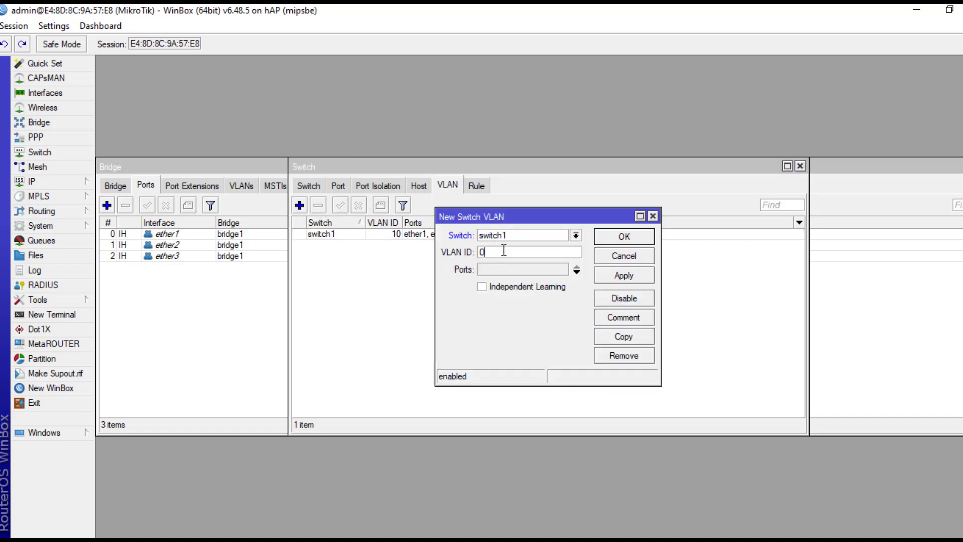
text(20)
click(576, 273)
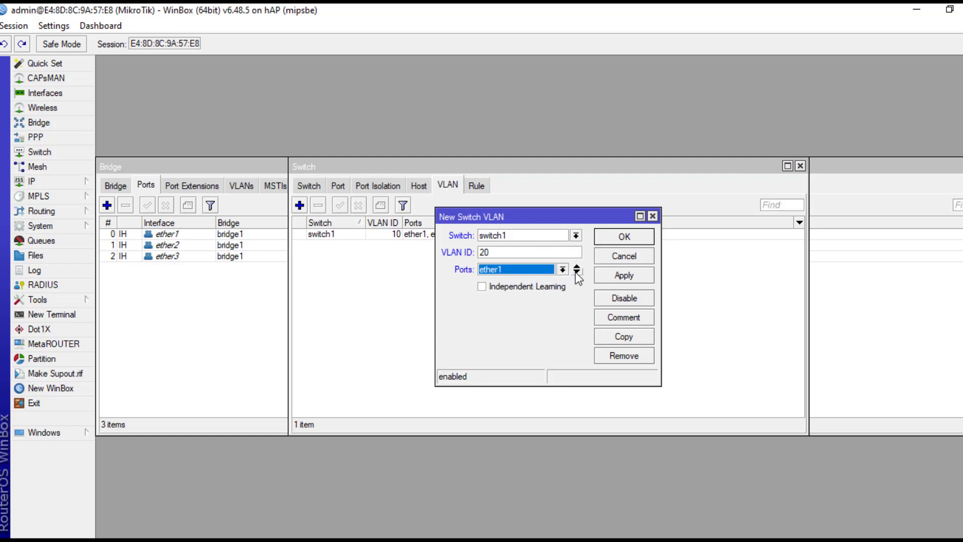
click(577, 272)
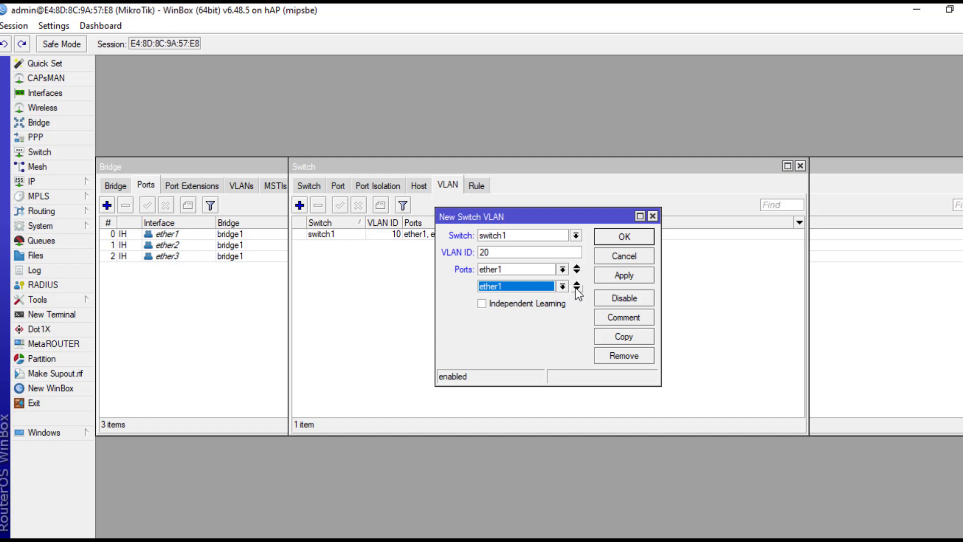
click(576, 289)
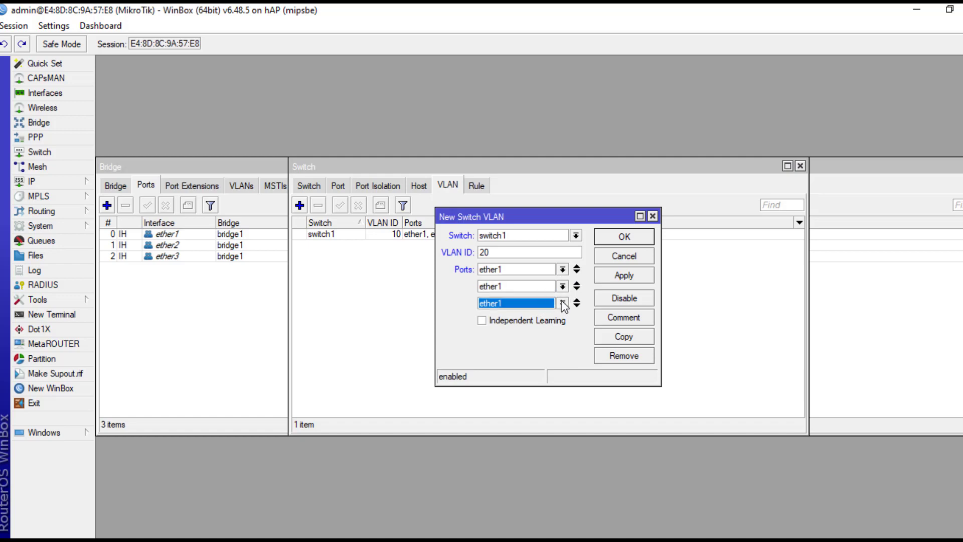
click(575, 300)
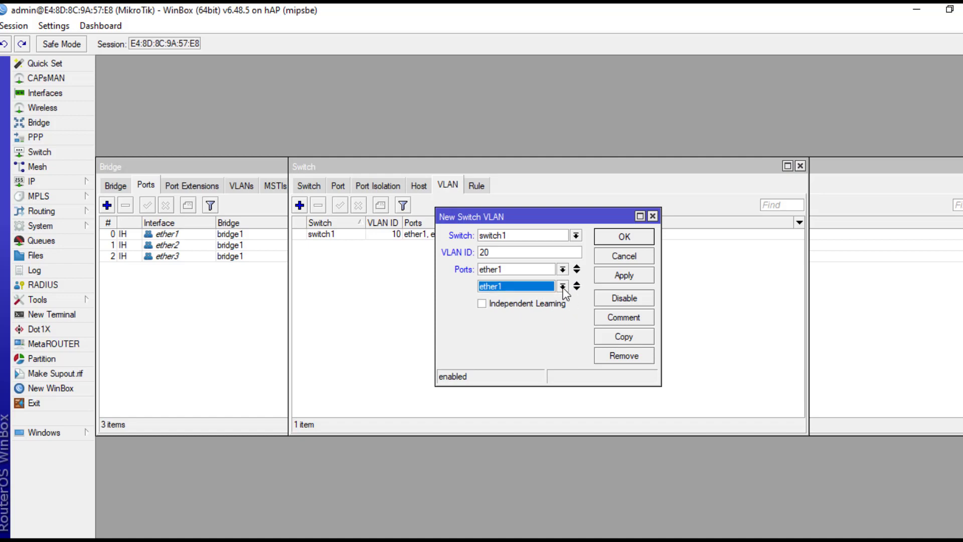
click(563, 286)
click(550, 316)
click(607, 278)
click(616, 239)
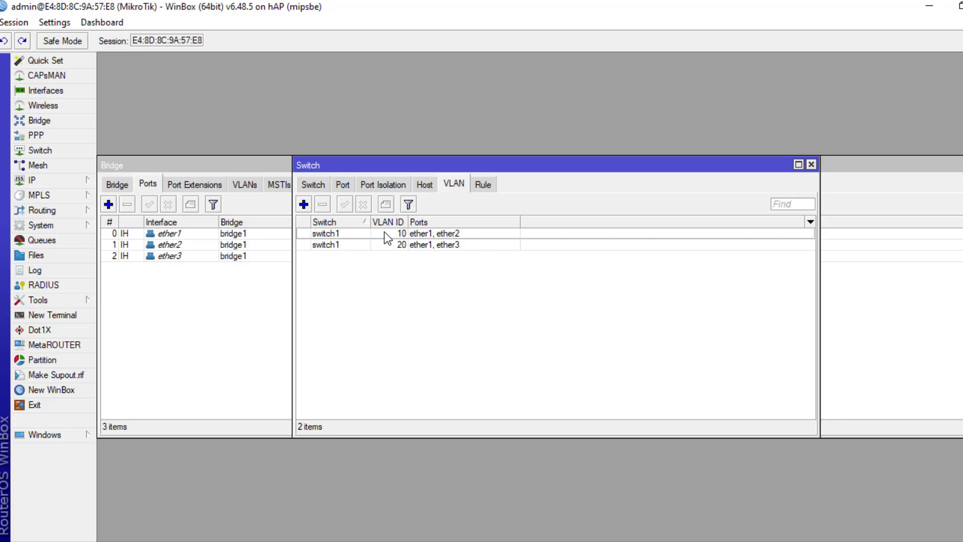
- Check VLAN 10's member ports, then display switch1's per-port VLAN mode and default VLAN list
double_click(336, 234)
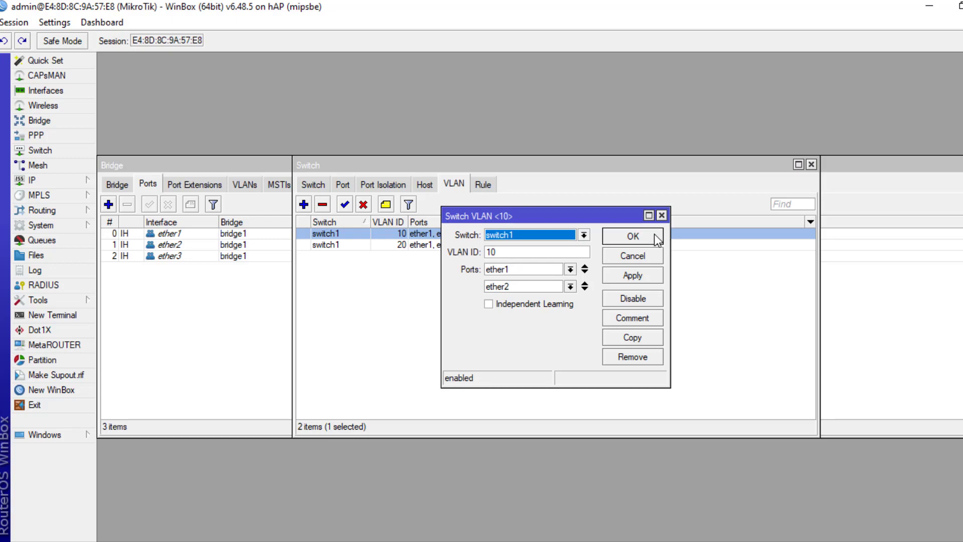
click(633, 236)
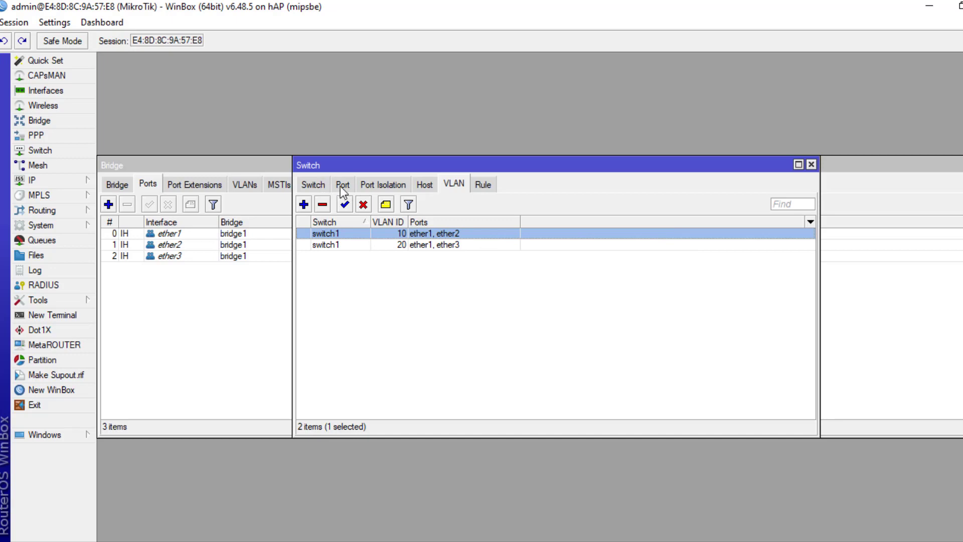
click(344, 185)
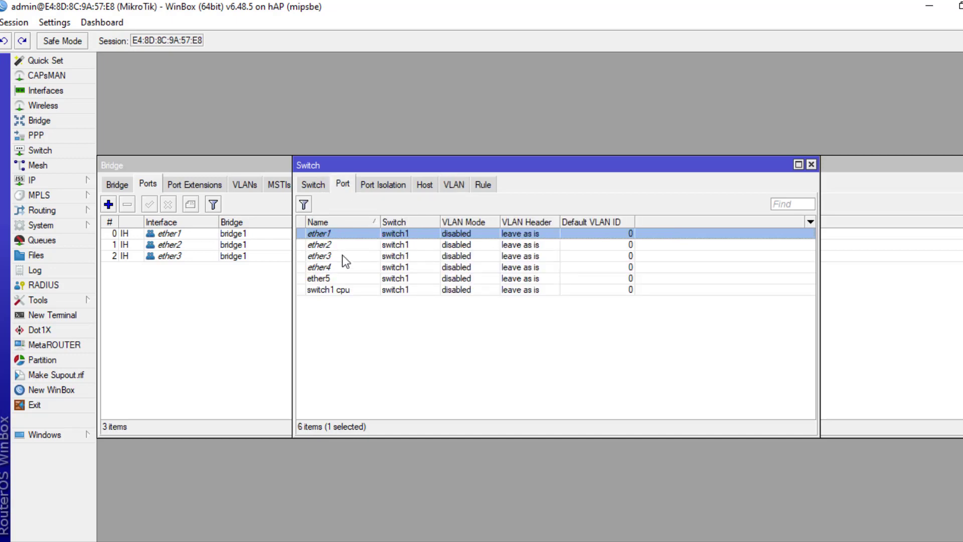
- Set ether1's switch port to VLAN mode secure with VLAN header 'add if missing'
double_click(325, 234)
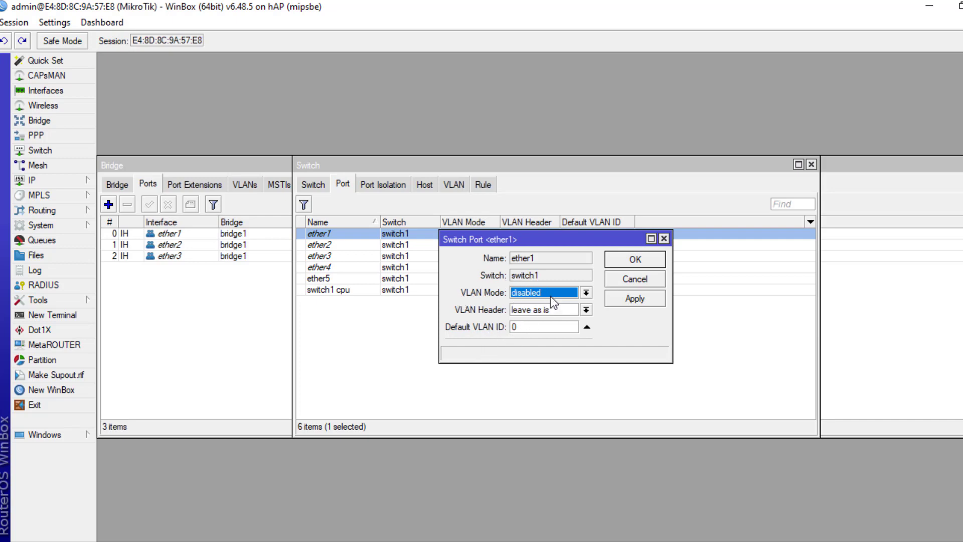
click(585, 293)
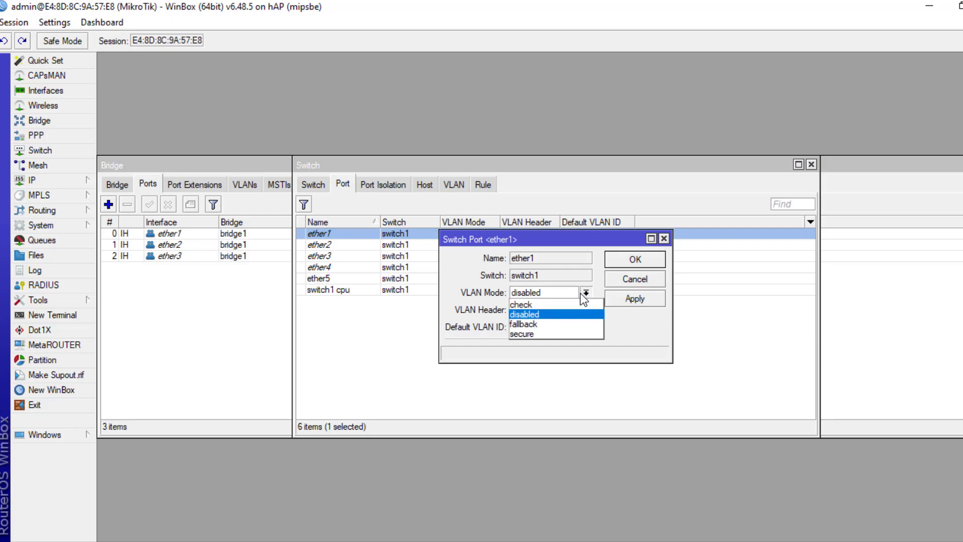
click(543, 333)
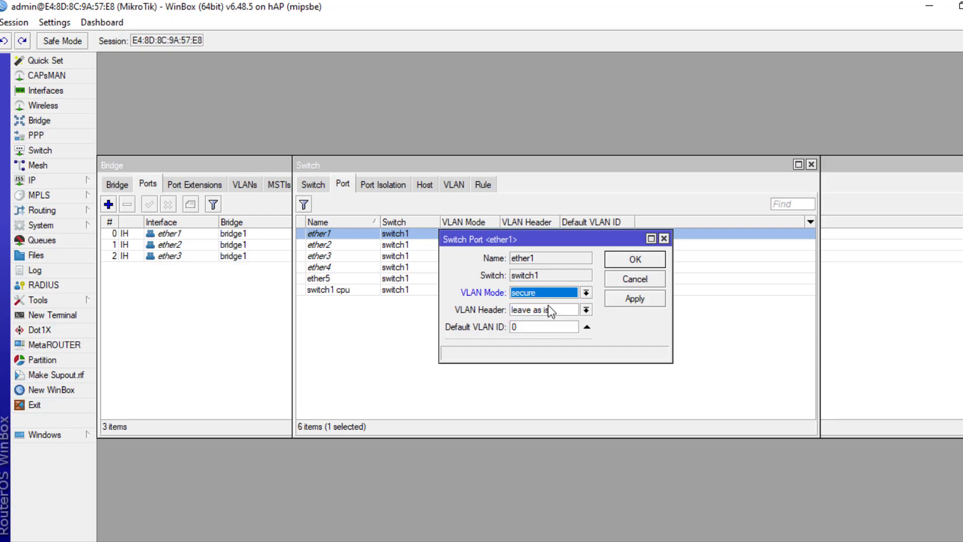
click(586, 309)
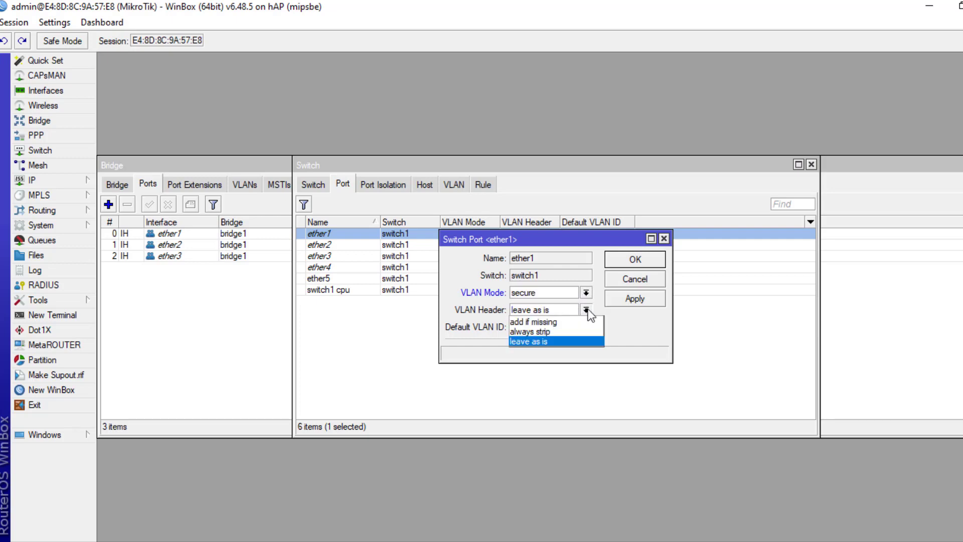
click(559, 322)
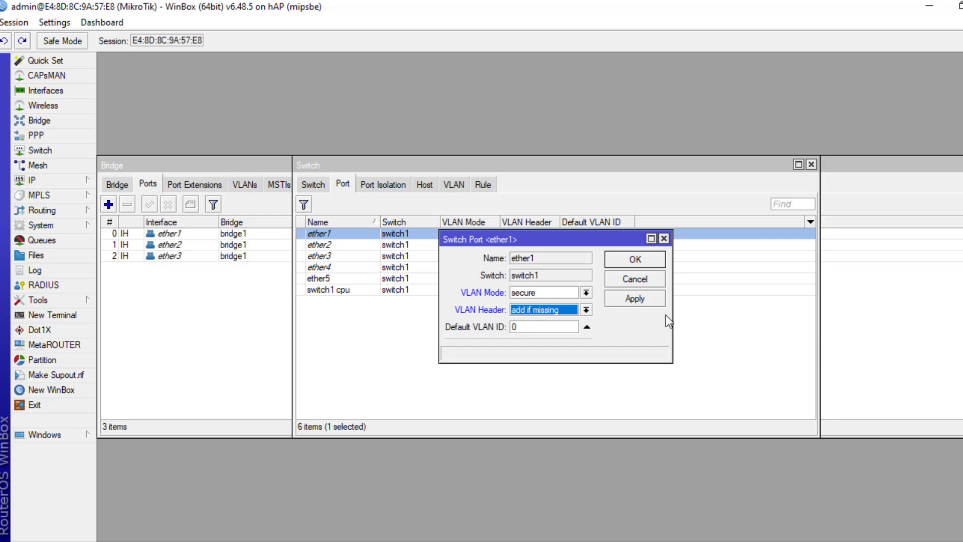
click(641, 299)
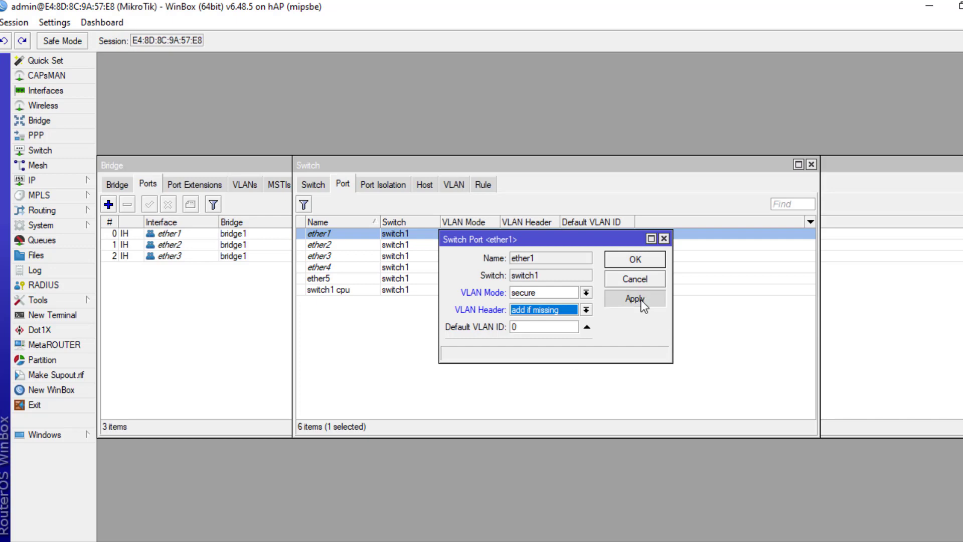
click(638, 264)
- Set ether2's switch port to secure mode, 'always strip' header, default VLAN ID 10
double_click(320, 244)
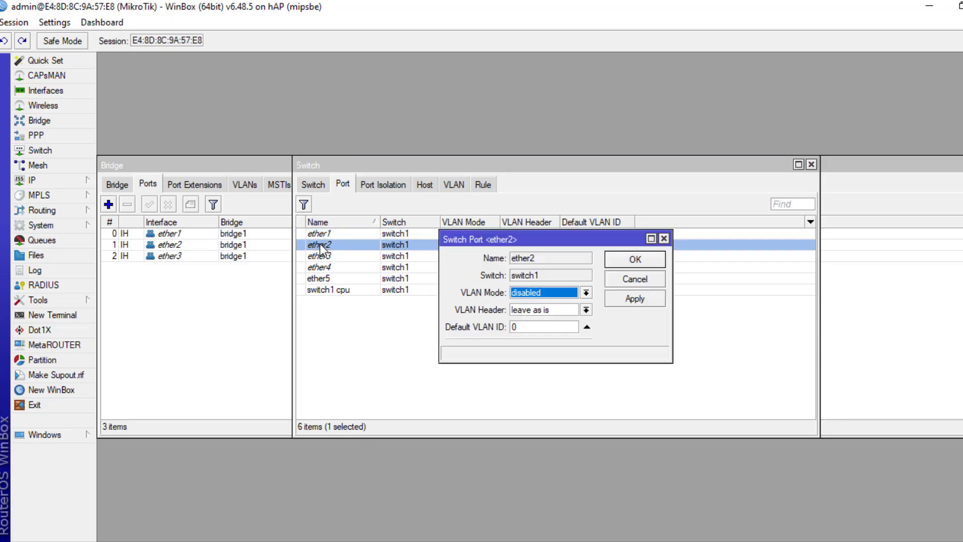
click(586, 293)
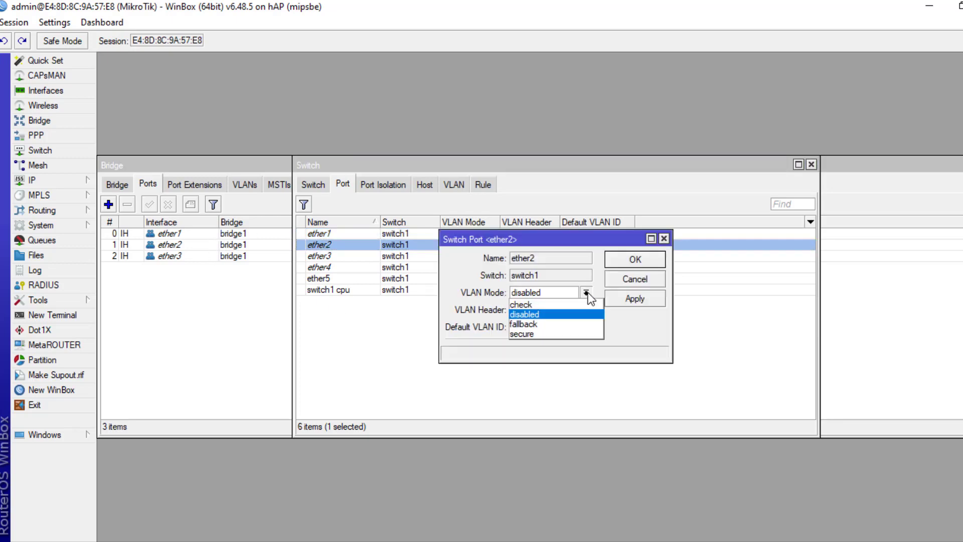
click(556, 334)
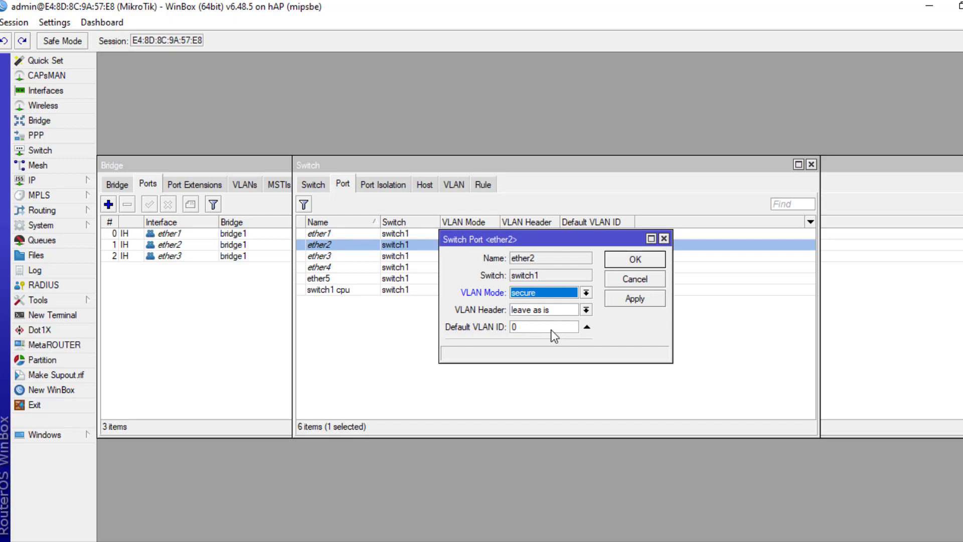
click(585, 310)
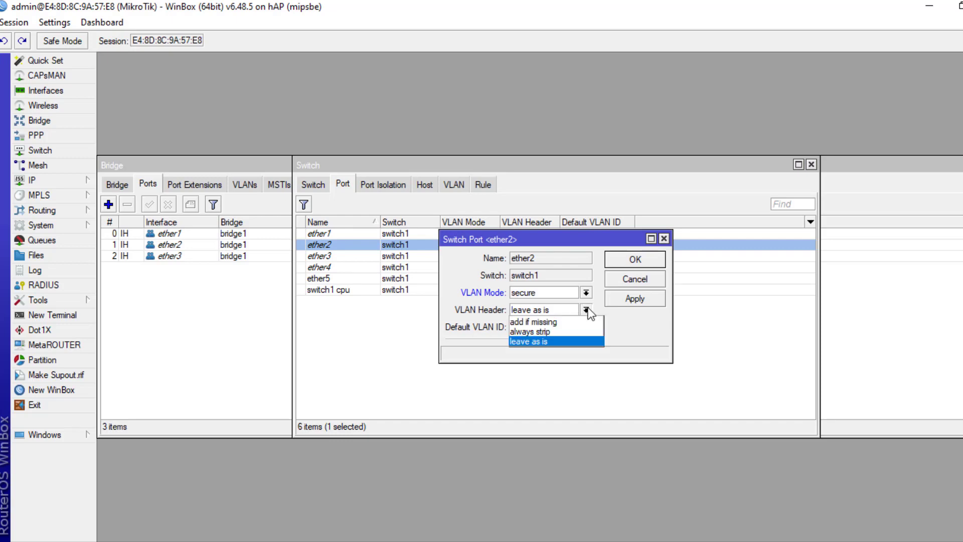
click(571, 331)
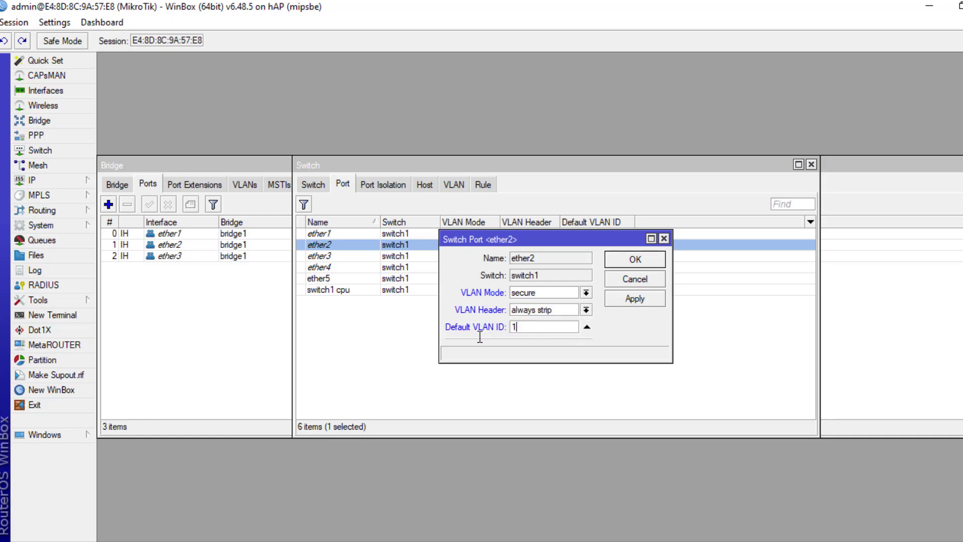
click(643, 301)
click(642, 258)
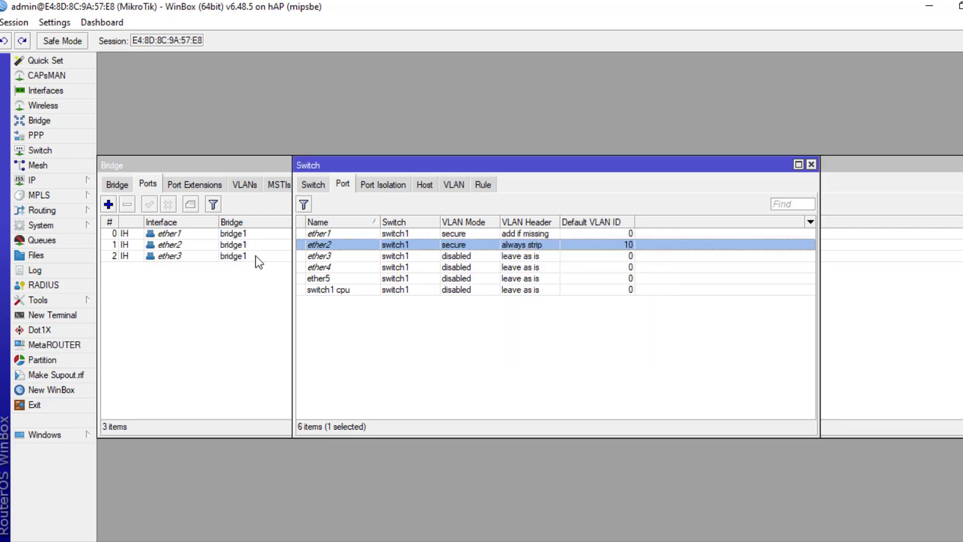
- Set ether3's switch port to secure mode, 'always strip' header, default VLAN ID 20
double_click(320, 257)
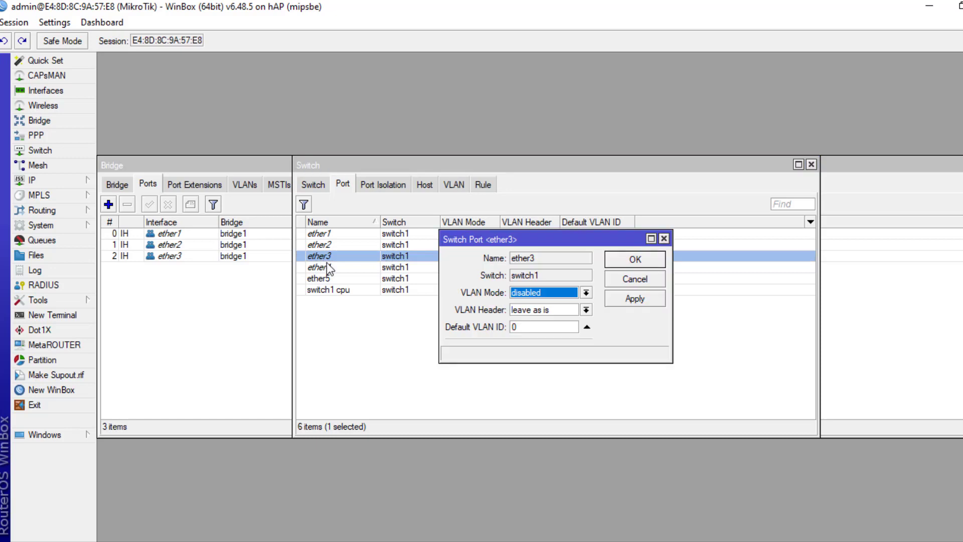
click(586, 292)
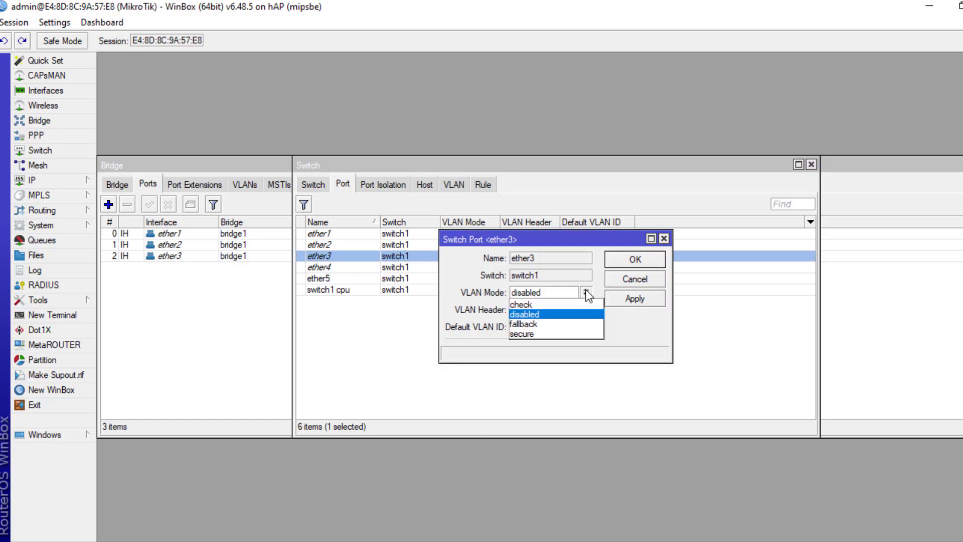
click(556, 334)
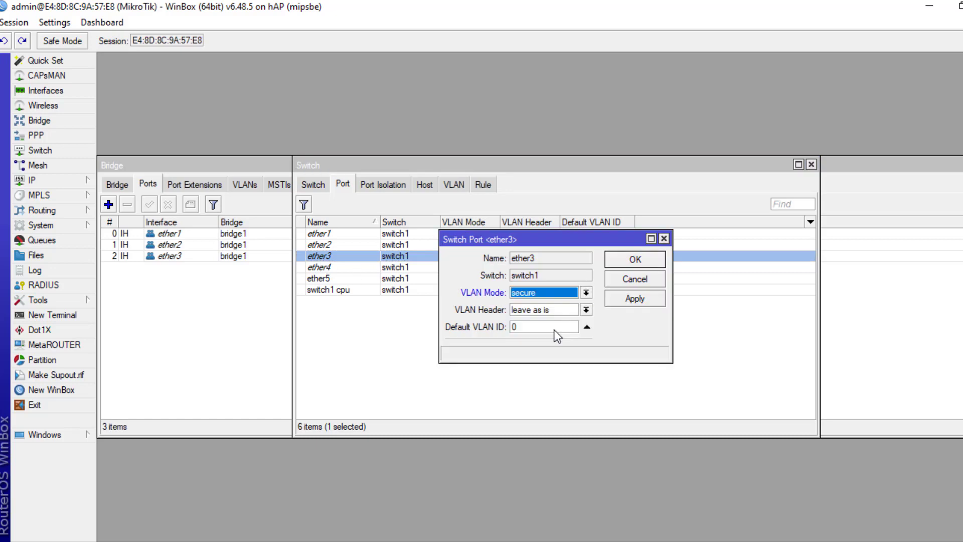
click(586, 309)
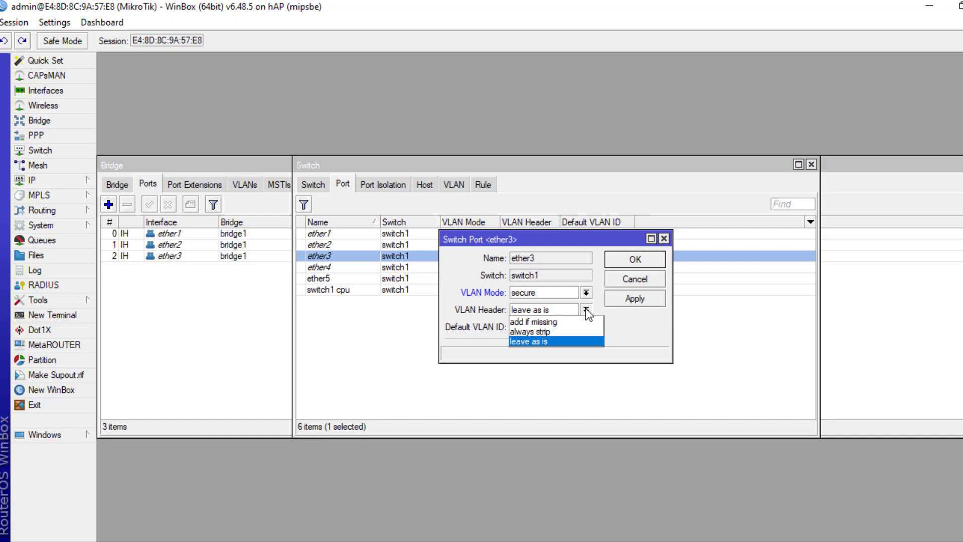
click(558, 331)
key(Tab)
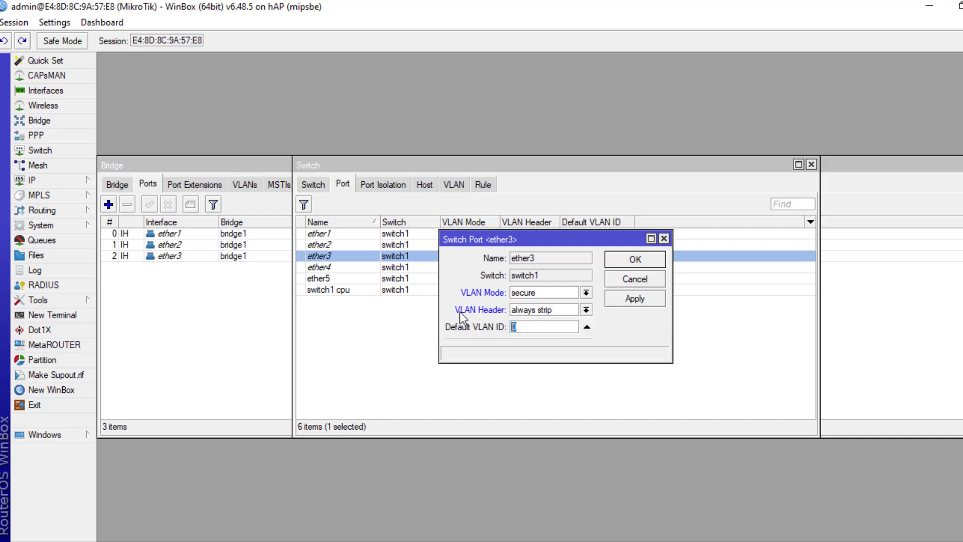
click(635, 299)
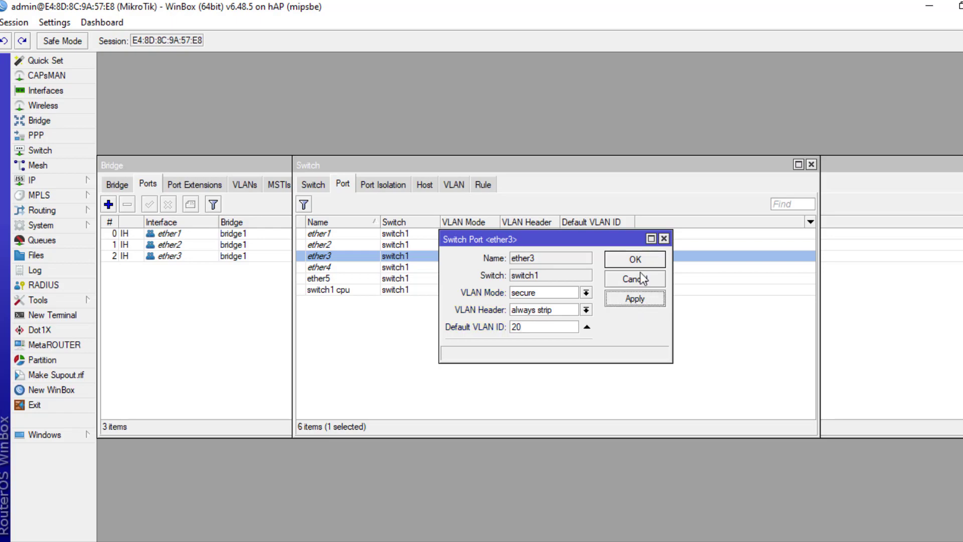